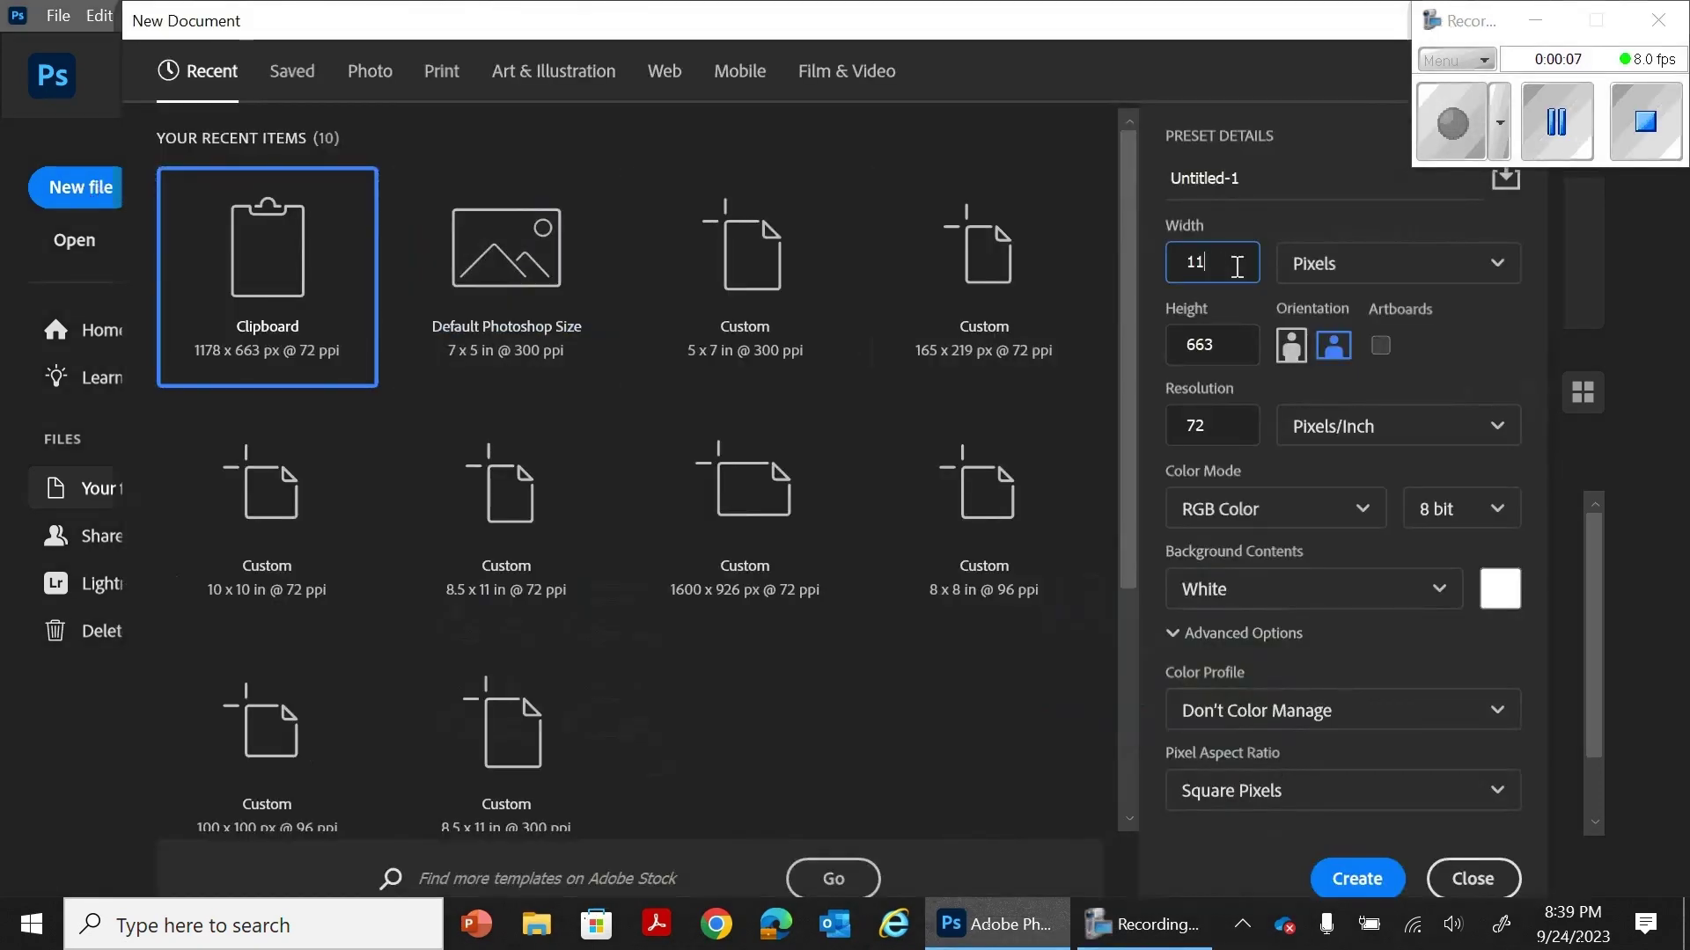
Step: Create a new white document 10 inches wide and 10 inches high at 72 pixels/inch
{"action": "key", "text": "Tab"}
{"action": "type", "text": "10"}
{"action": "left_click", "coordinate": [1395, 264]}
{"action": "left_click", "coordinate": [1320, 355]}
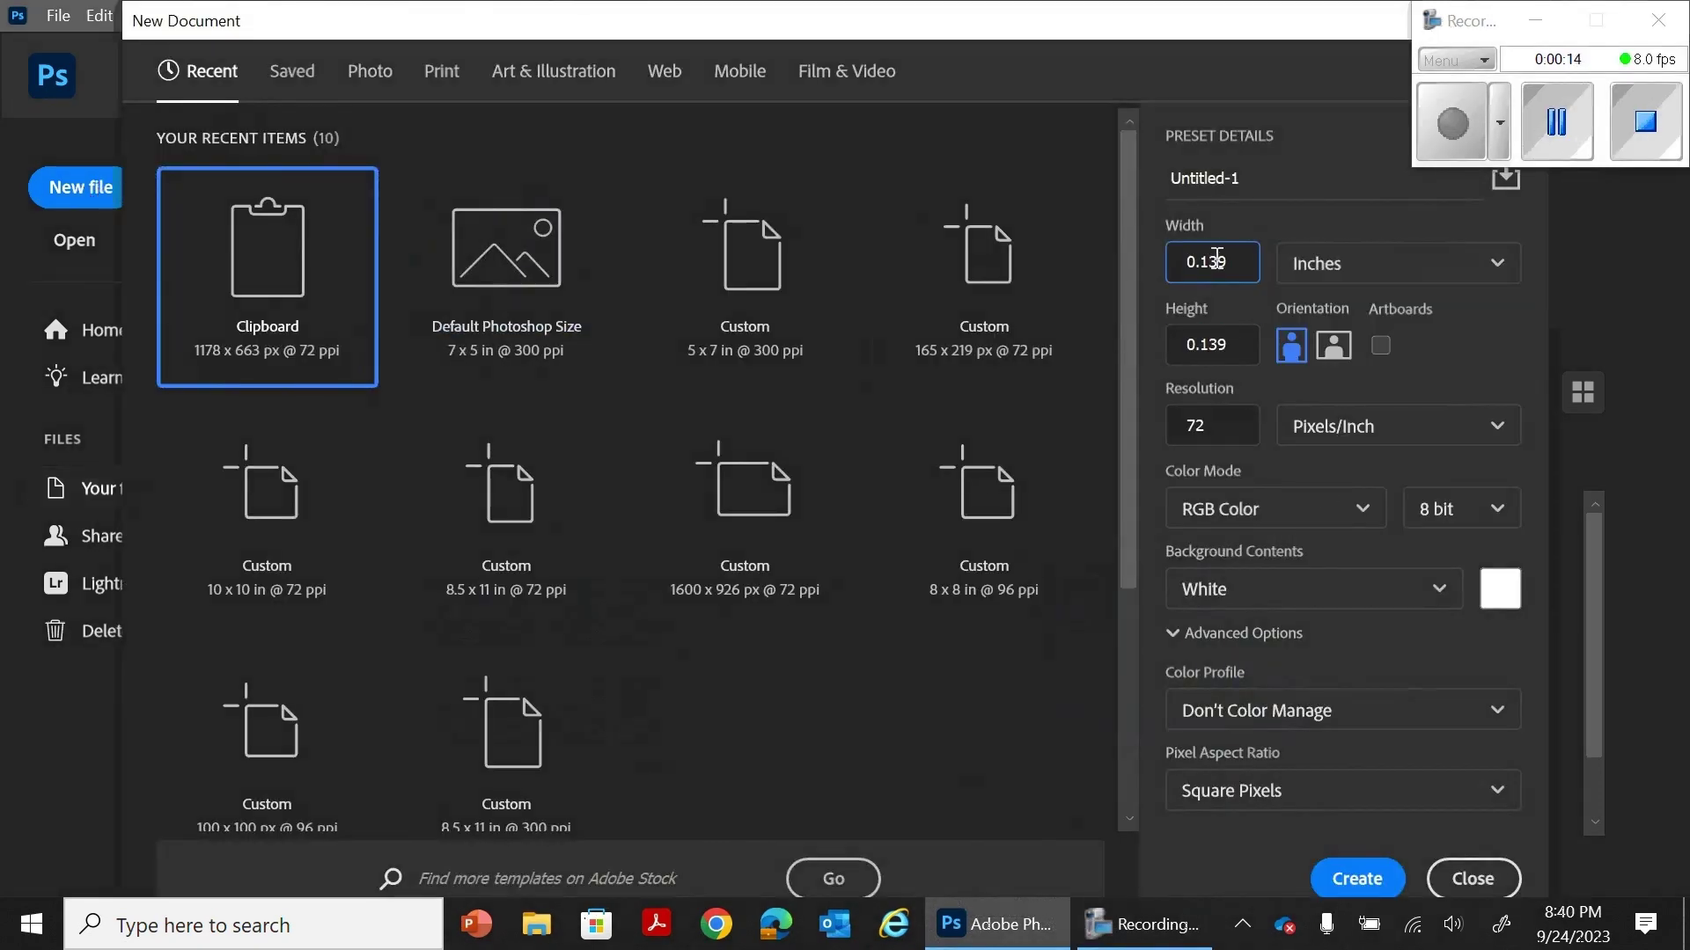
{"action": "key", "text": "Tab"}
{"action": "type", "text": "10"}
{"action": "left_click", "coordinate": [1357, 878]}
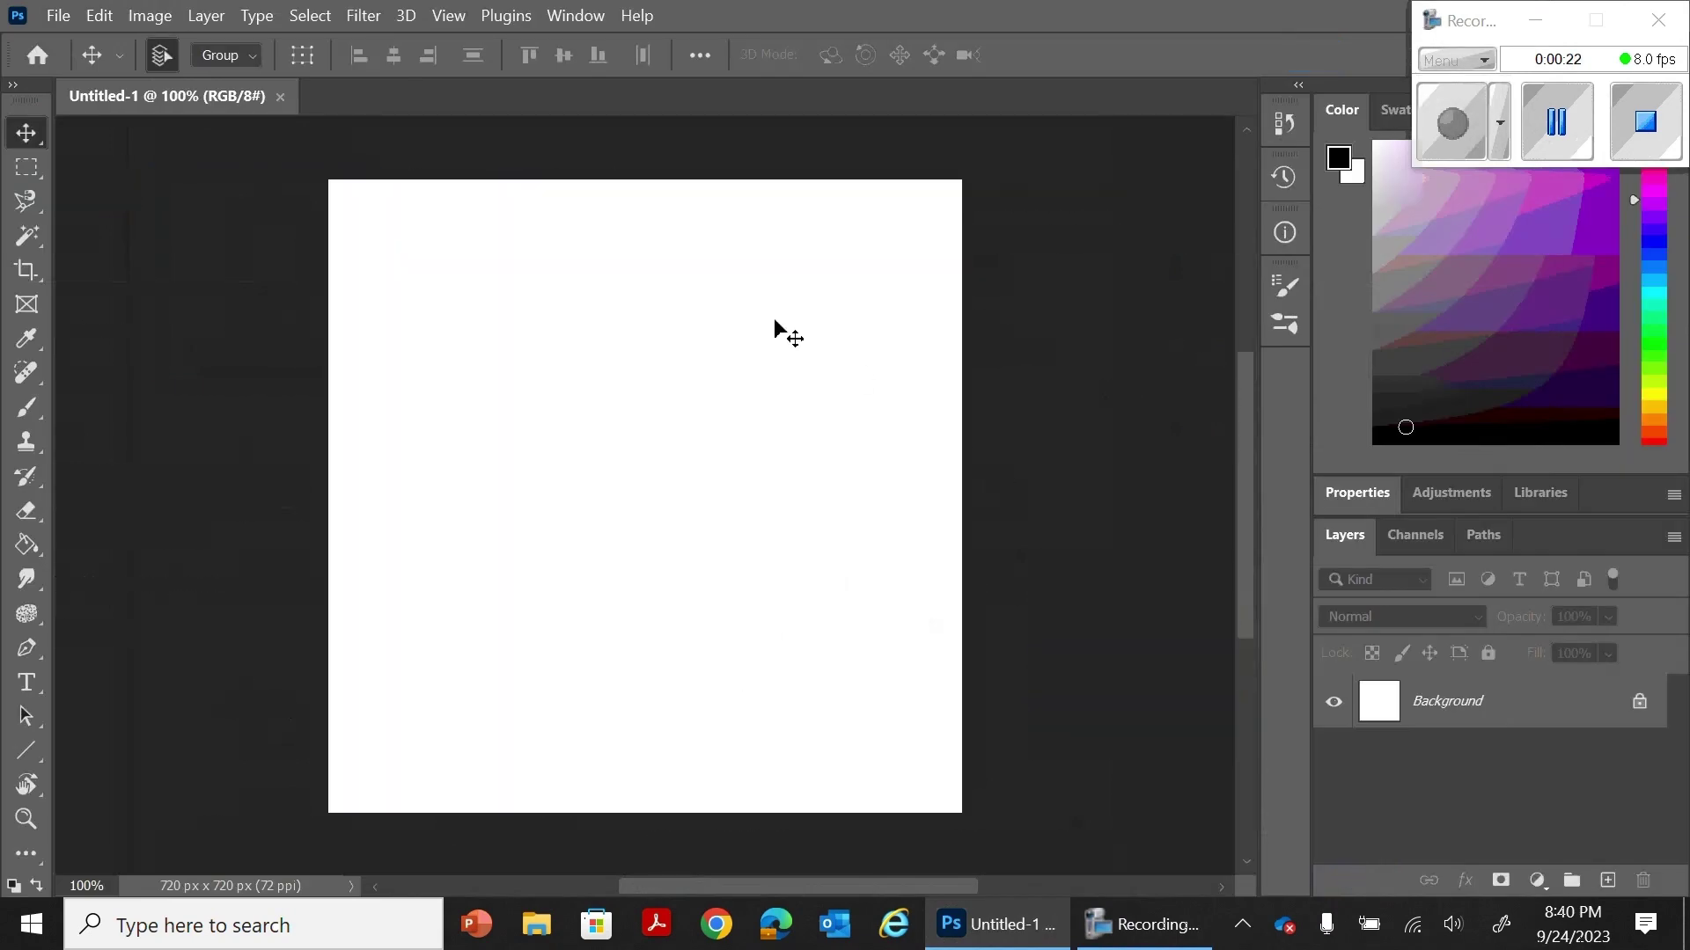
Step: Browse the Desktop's icon project images folder in File Explorer and view the brain picture Slide2.JPG
{"action": "key", "text": "super+e"}
{"action": "double_click", "coordinate": [716, 463]}
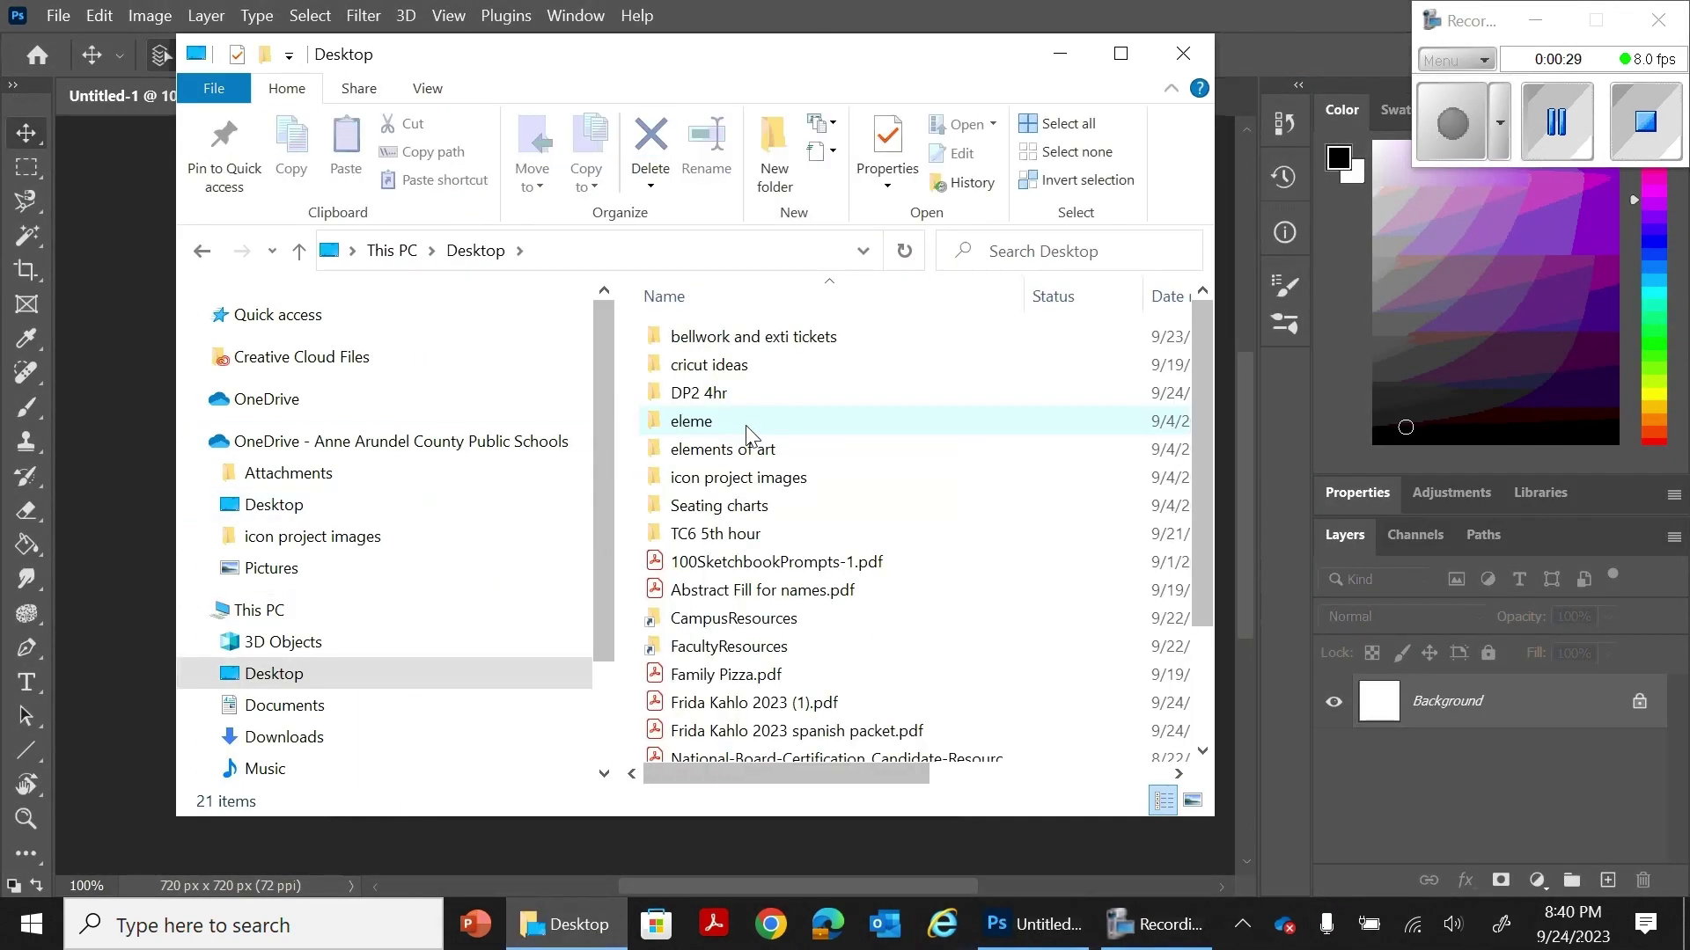
{"action": "scroll", "coordinate": [774, 546], "scroll_direction": "down", "scroll_amount": 2}
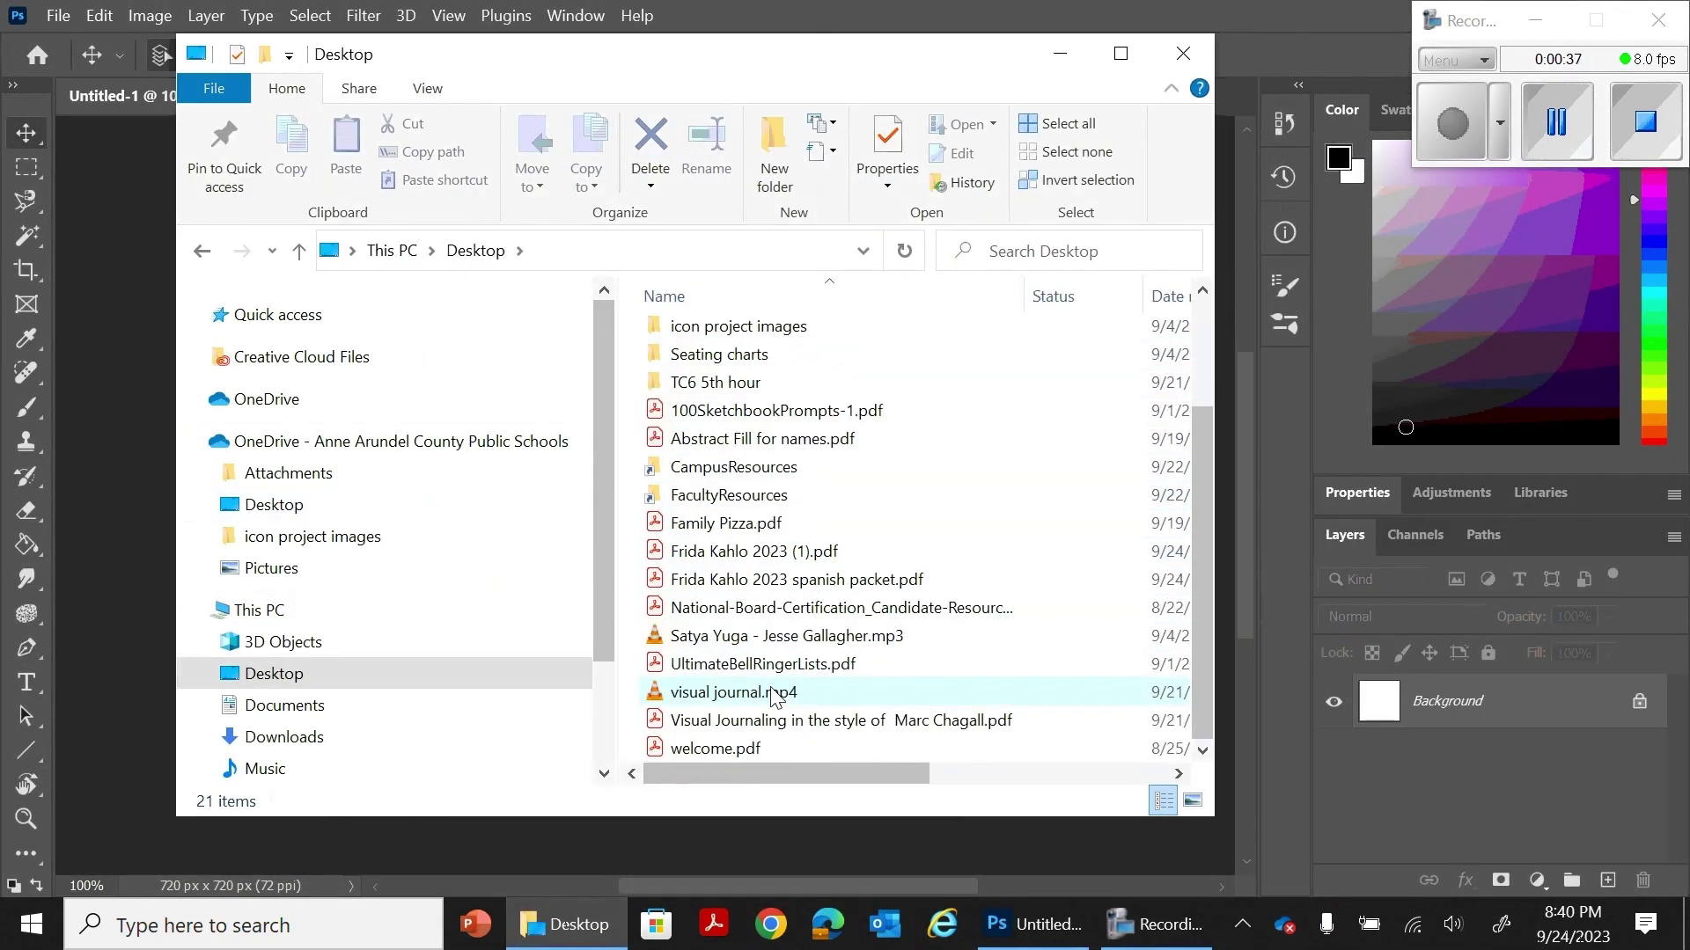
{"action": "scroll", "coordinate": [792, 510], "scroll_direction": "up", "scroll_amount": 2}
{"action": "left_click", "coordinate": [798, 482]}
{"action": "double_click", "coordinate": [797, 482]}
{"action": "double_click", "coordinate": [1160, 394]}
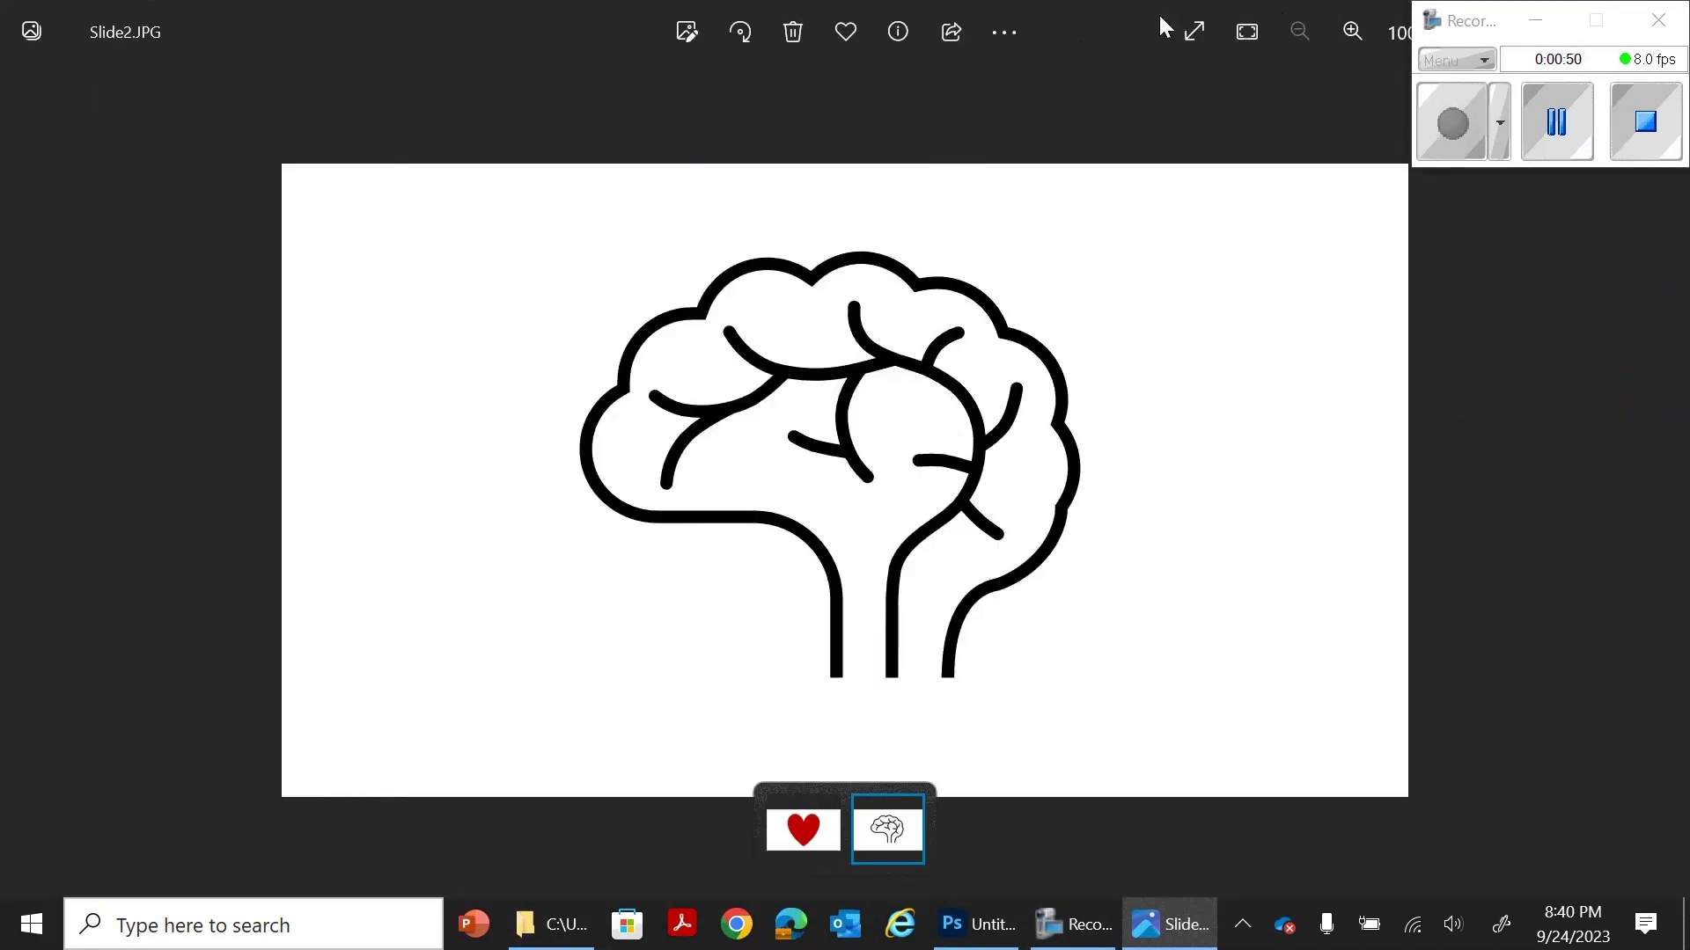
Step: Return to Photoshop and place Slide2.JPG from the icon project images folder into the blank document
{"action": "left_click", "coordinate": [976, 925]}
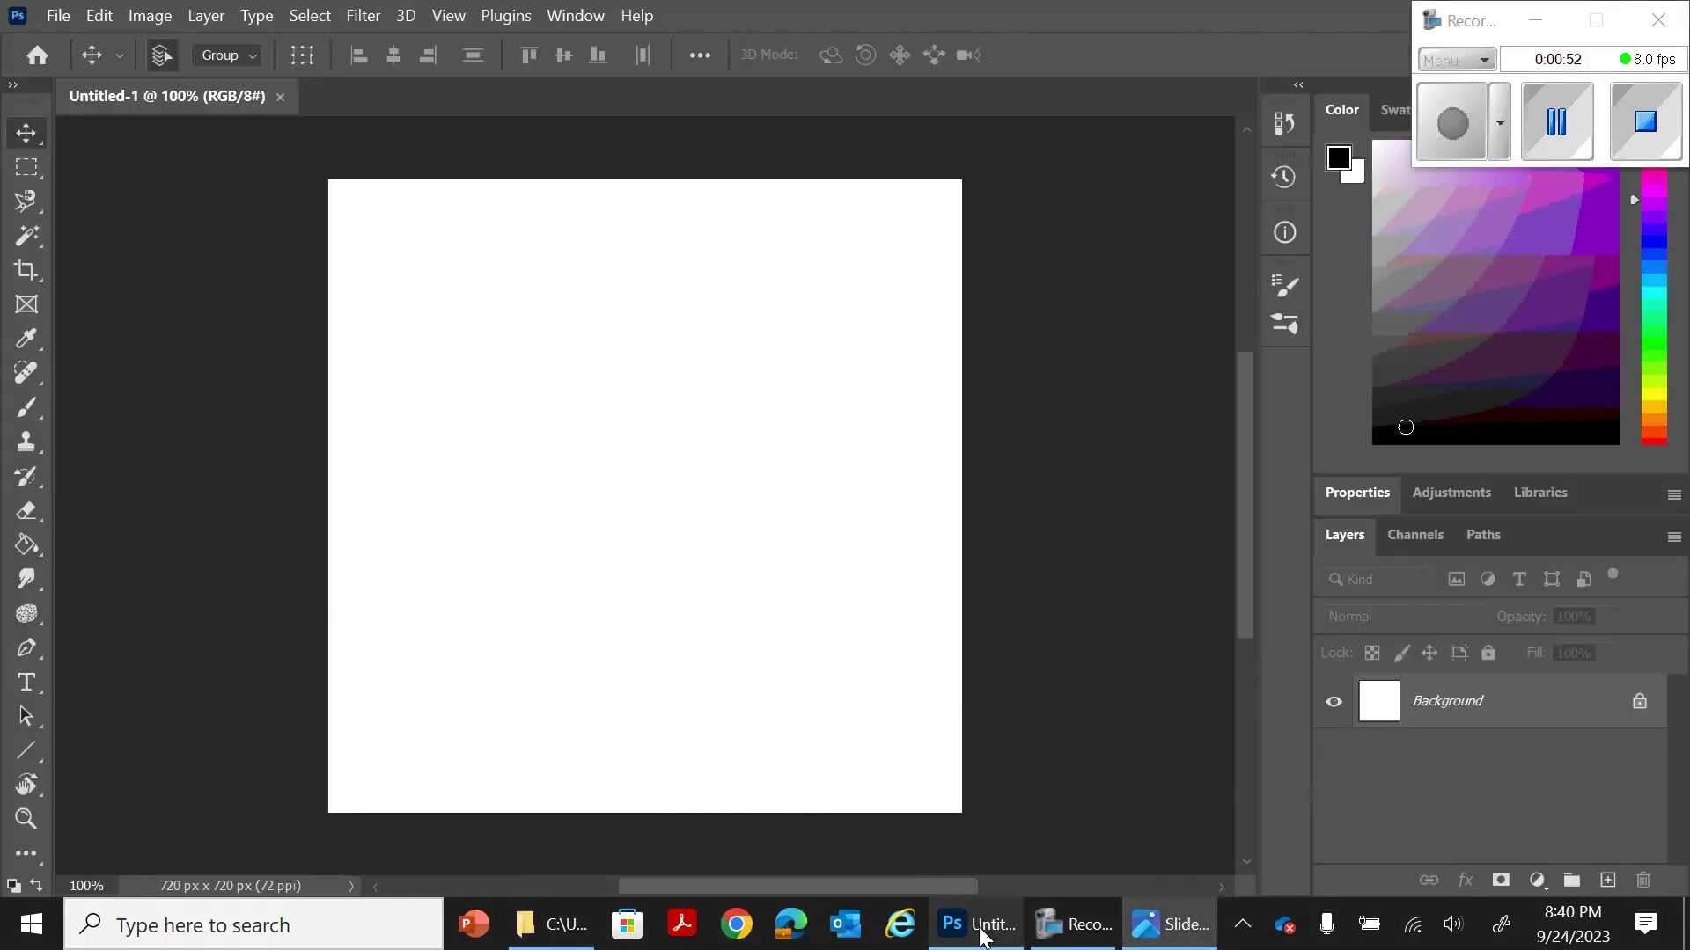
{"action": "left_click", "coordinate": [573, 924]}
{"action": "left_click_drag", "start_coordinate": [838, 57], "coordinate": [388, 70]}
{"action": "left_click_drag", "start_coordinate": [709, 409], "coordinate": [834, 566]}
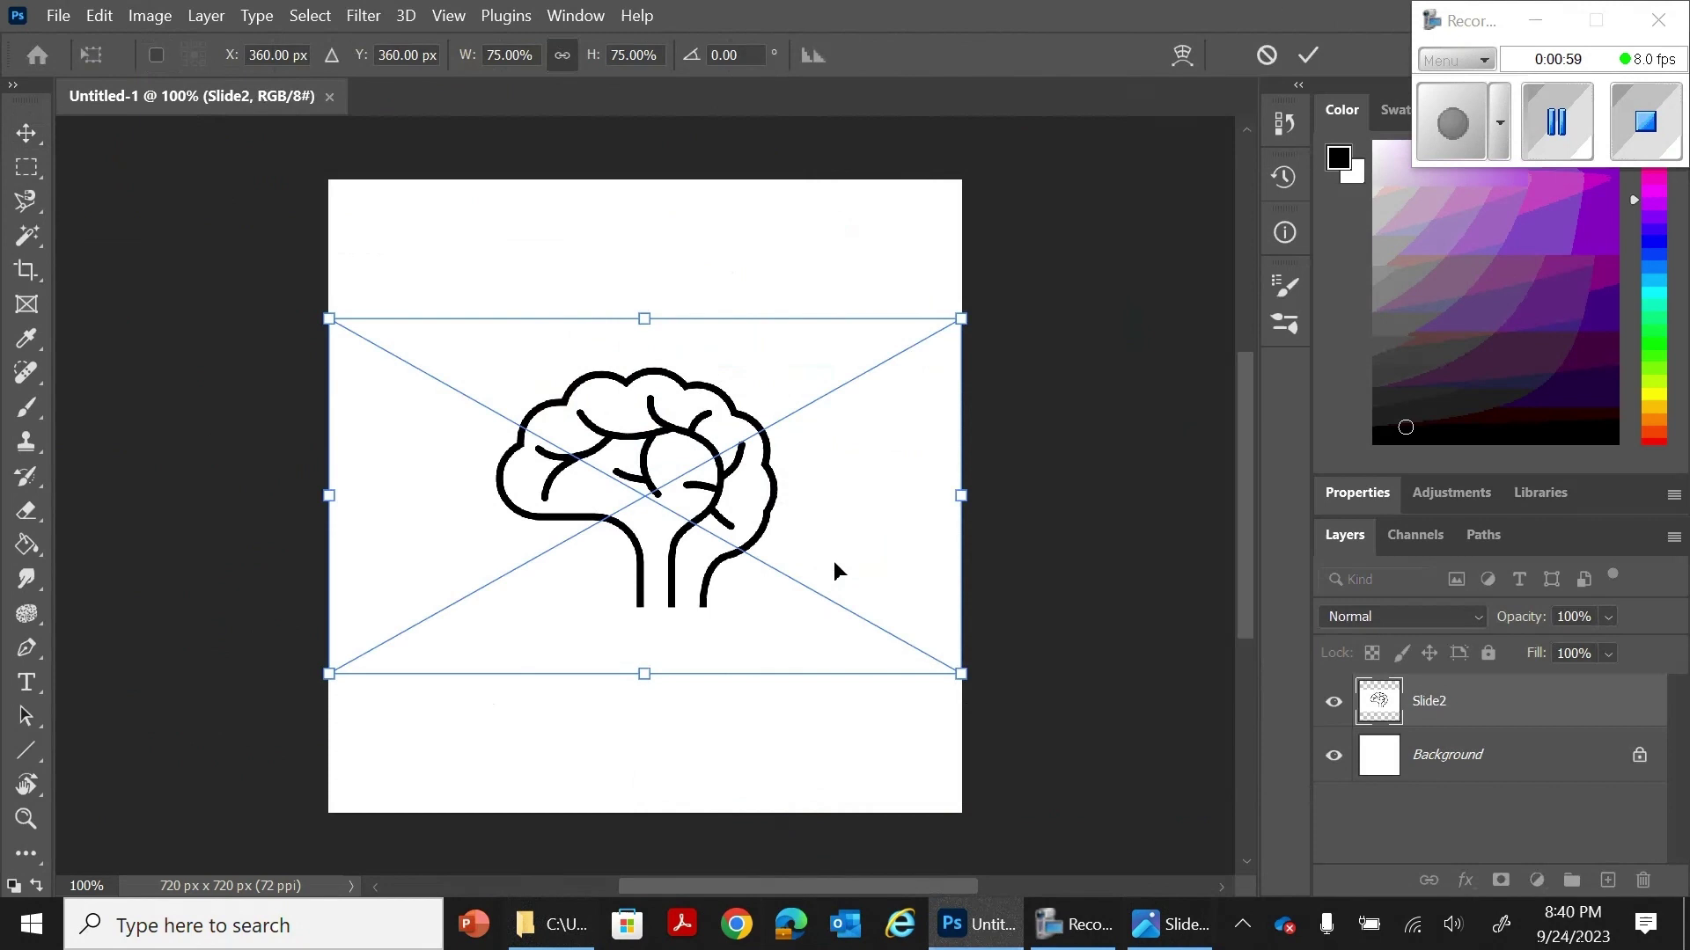
Step: Enlarge the placed brain image past the canvas sides from opposite corners and commit the transformation
{"action": "left_click_drag", "start_coordinate": [317, 310], "coordinate": [104, 189]}
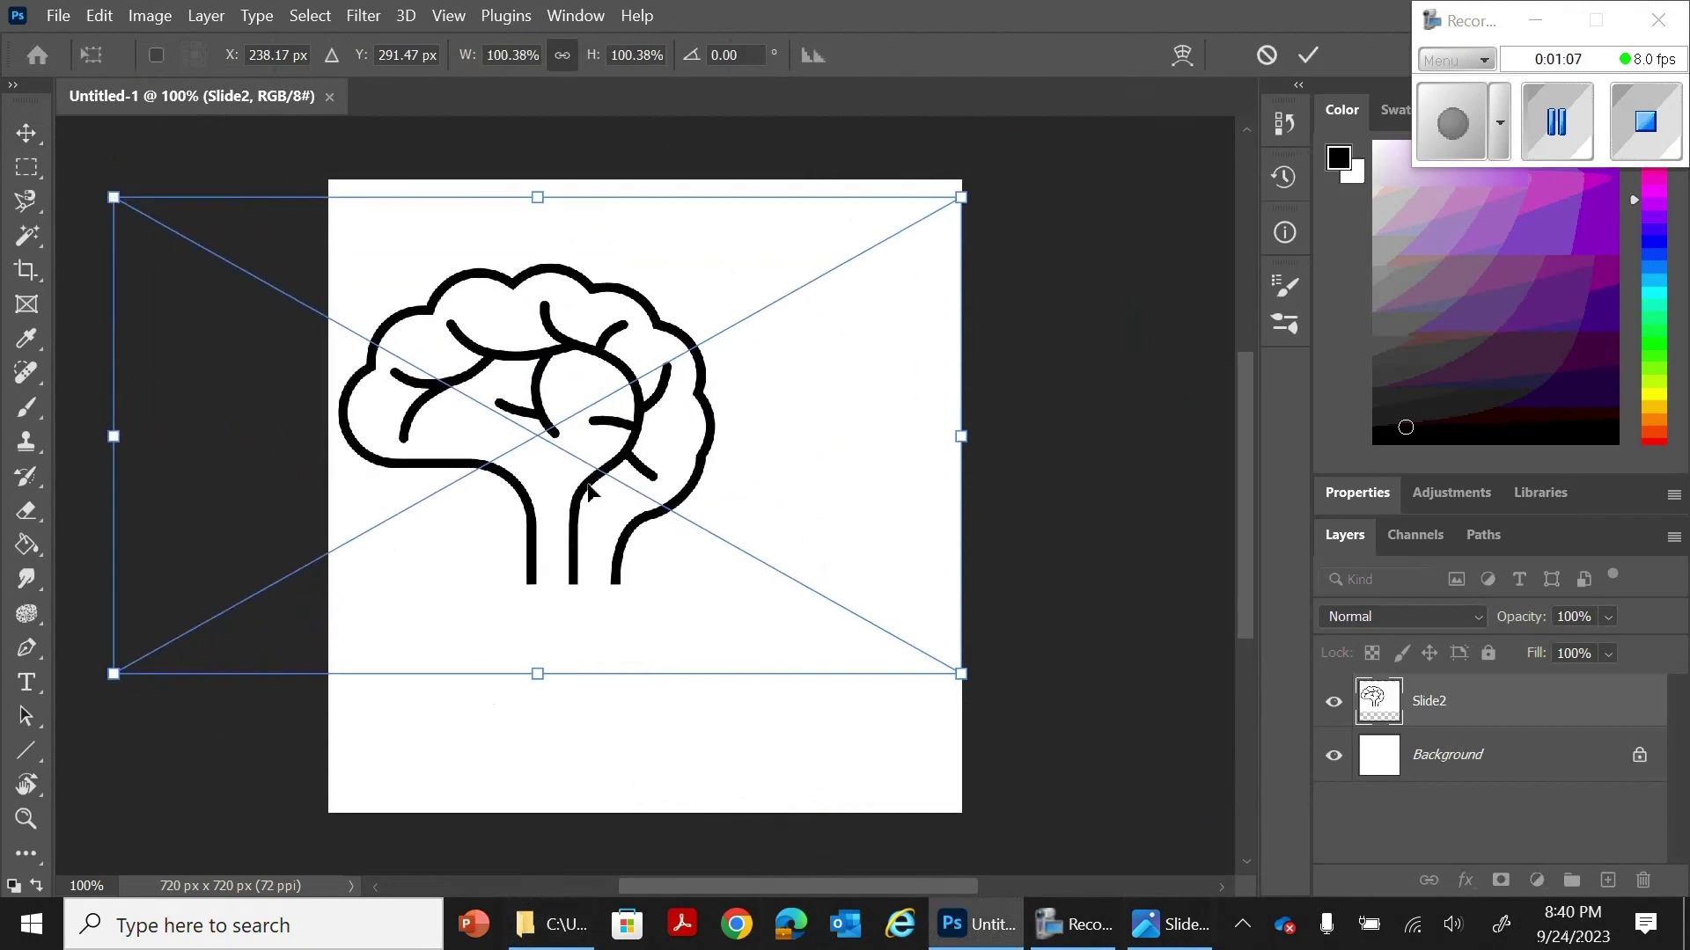
{"action": "left_click_drag", "start_coordinate": [961, 674], "coordinate": [1067, 755]}
{"action": "key", "text": "Return"}
Step: Rasterize the Slide2 smart object so the Eraser can work on it
{"action": "left_click", "coordinate": [27, 510]}
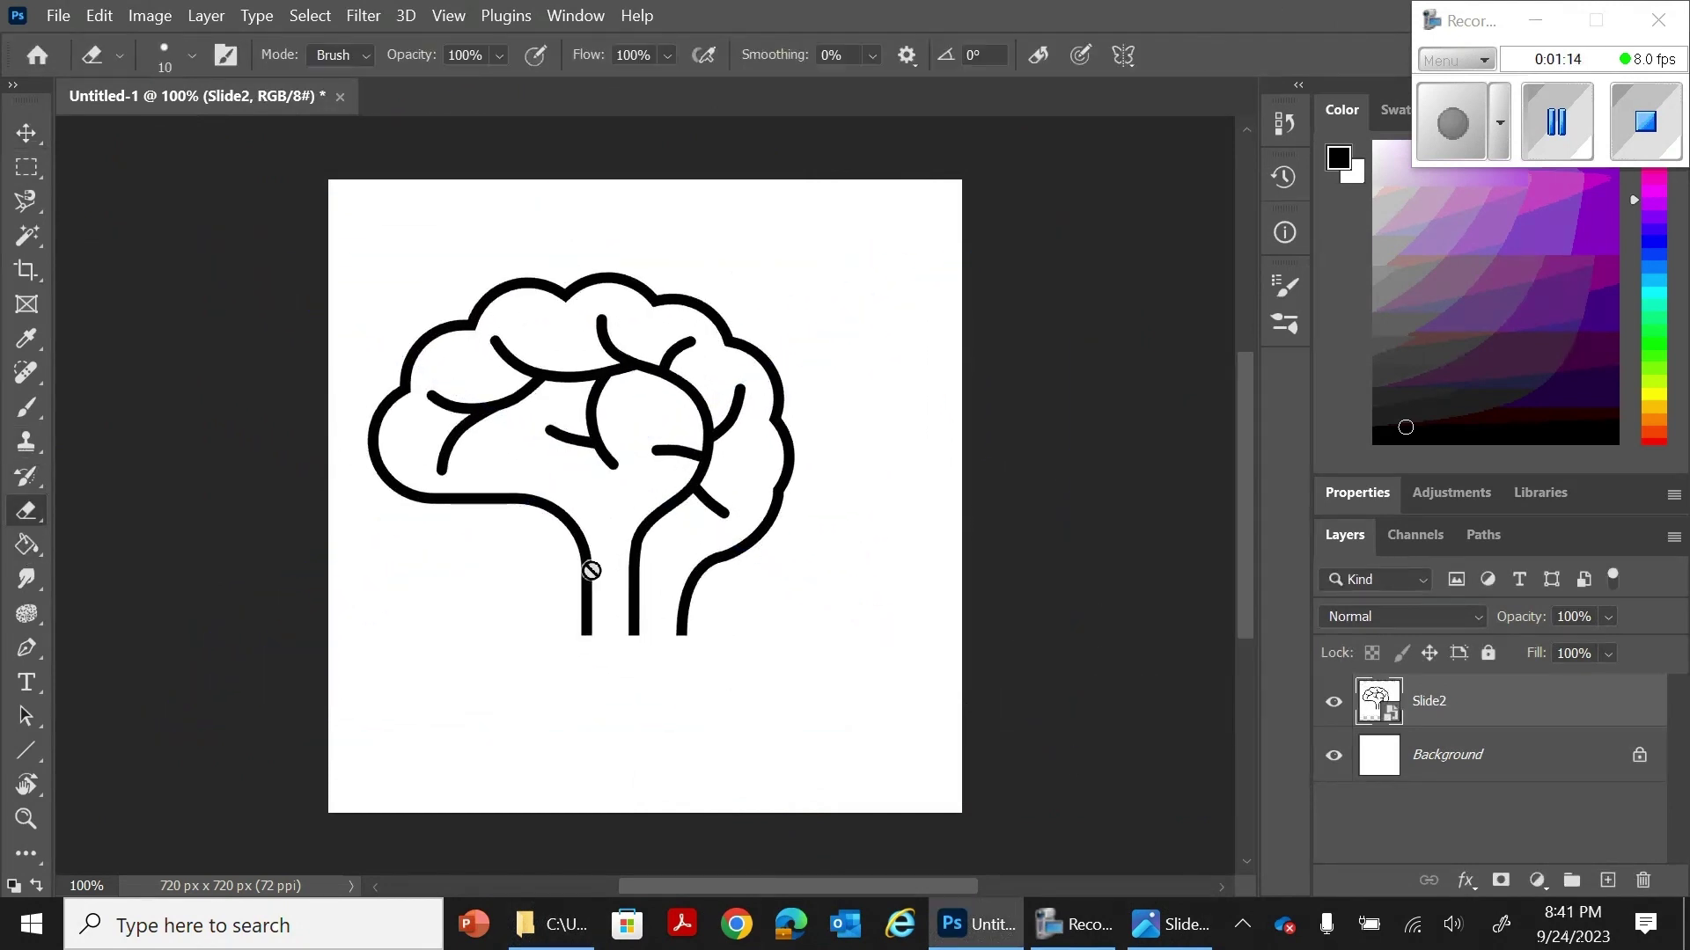
{"action": "left_click", "coordinate": [1211, 694]}
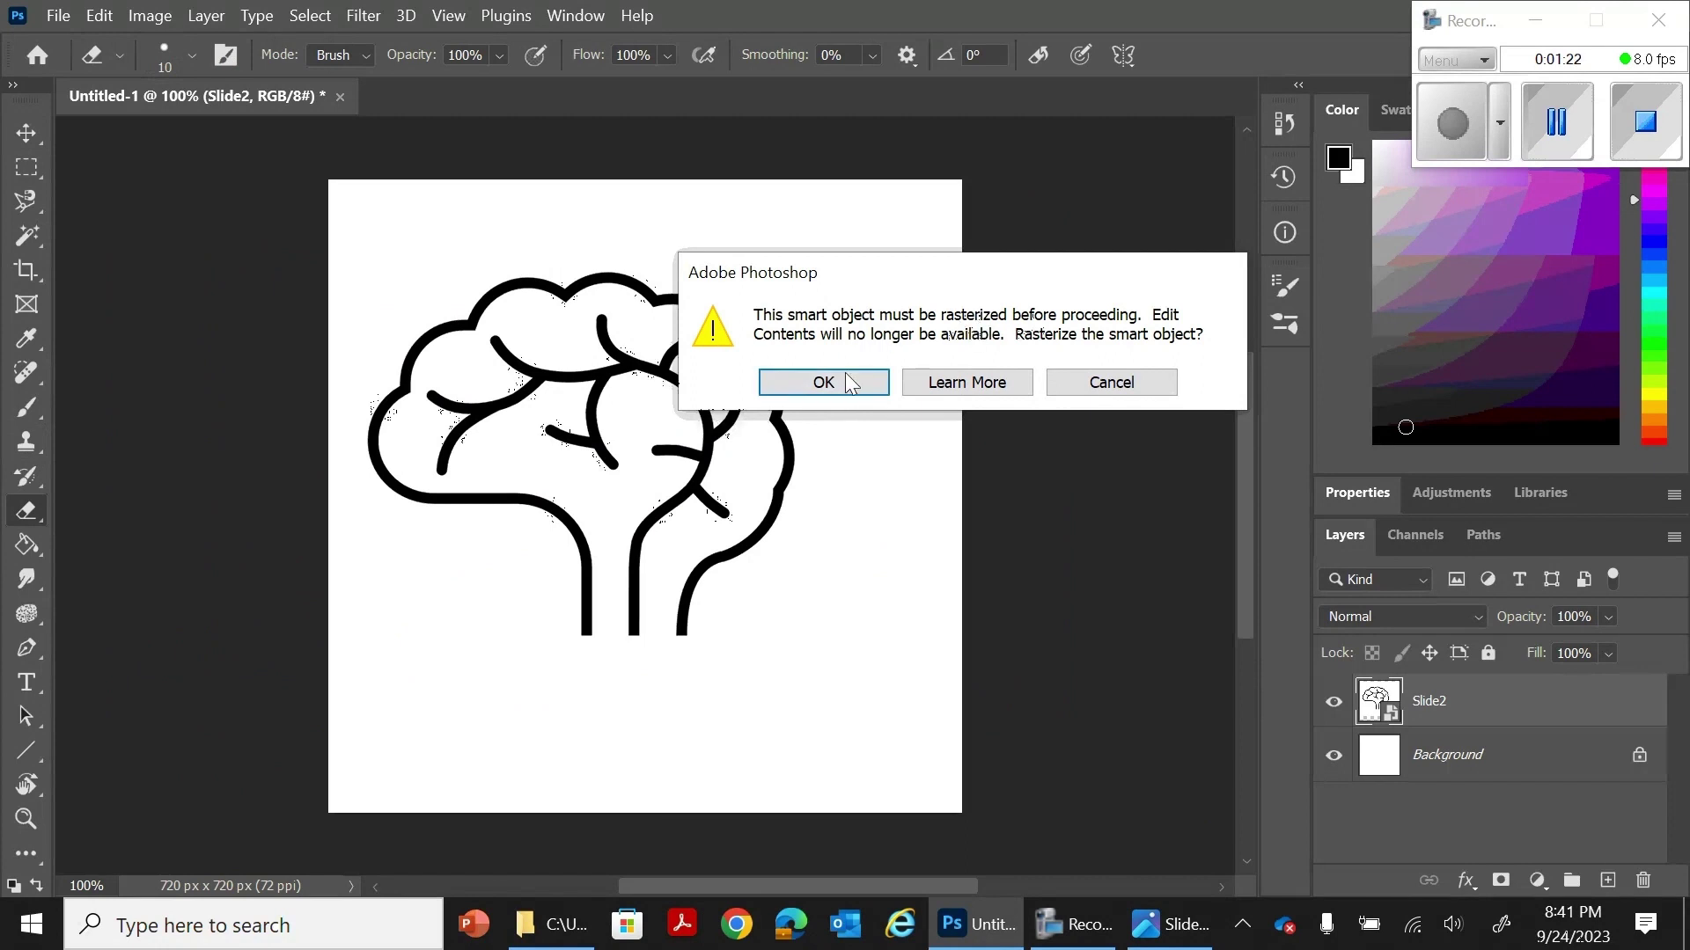
{"action": "left_click", "coordinate": [823, 382]}
Step: Erase the three stem lines below the brain on the Slide2 layer
{"action": "right_click", "coordinate": [1438, 702]}
{"action": "mouse_move", "coordinate": [1138, 912]}
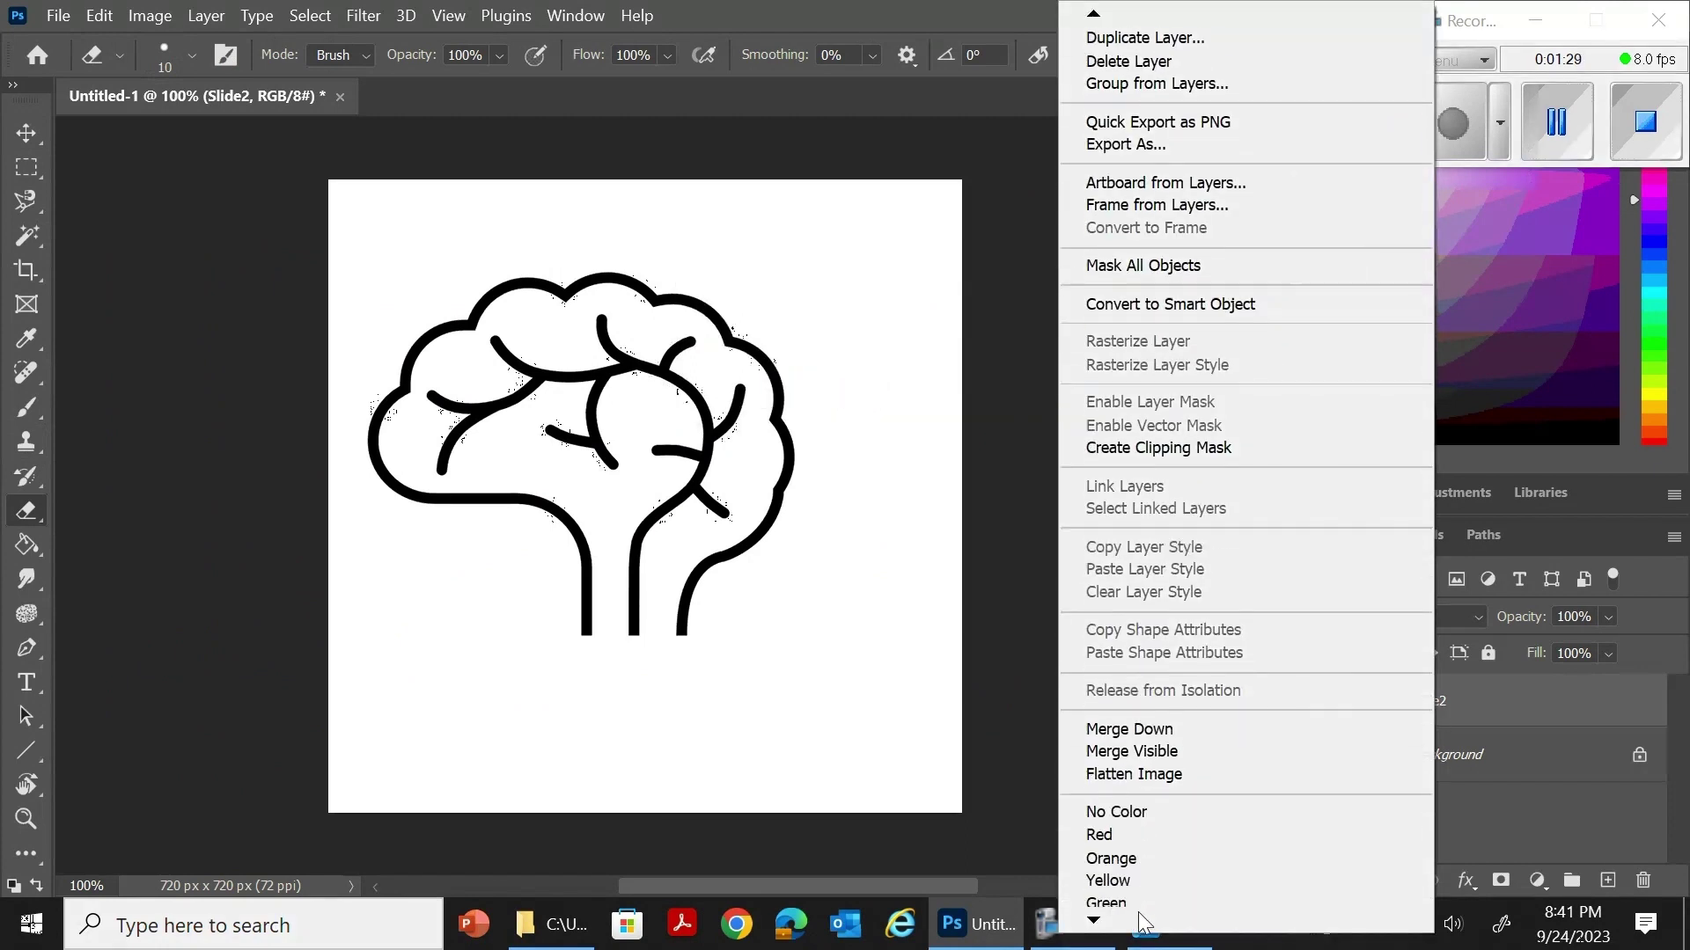
{"action": "mouse_move", "coordinate": [1090, 16]}
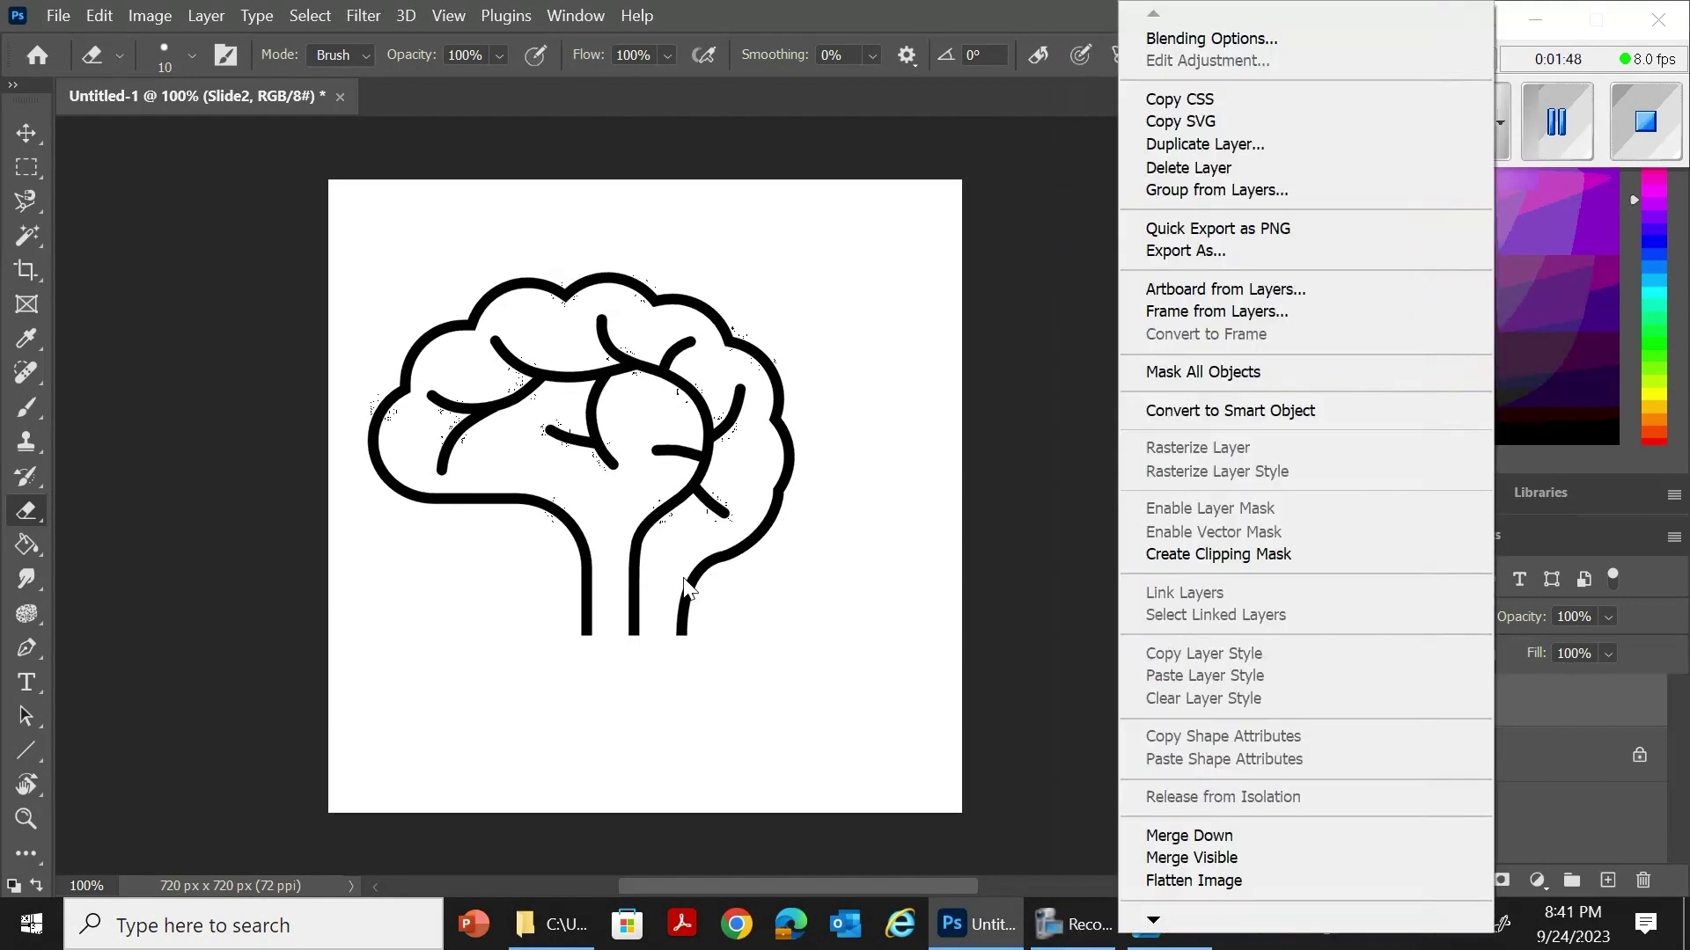
{"action": "left_click", "coordinate": [684, 581]}
{"action": "left_click", "coordinate": [627, 586]}
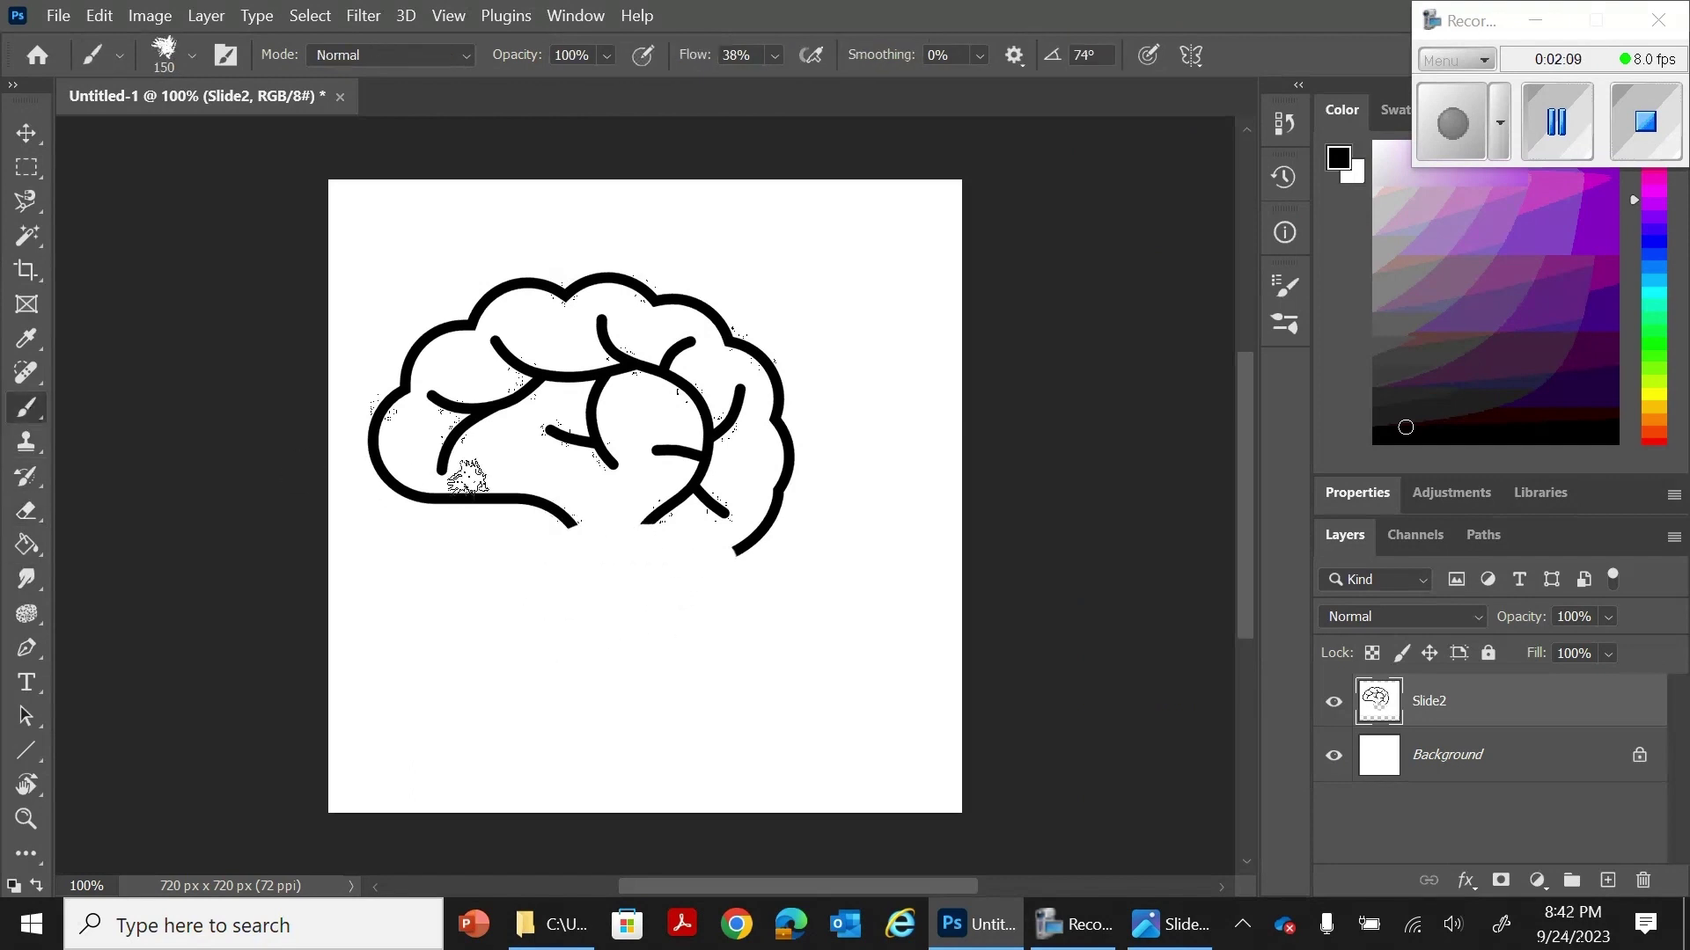
Step: Paint a black line closing the gap in the brain's lower outline with a 10 px round brush at 16% smoothing
{"action": "left_click", "coordinate": [192, 55]}
{"action": "left_click", "coordinate": [859, 457]}
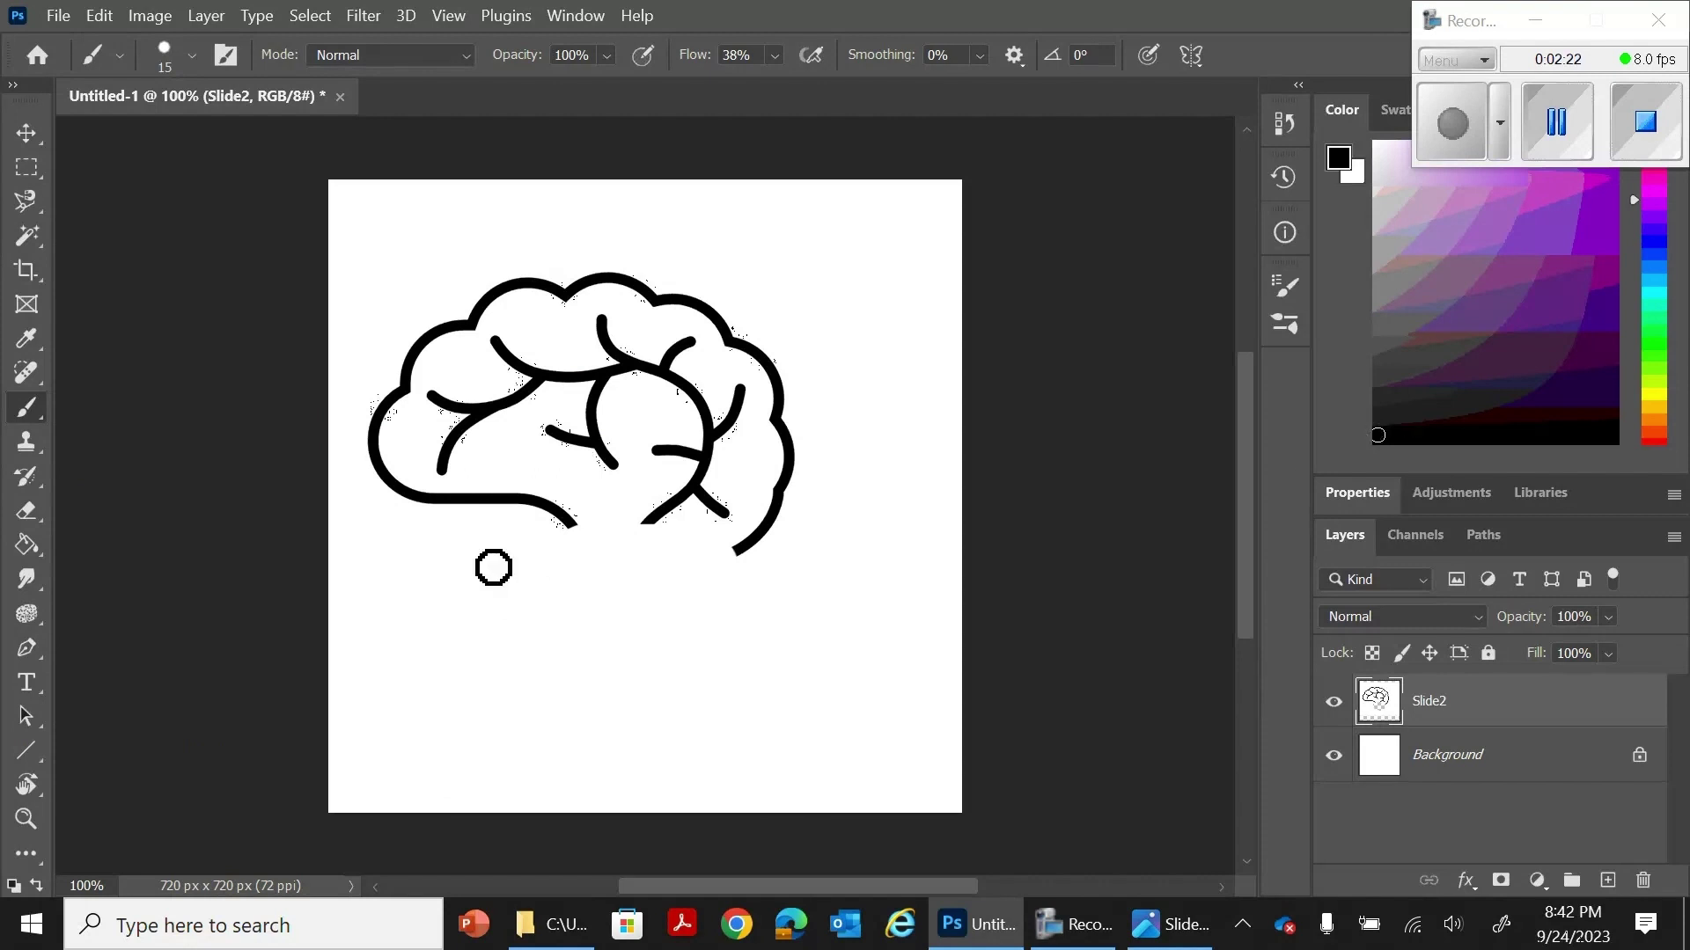
{"action": "key", "text": "ctrl+z"}
{"action": "mouse_move", "coordinate": [758, 565]}
{"action": "left_mouse_down"}
{"action": "mouse_move", "coordinate": [631, 563]}
{"action": "mouse_move", "coordinate": [588, 542]}
{"action": "mouse_move", "coordinate": [704, 574]}
{"action": "mouse_move", "coordinate": [758, 560]}
{"action": "left_mouse_up"}
{"action": "key", "text": "ctrl+z"}
{"action": "left_click", "coordinate": [977, 56]}
{"action": "left_click", "coordinate": [584, 539]}
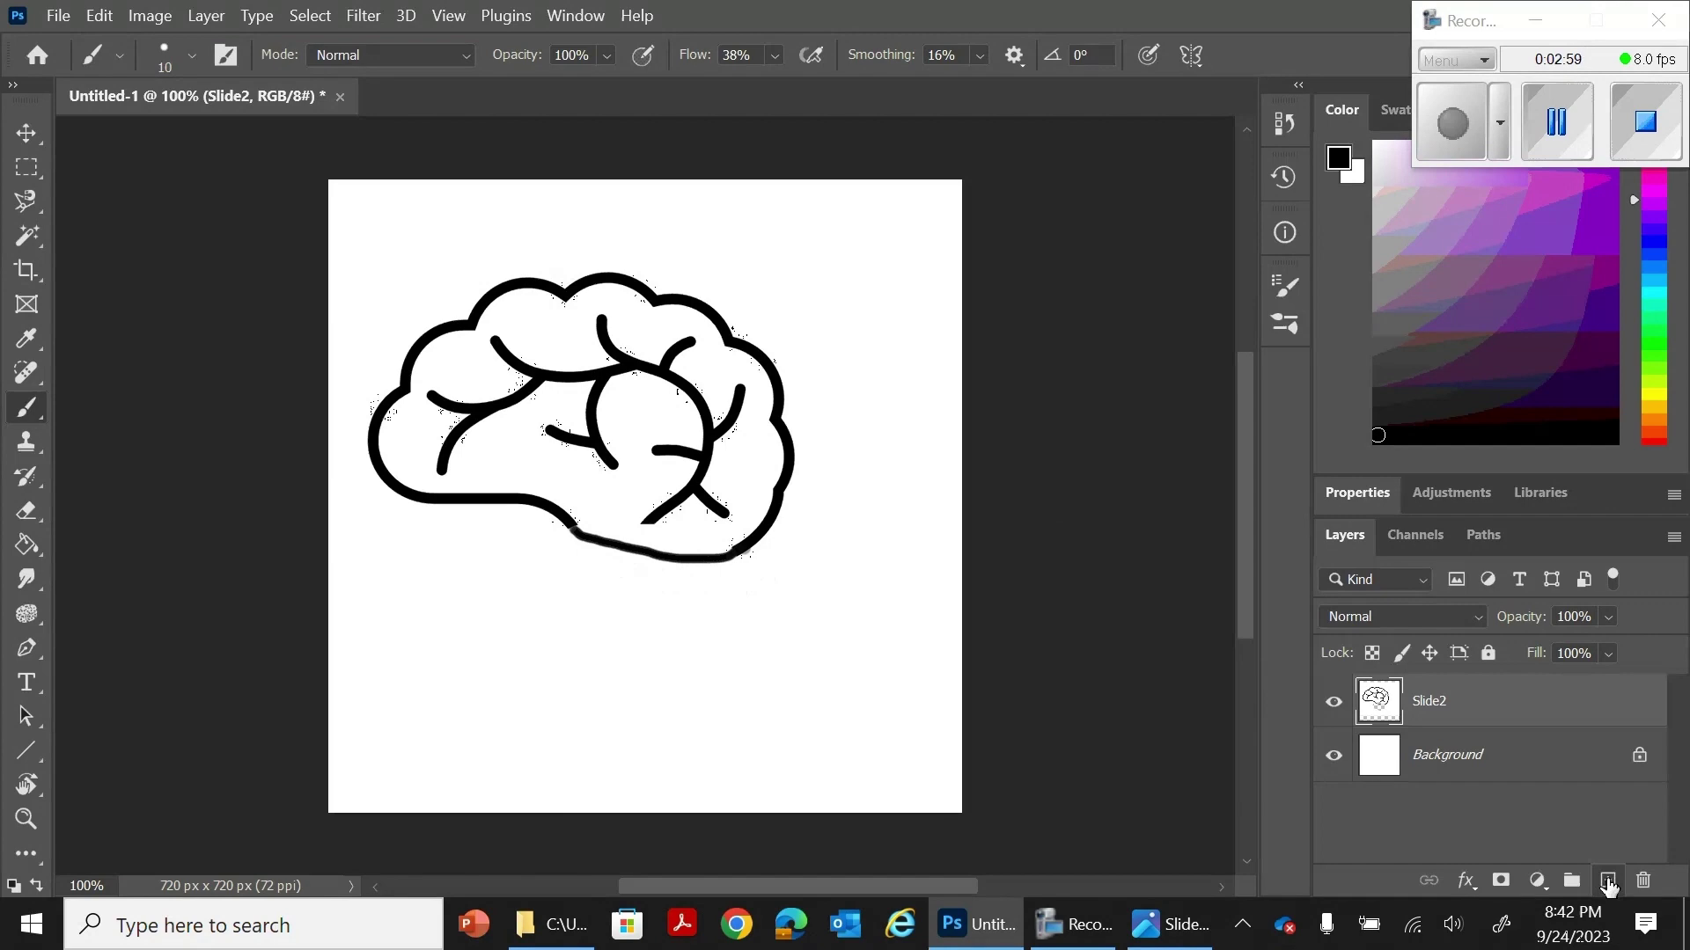
Step: Clear the brain's white interior using a Magic Wand selection and add a new layer beneath Slide2
{"action": "right_click", "coordinate": [1485, 696]}
{"action": "left_click", "coordinate": [847, 445]}
{"action": "left_click", "coordinate": [26, 236]}
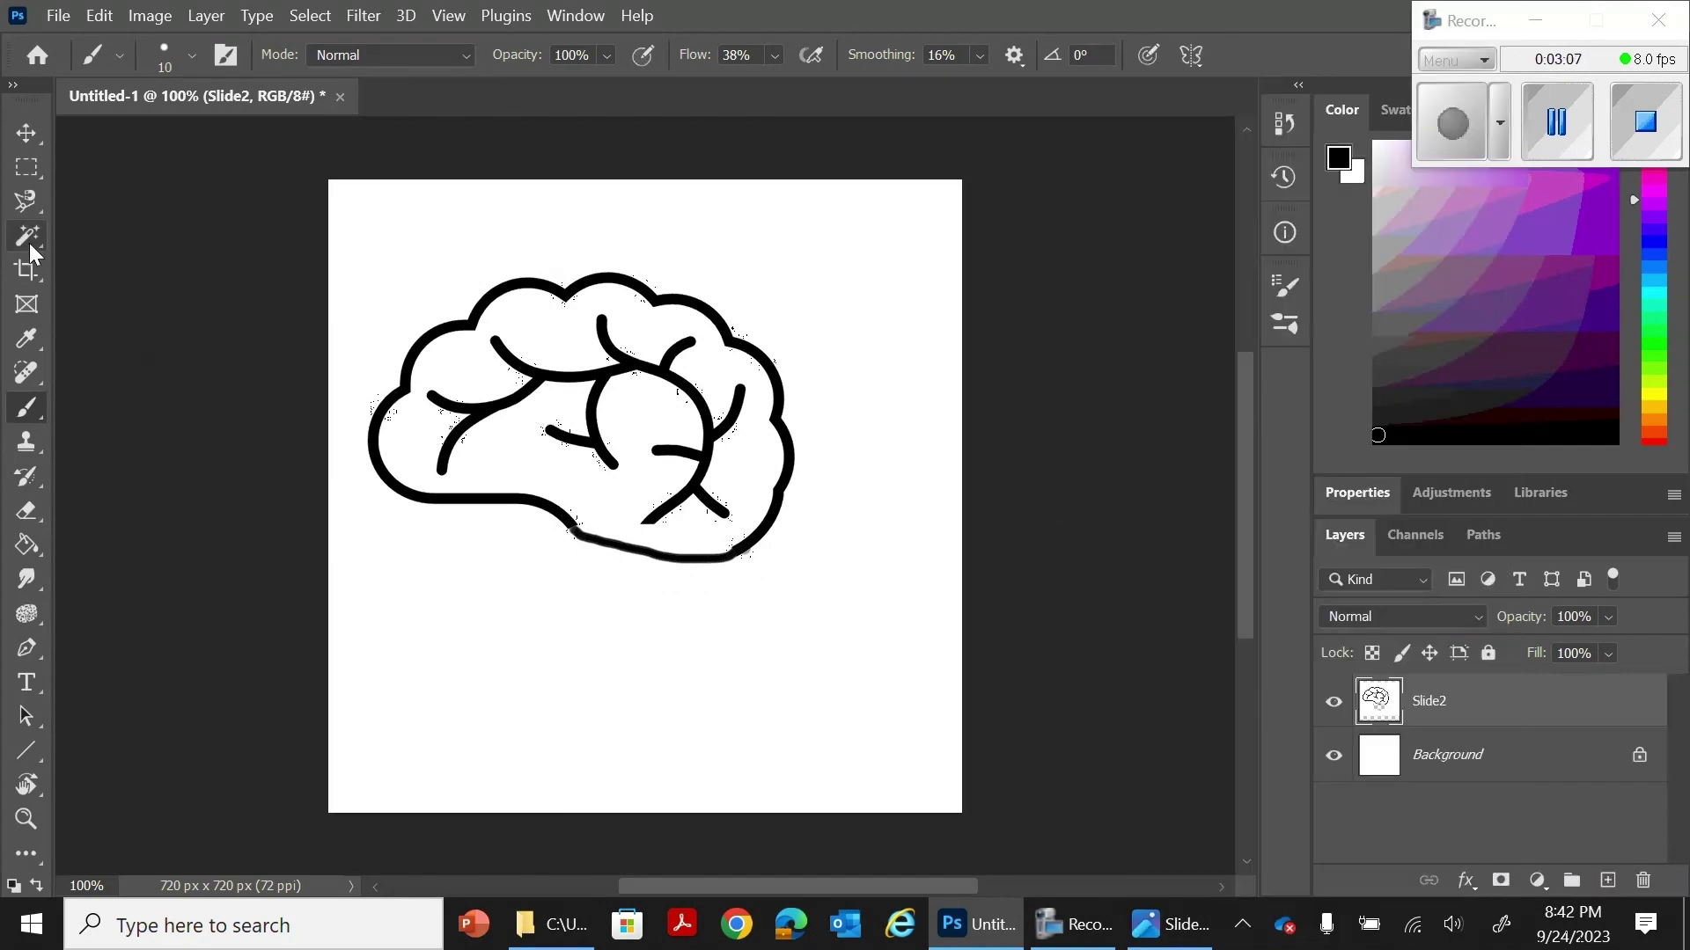
{"action": "left_click", "coordinate": [704, 552]}
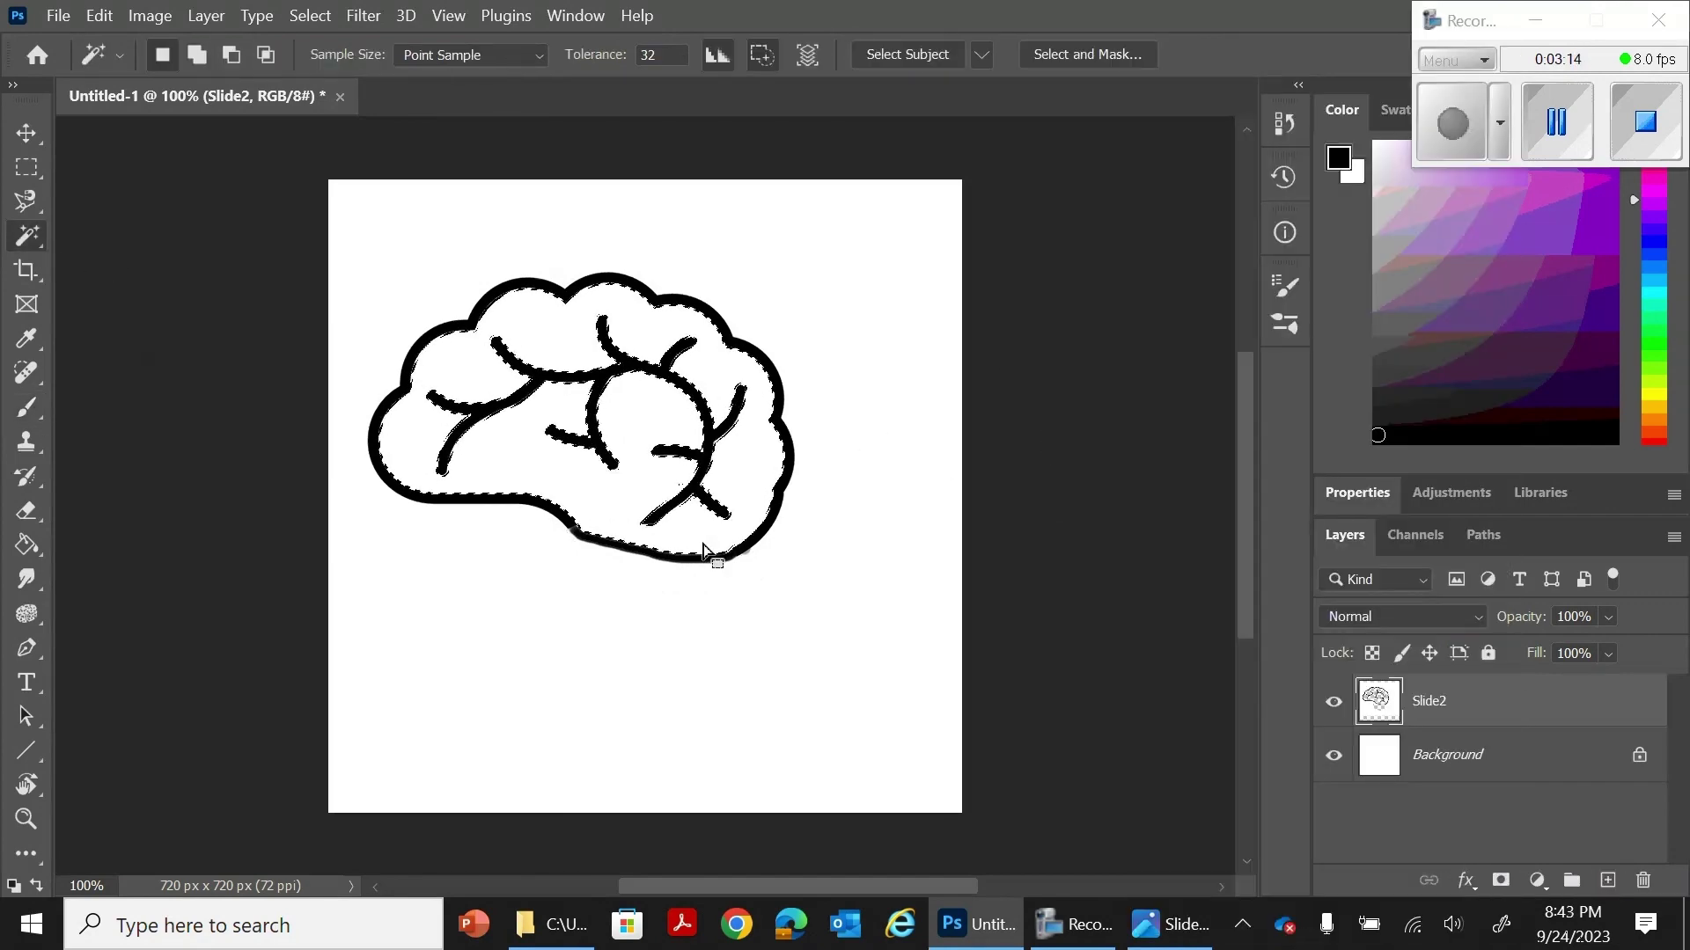
{"action": "left_click", "coordinate": [1607, 881], "text": "ctrl"}
Step: Switch to Chrome and search Google Images for "nebula"
{"action": "left_click", "coordinate": [739, 924]}
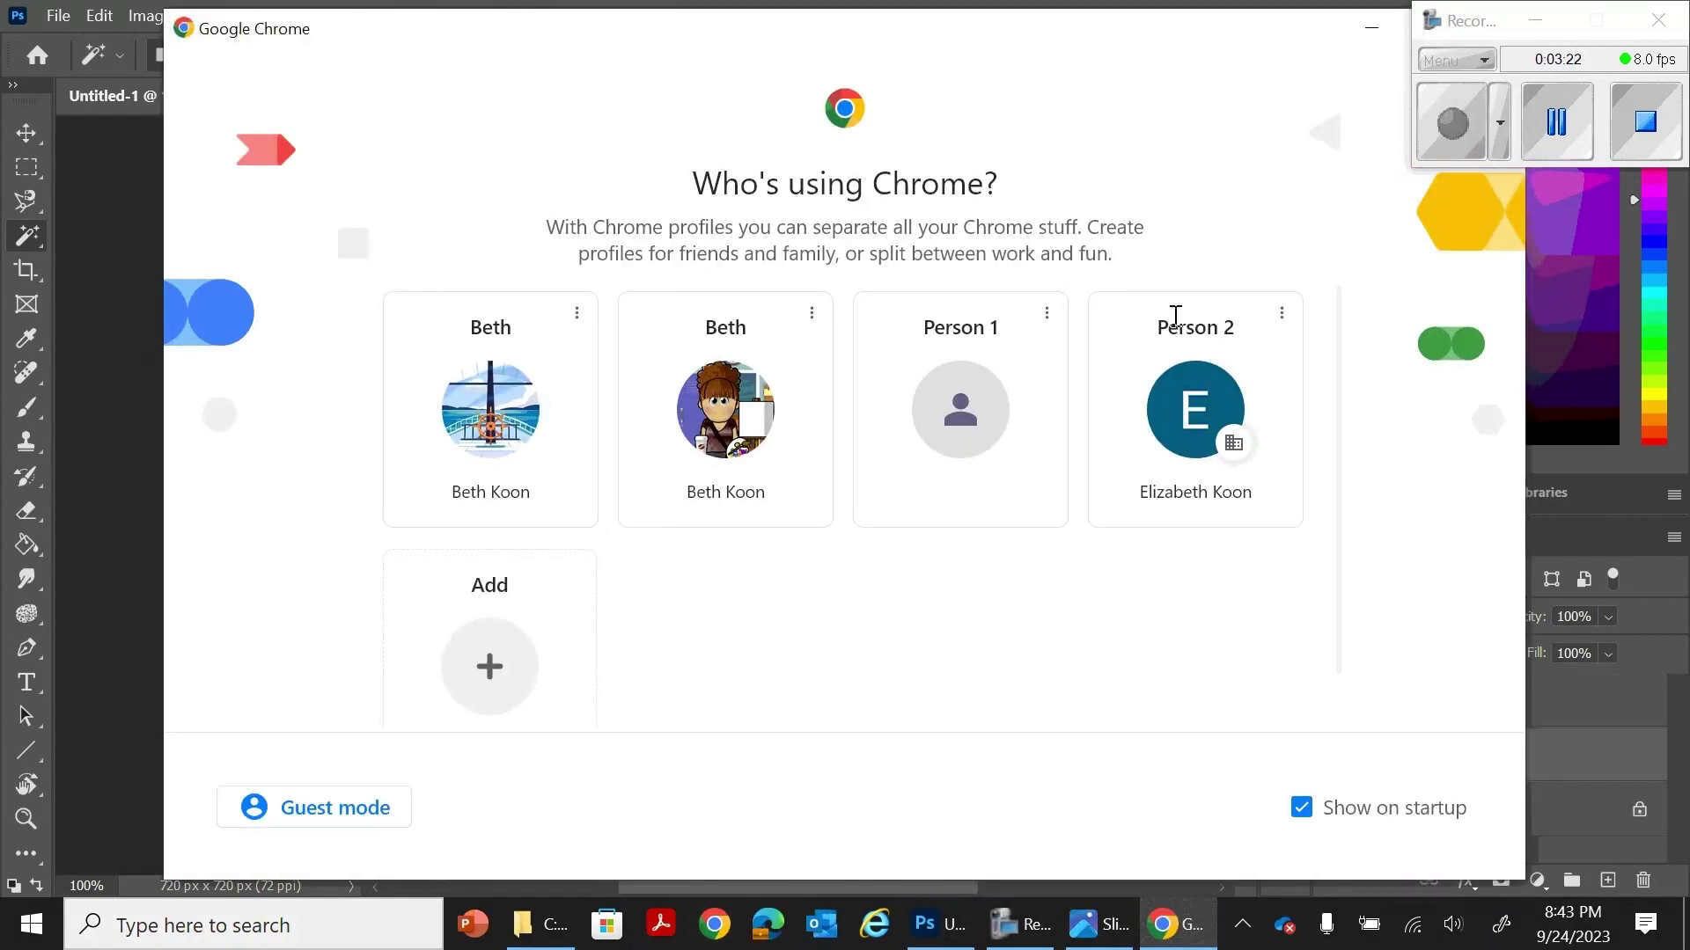
{"action": "left_click", "coordinate": [1188, 378]}
{"action": "left_click", "coordinate": [777, 68]}
{"action": "type", "text": "nebula"}
{"action": "key", "text": "Return"}
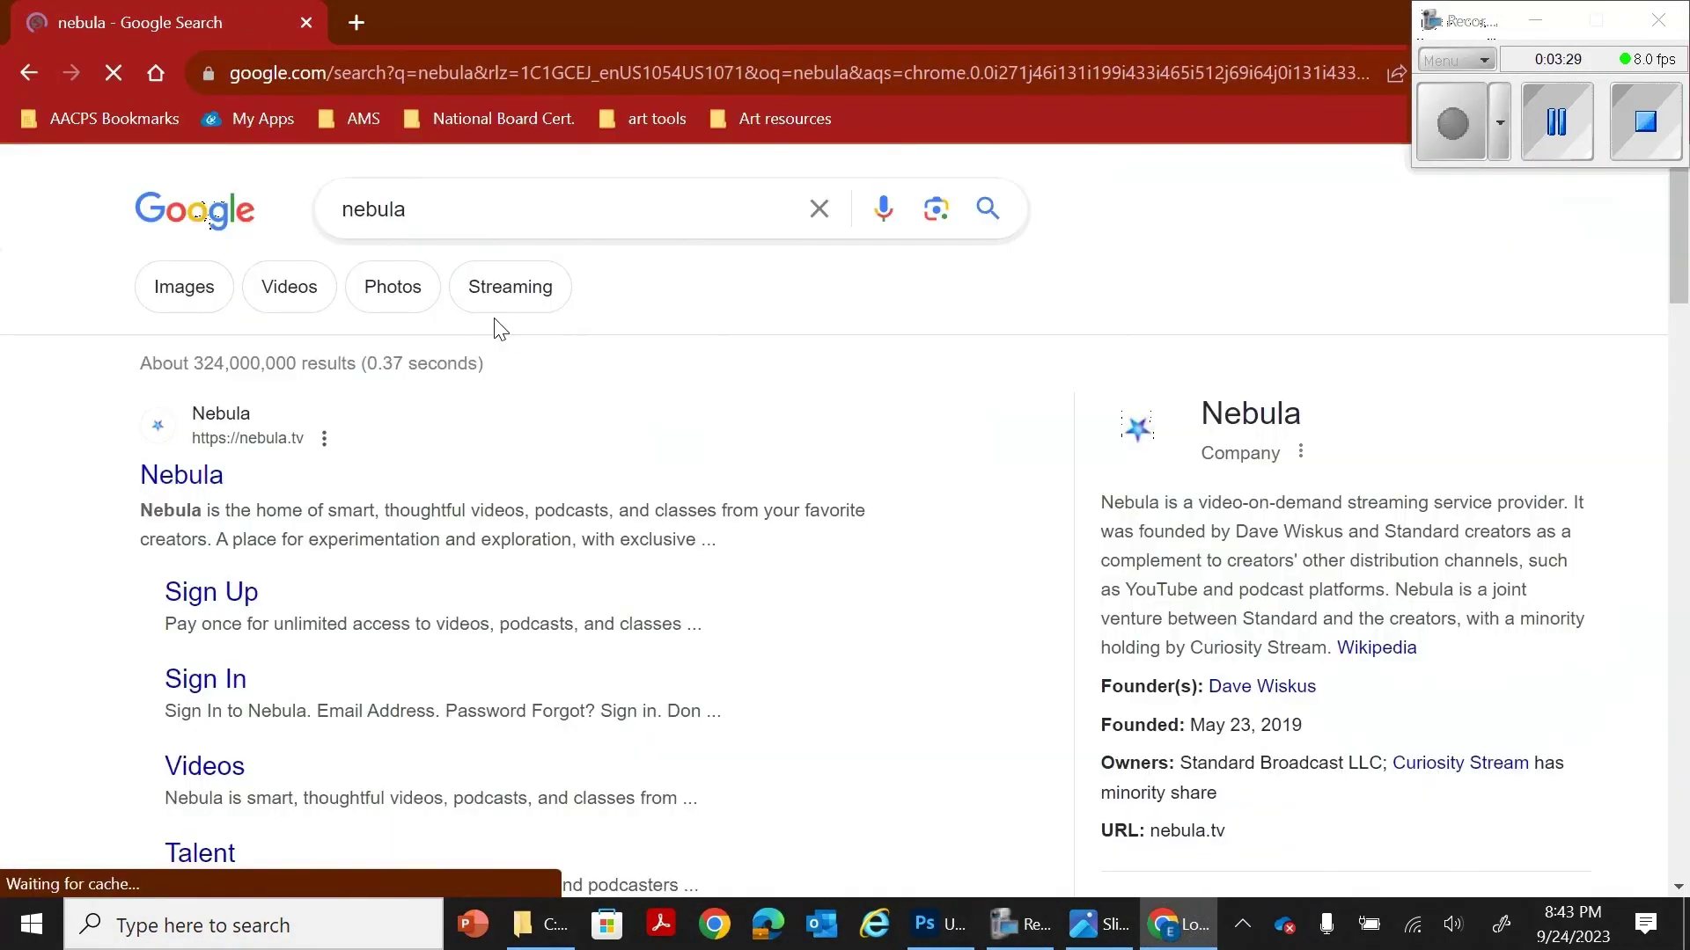
{"action": "left_click", "coordinate": [211, 290]}
Step: Copy the ROG Nebula Display HDR image from the results and return to Photoshop
{"action": "scroll", "coordinate": [880, 616], "scroll_direction": "down", "scroll_amount": 5}
{"action": "scroll", "coordinate": [1110, 640], "scroll_direction": "down", "scroll_amount": 6}
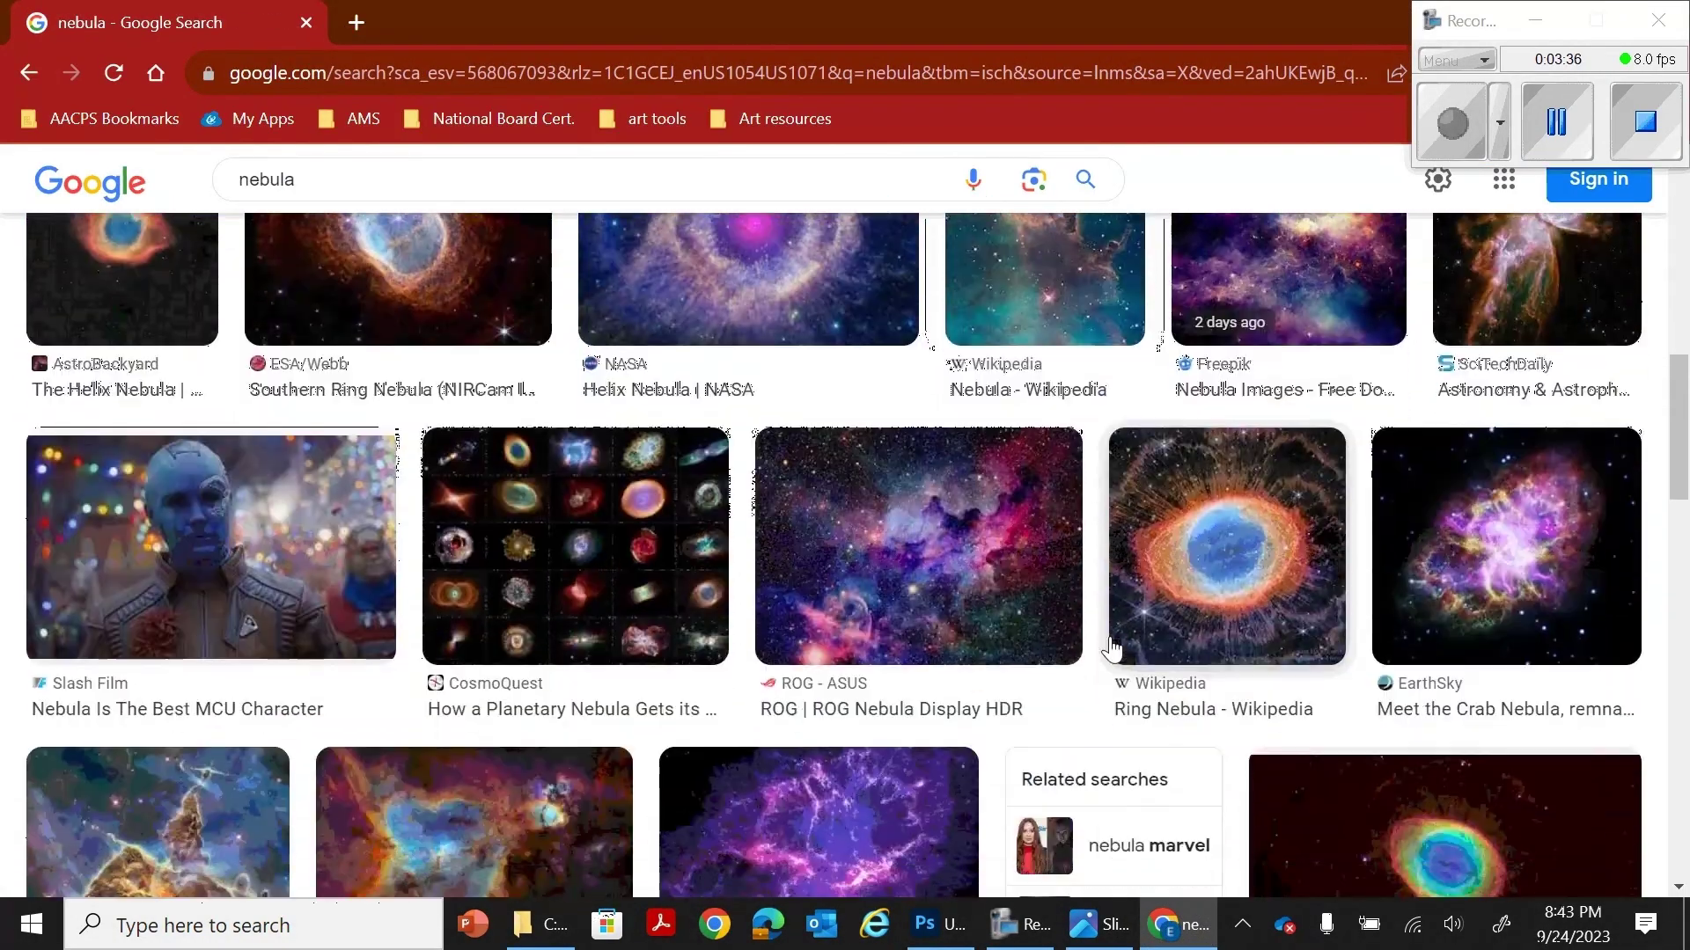
{"action": "left_click", "coordinate": [954, 387]}
{"action": "right_click", "coordinate": [1315, 482]}
{"action": "left_click", "coordinate": [1356, 356]}
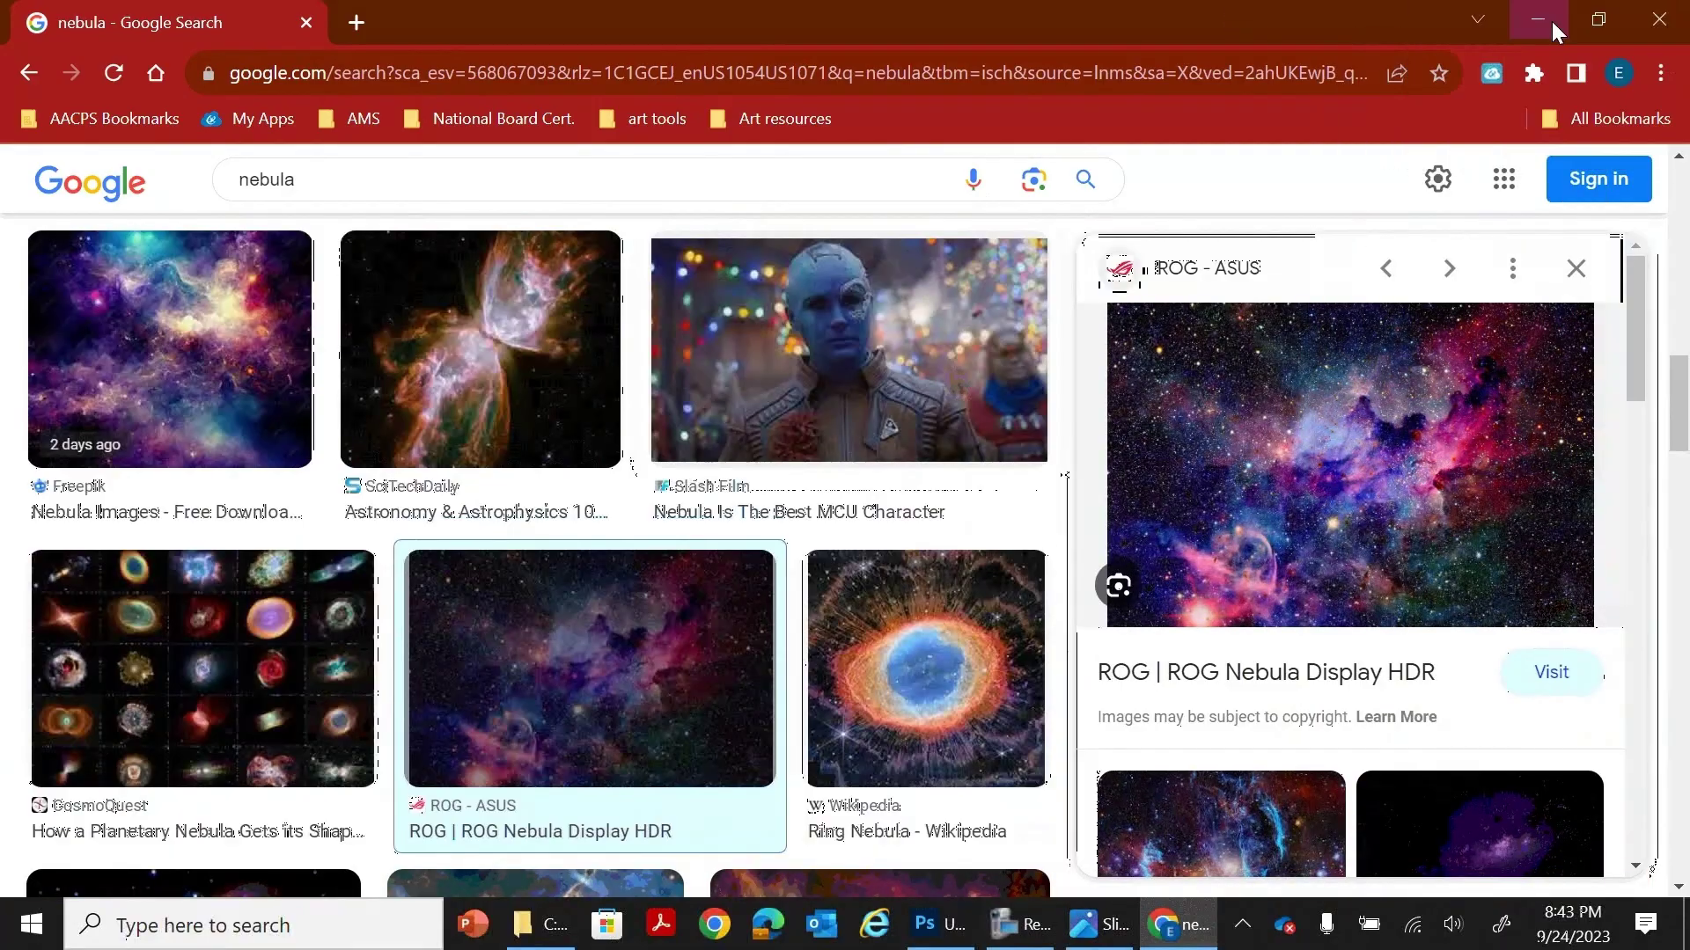
{"action": "left_click", "coordinate": [1550, 21]}
Step: Try pasting the nebula image onto the layer beneath the brain drawing, and undo the paste
{"action": "key", "text": "ctrl+v"}
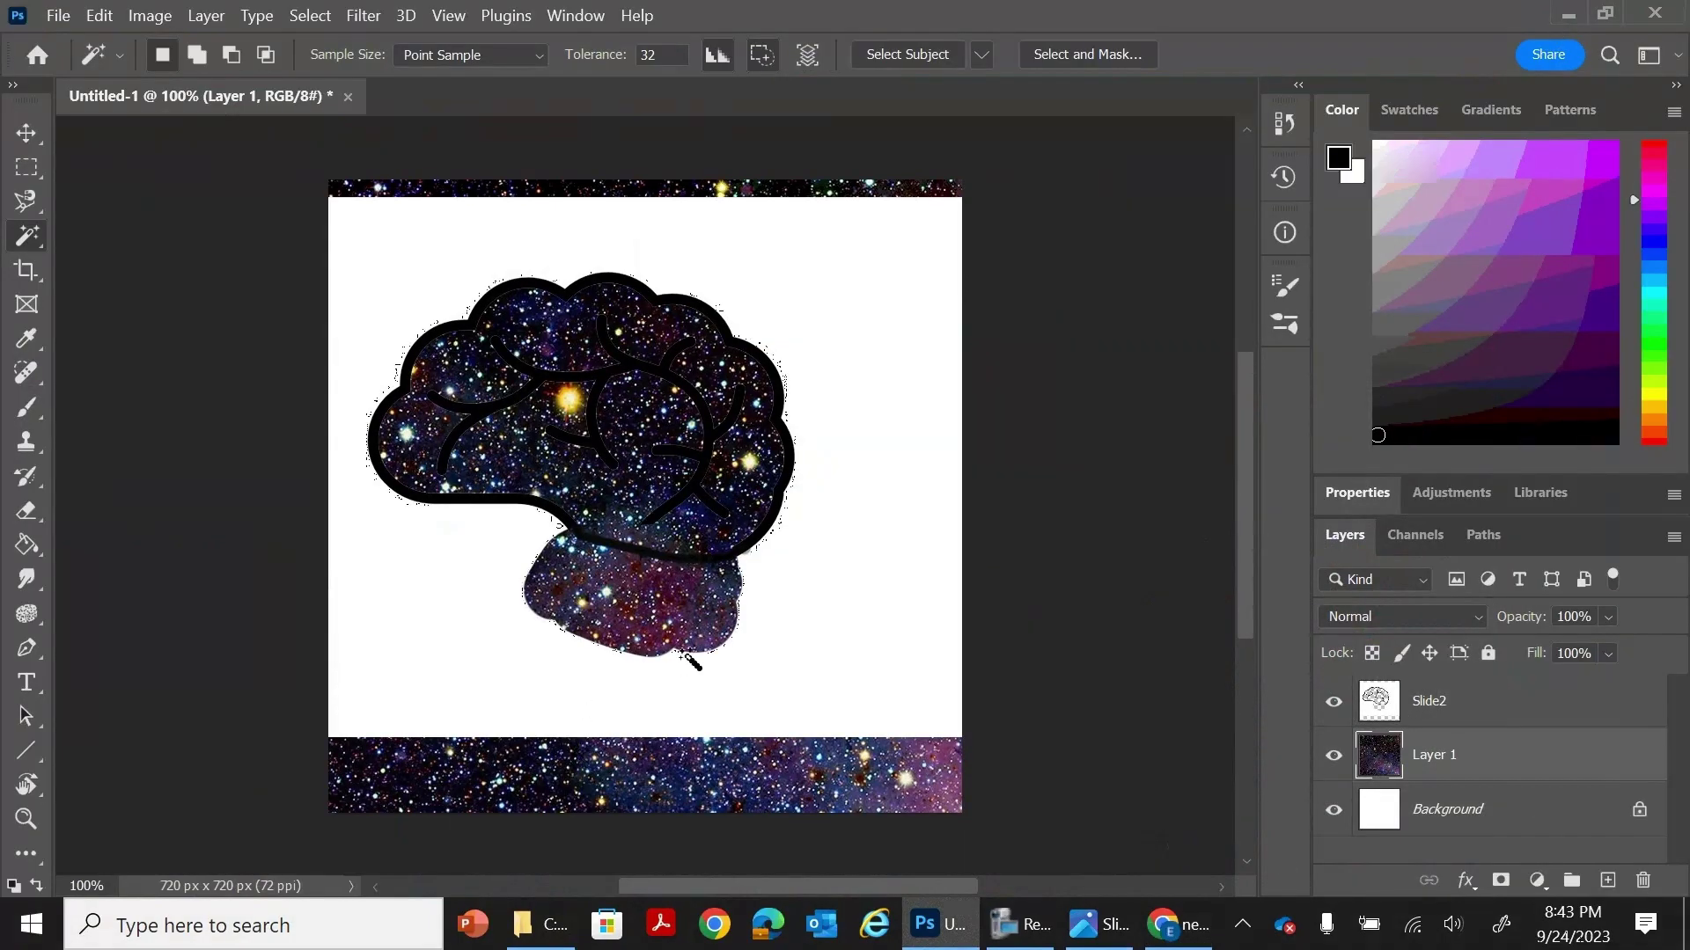
{"action": "key", "text": "ctrl+z"}
Step: Select the white area around the brain on the Slide2 layer and fill it with light gray using the Paint Bucket
{"action": "left_click", "coordinate": [1443, 702]}
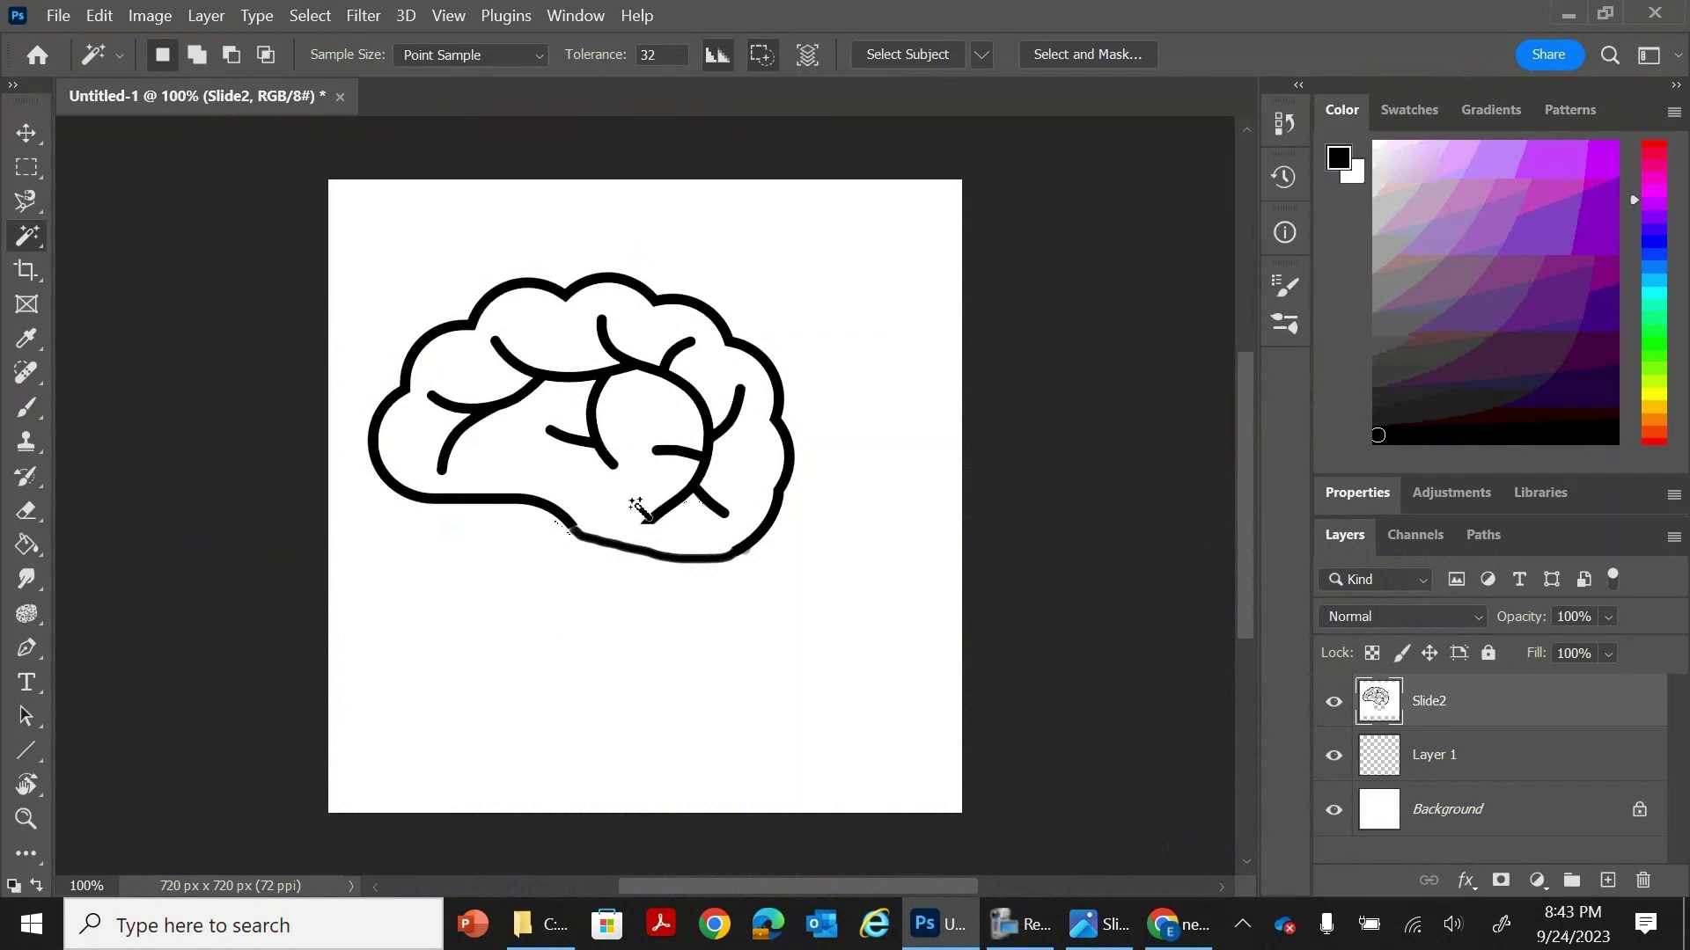
{"action": "left_click", "coordinate": [582, 562]}
{"action": "left_click", "coordinate": [565, 188], "text": "shift"}
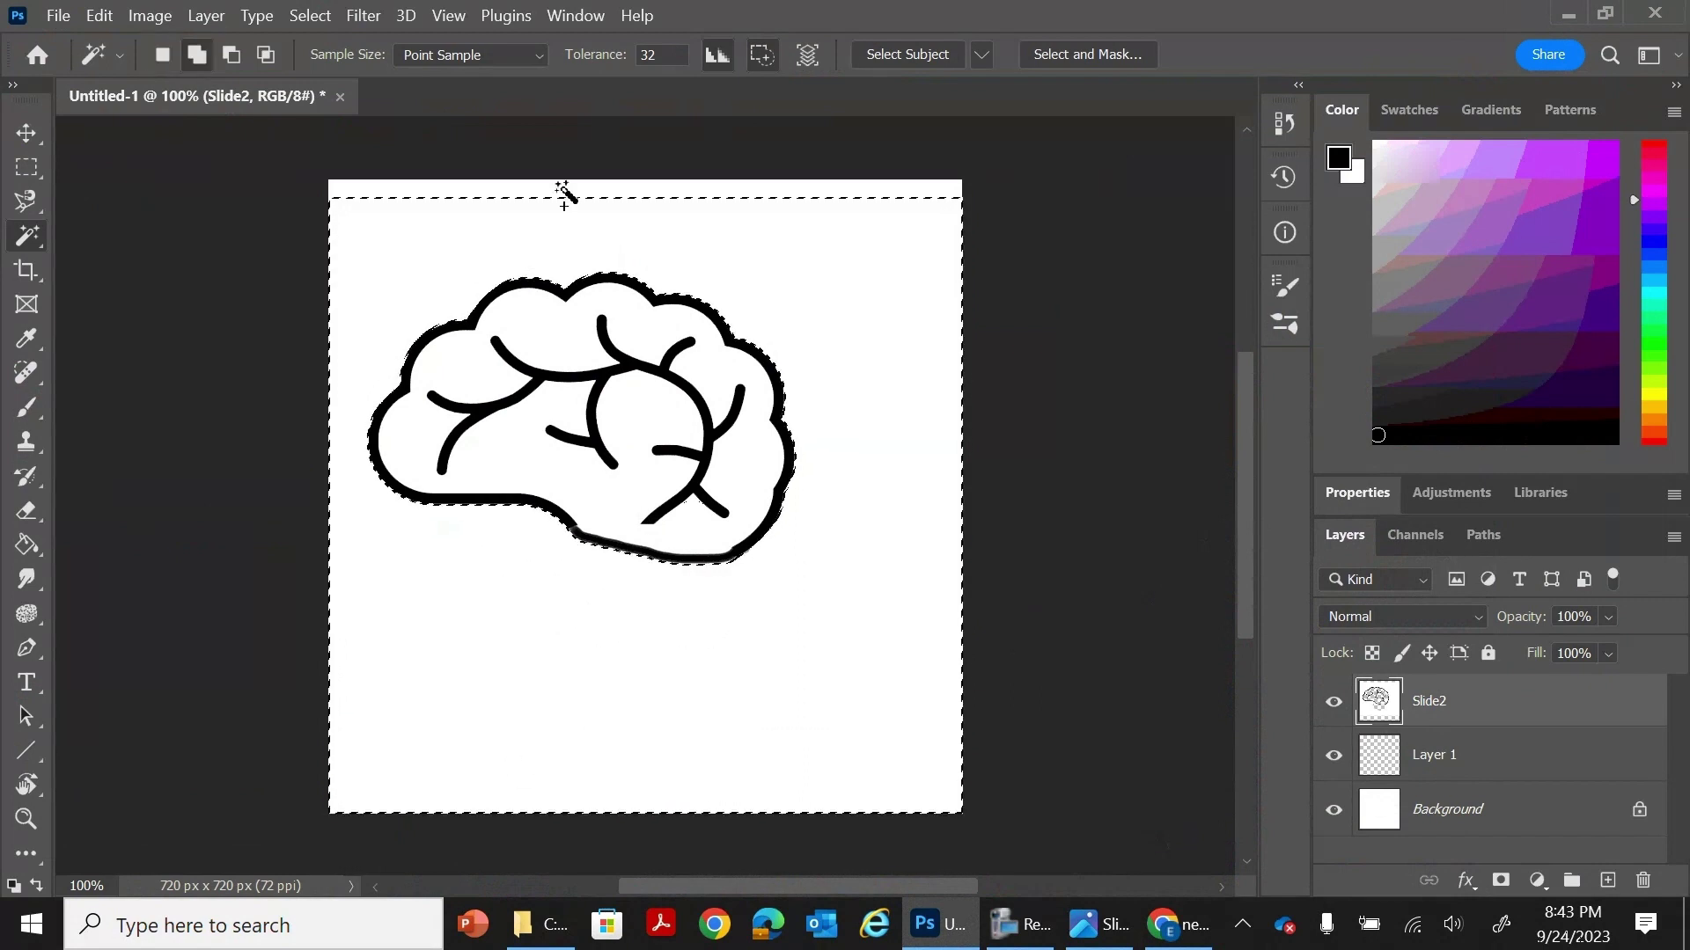
{"action": "key", "text": "g"}
{"action": "left_click", "coordinate": [1377, 148]}
{"action": "left_click", "coordinate": [804, 672]}
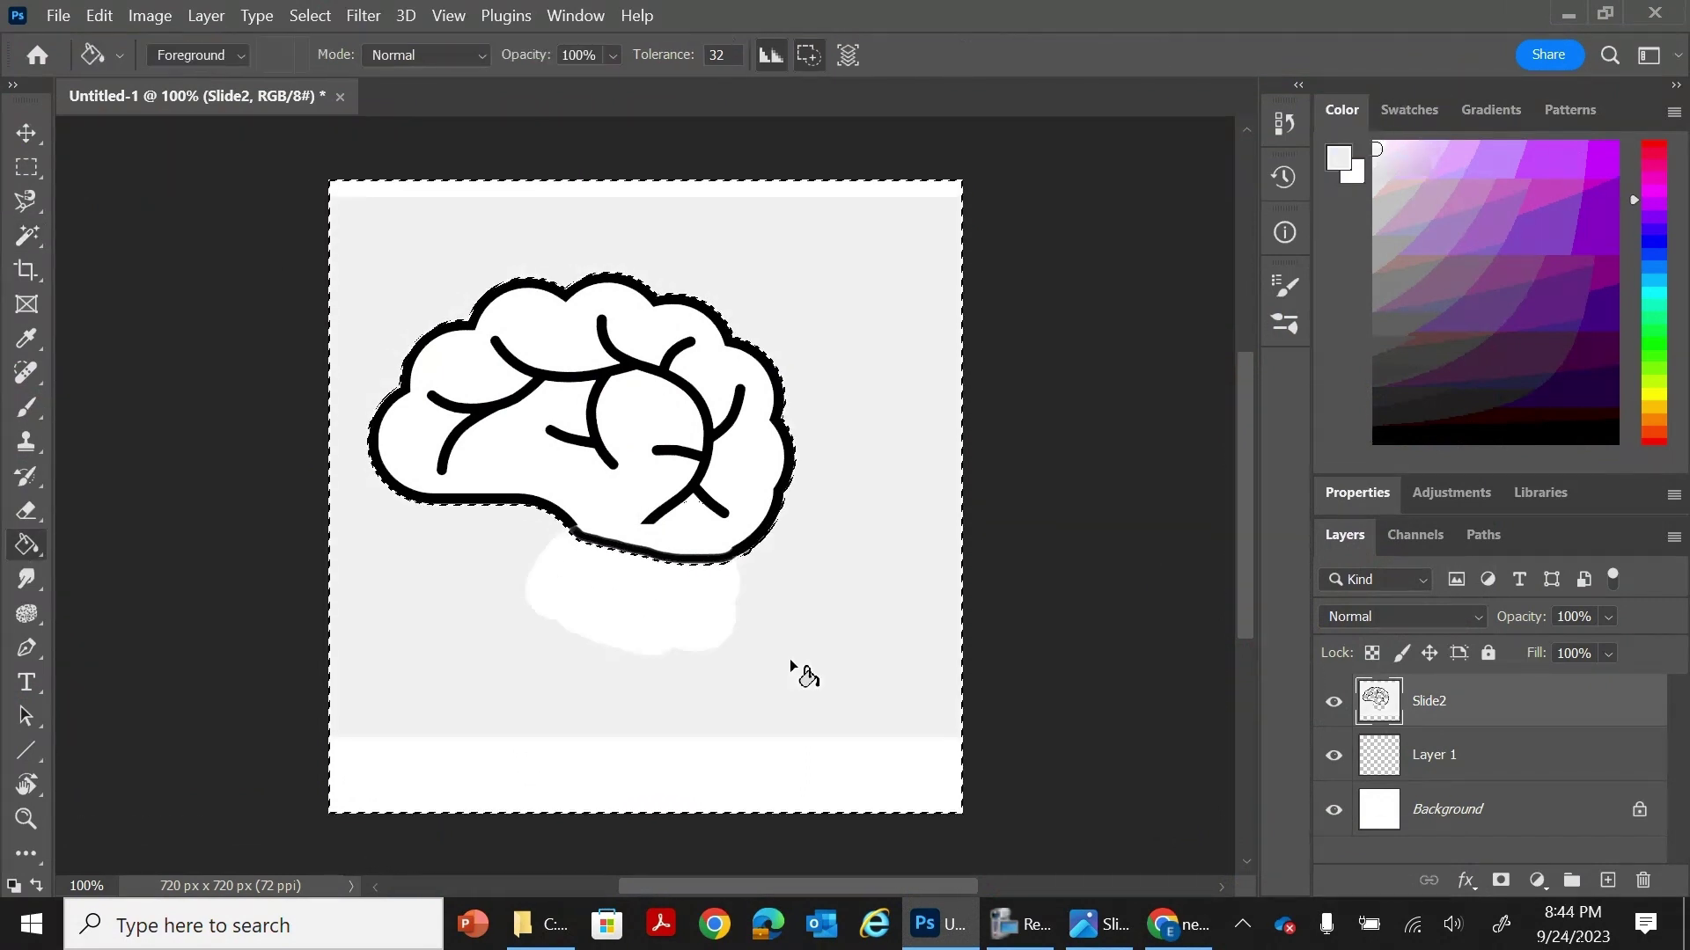
{"action": "left_click", "coordinate": [634, 607]}
{"action": "left_click", "coordinate": [604, 736]}
Step: Paste the nebula image into Layer 1 and fill the uncovered strip along the canvas's upper edge on Slide2 with light gray
{"action": "left_click", "coordinate": [1421, 757]}
{"action": "key", "text": "ctrl+v"}
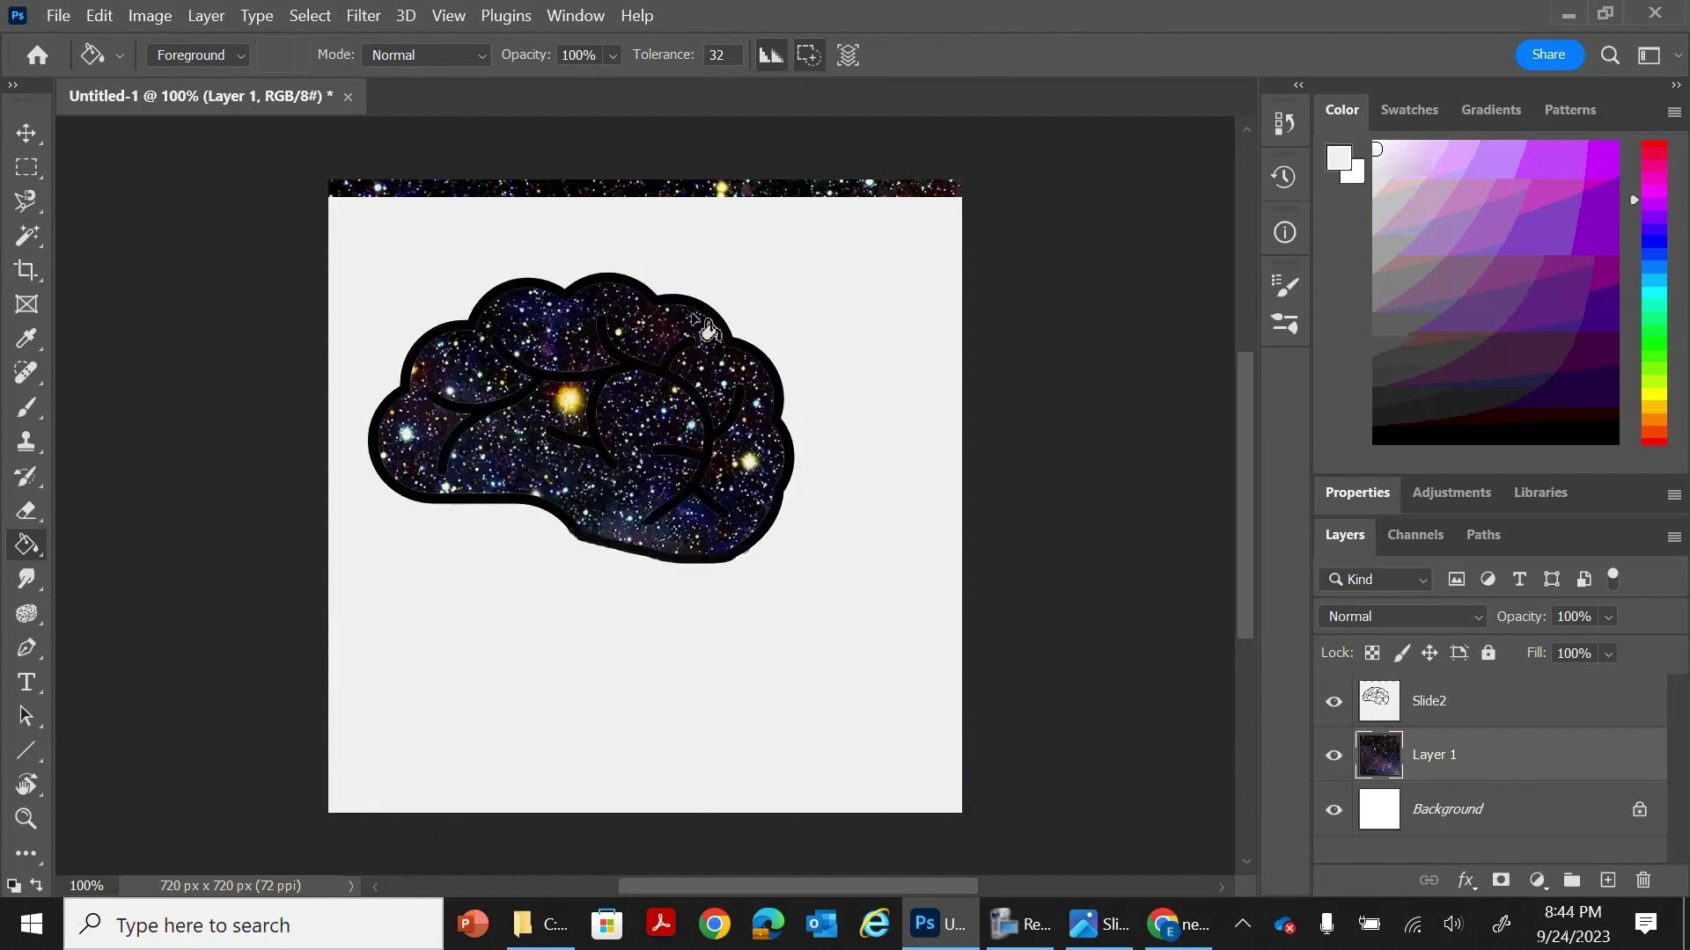
{"action": "left_click", "coordinate": [1443, 702]}
{"action": "left_click", "coordinate": [786, 191]}
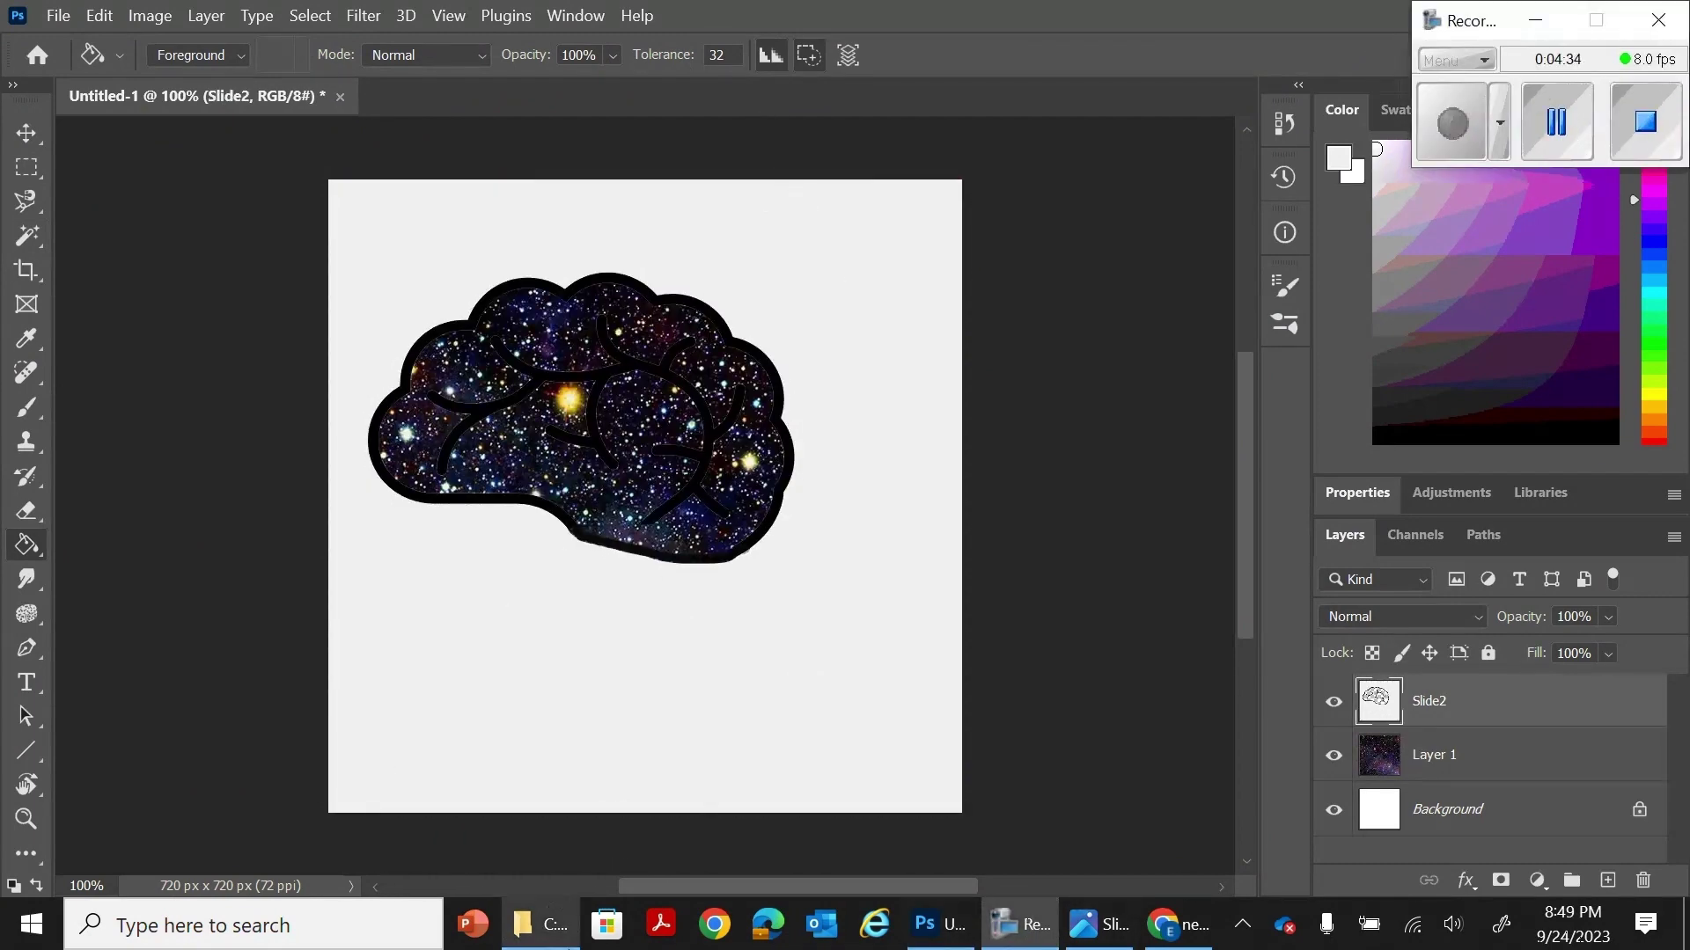
Step: Place the heart picture Slide1.JPG from the icon project images folder onto the canvas
{"action": "left_click", "coordinate": [541, 924]}
{"action": "left_click", "coordinate": [566, 406]}
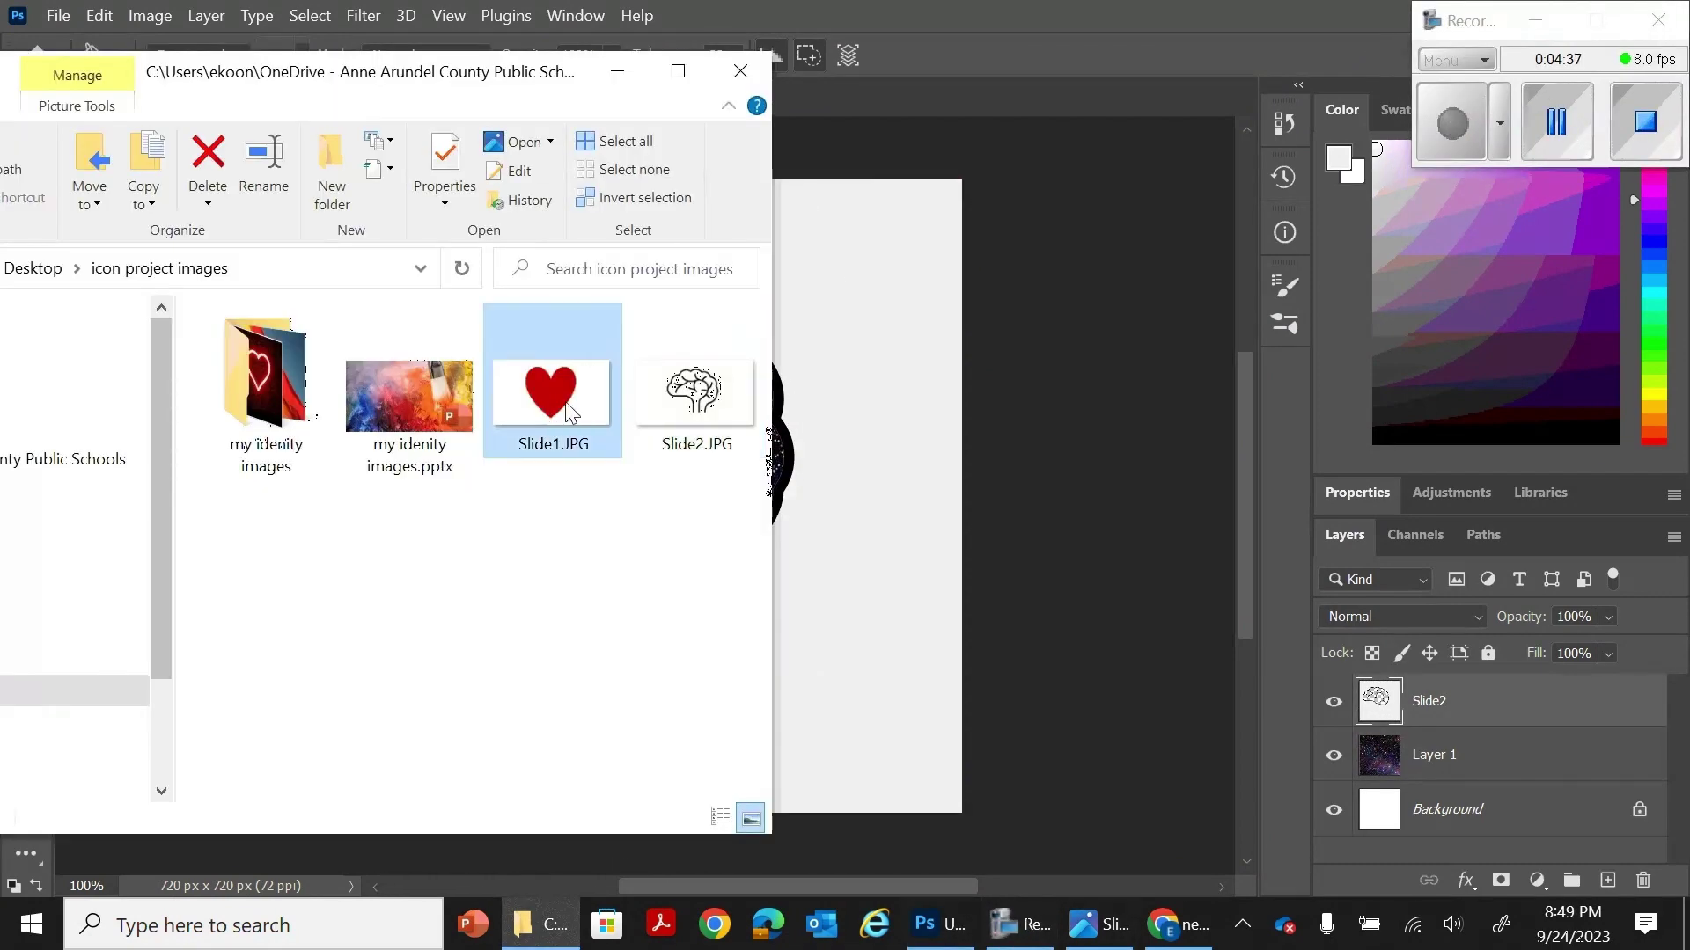
{"action": "left_click_drag", "start_coordinate": [567, 407], "coordinate": [812, 431]}
{"action": "key", "text": "Return"}
Step: Select the white area around the heart with the Magic Wand and rasterize the Slide1 layer
{"action": "key", "text": "g"}
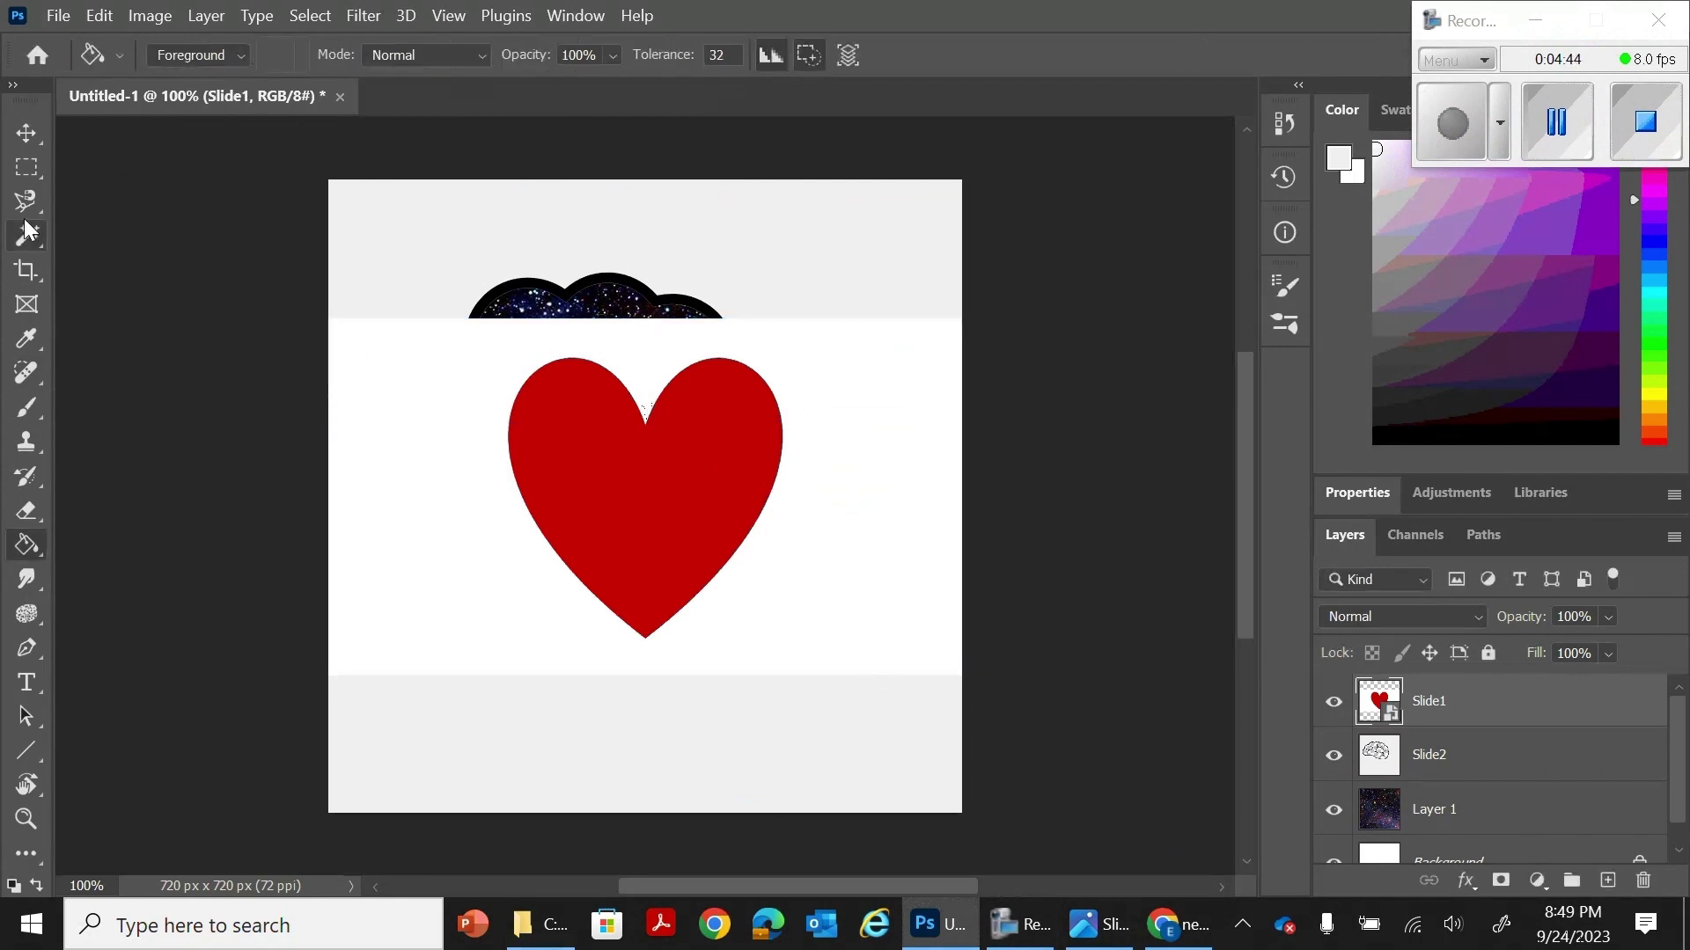
{"action": "left_click", "coordinate": [27, 235]}
{"action": "left_click", "coordinate": [472, 475]}
{"action": "key", "text": "Delete"}
{"action": "left_click", "coordinate": [868, 391]}
{"action": "right_click", "coordinate": [1430, 702]}
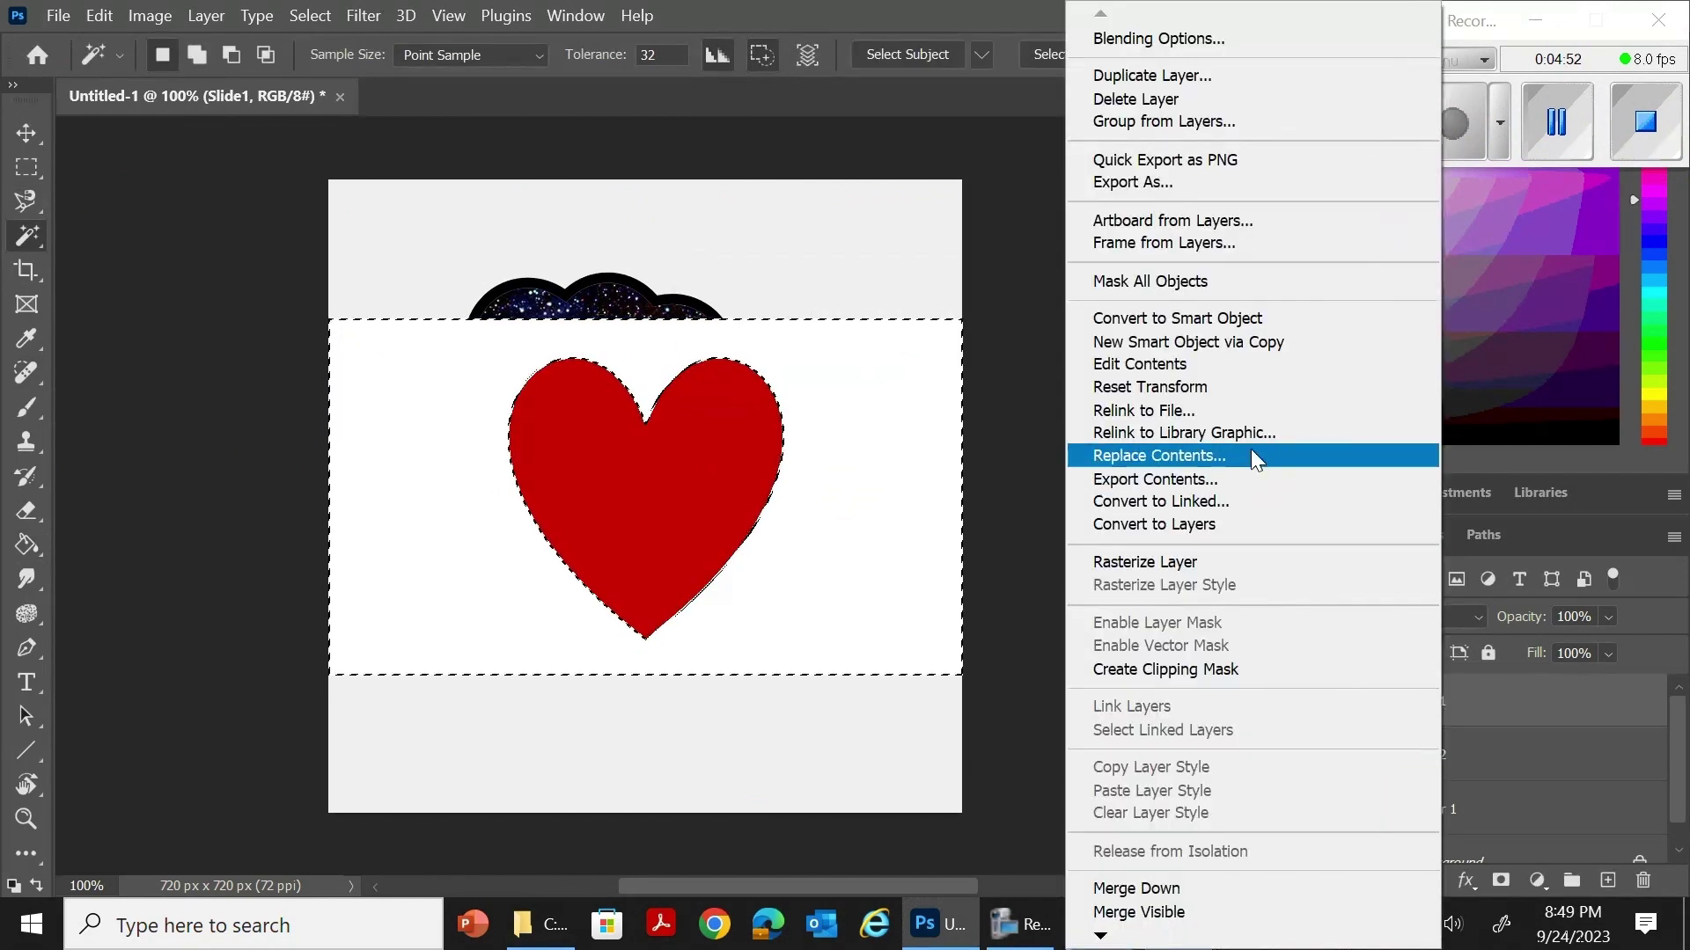
{"action": "left_click", "coordinate": [1161, 562]}
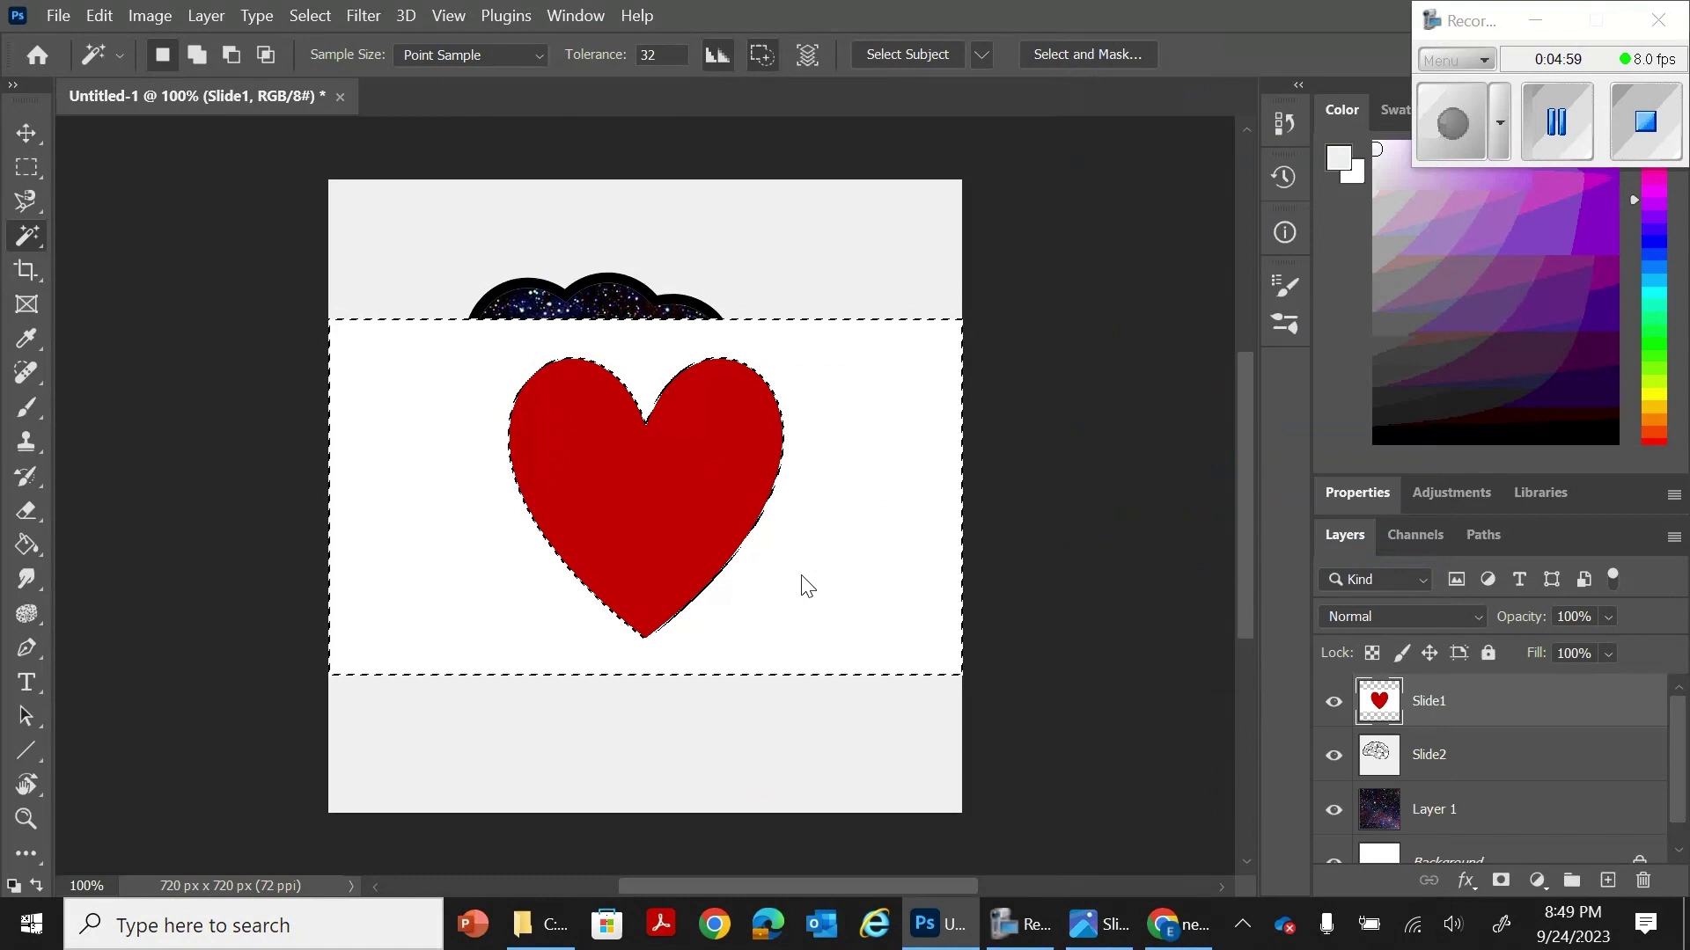
Step: Delete the heart's selected white background and move the heart over the brain's upper-right part
{"action": "key", "text": "Delete"}
{"action": "key", "text": "ctrl+d"}
{"action": "key", "text": "v"}
{"action": "left_click_drag", "start_coordinate": [660, 494], "coordinate": [786, 396]}
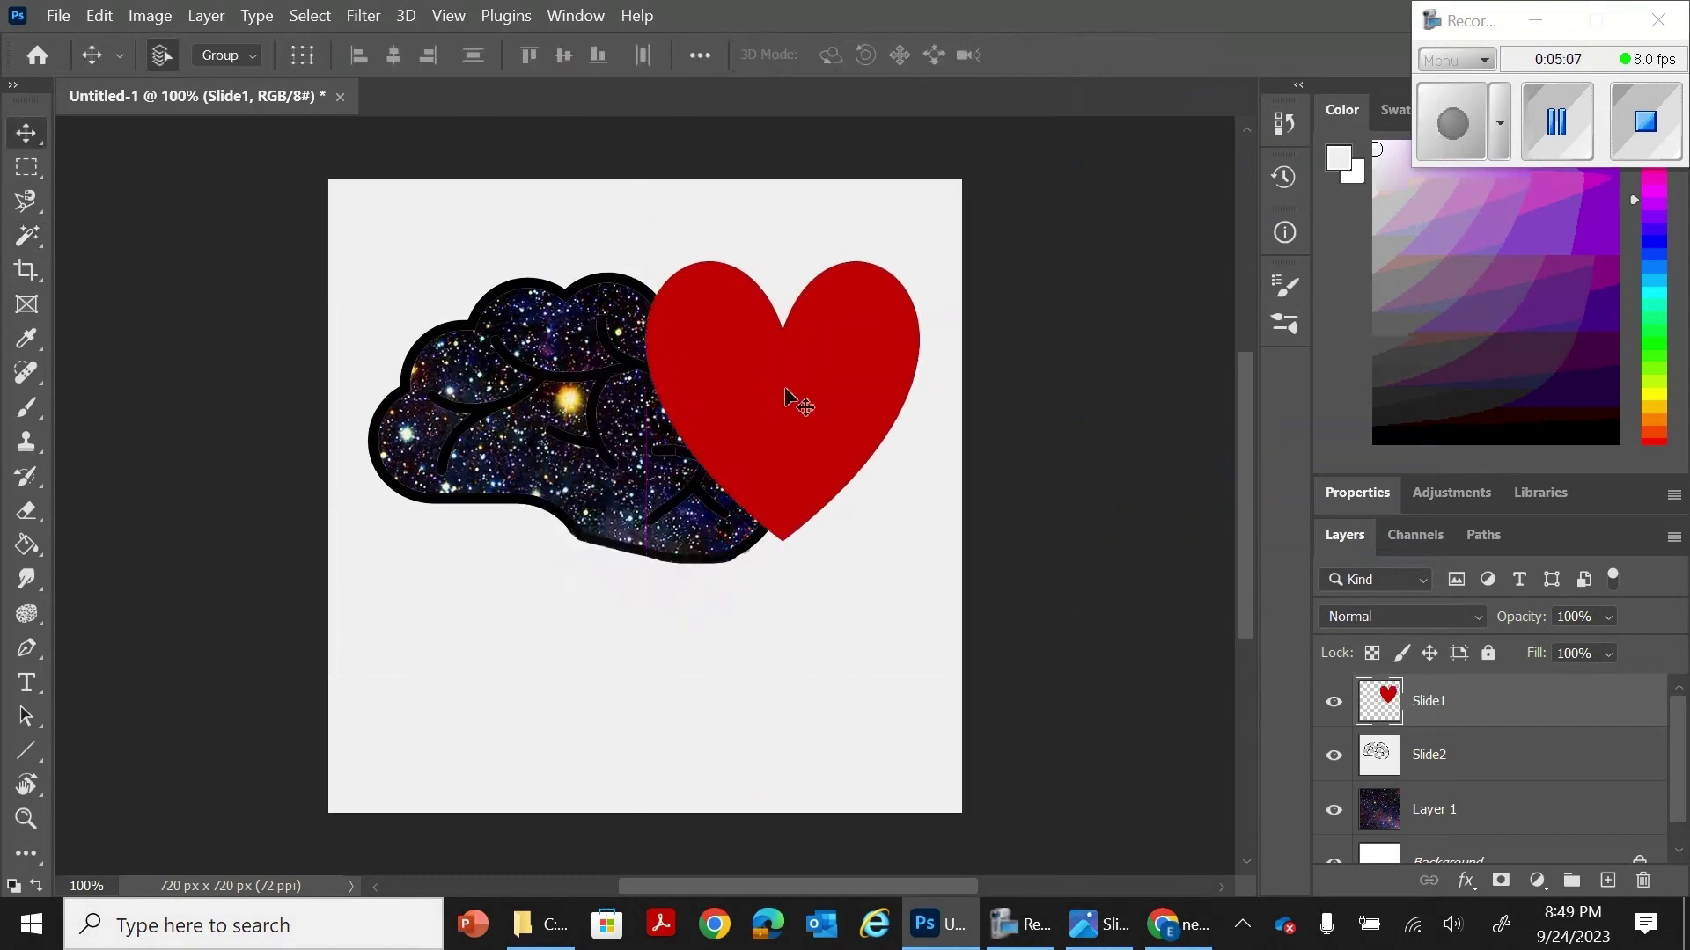
Step: Select the heart and fill it with a blue-to-pink gradient from the Pinks group, running diagonally from its upper right to lower left
{"action": "key", "text": "w"}
{"action": "left_click", "coordinate": [831, 436]}
{"action": "left_click_drag", "start_coordinate": [27, 544], "coordinate": [96, 547]}
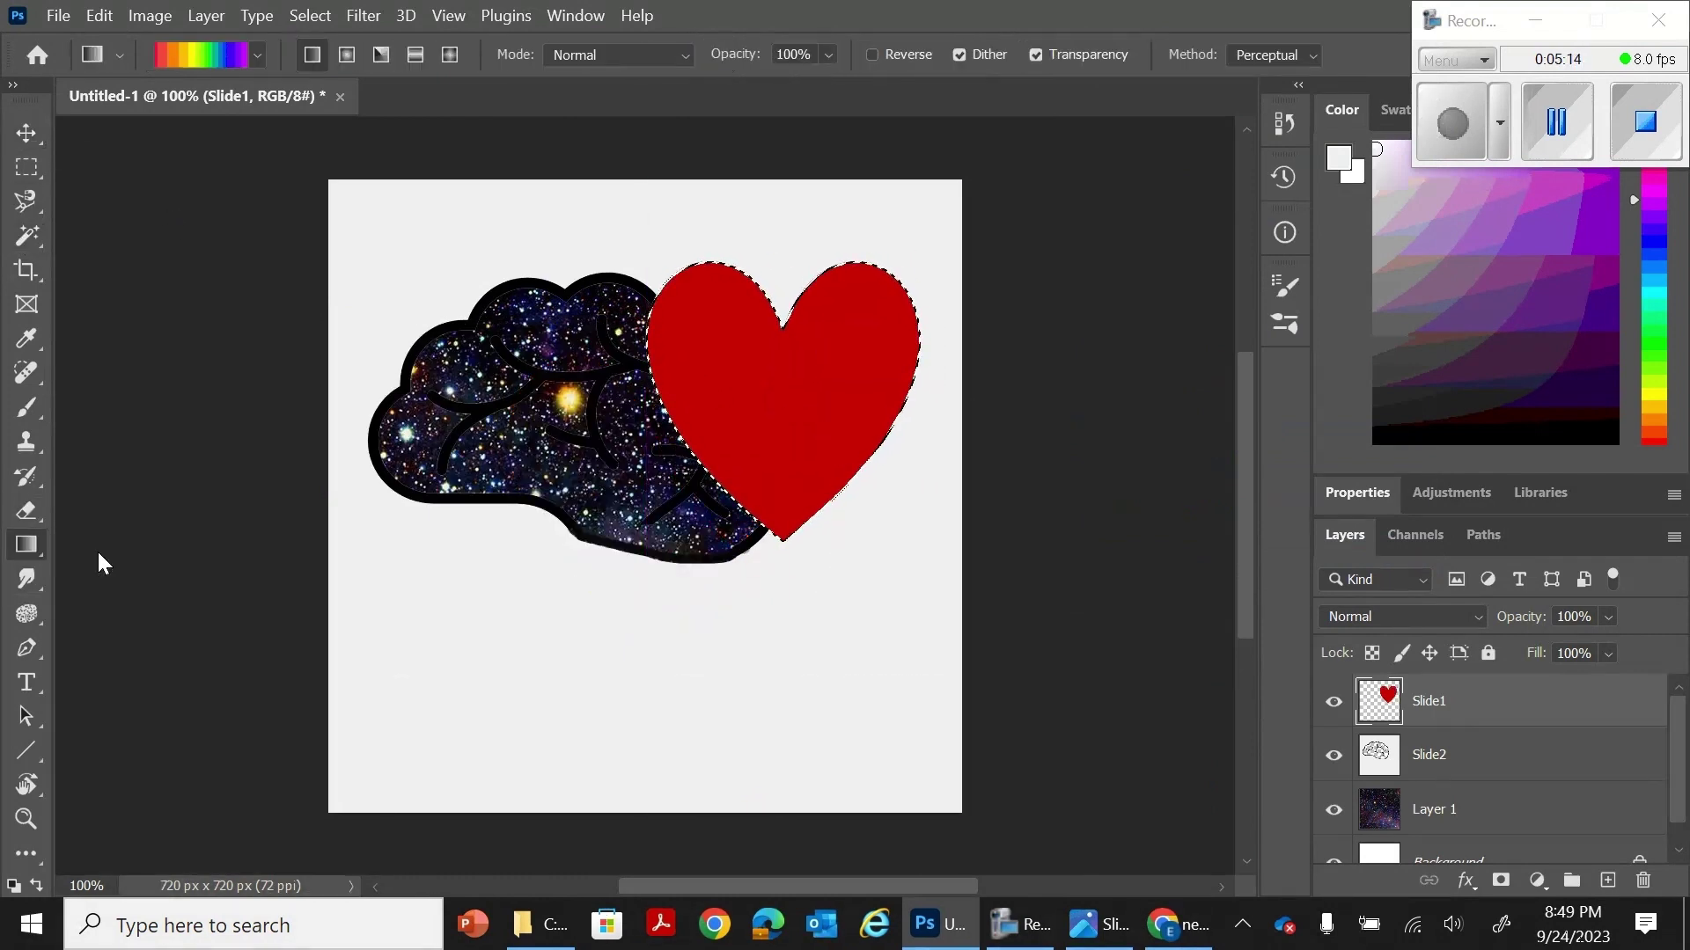
{"action": "left_click", "coordinate": [257, 56]}
{"action": "left_click", "coordinate": [63, 183]}
{"action": "left_click", "coordinate": [63, 182]}
{"action": "scroll", "coordinate": [64, 185], "scroll_direction": "down", "scroll_amount": 1}
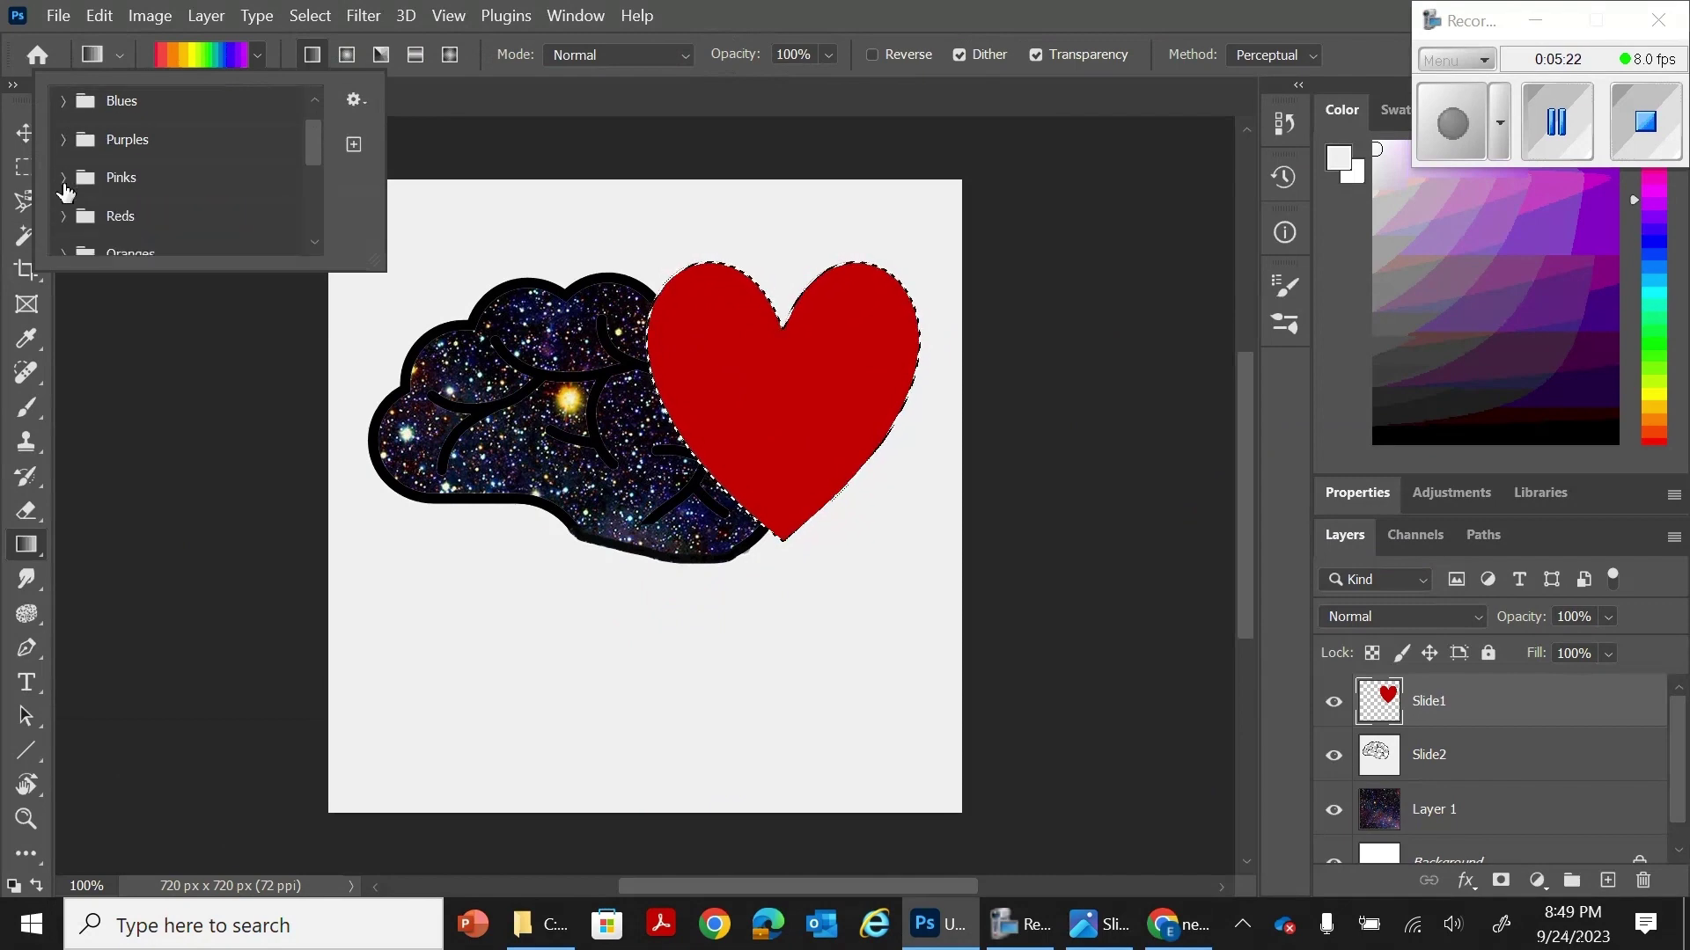
{"action": "left_click", "coordinate": [64, 181]}
{"action": "left_click", "coordinate": [136, 234]}
{"action": "left_click_drag", "start_coordinate": [864, 302], "coordinate": [708, 471]}
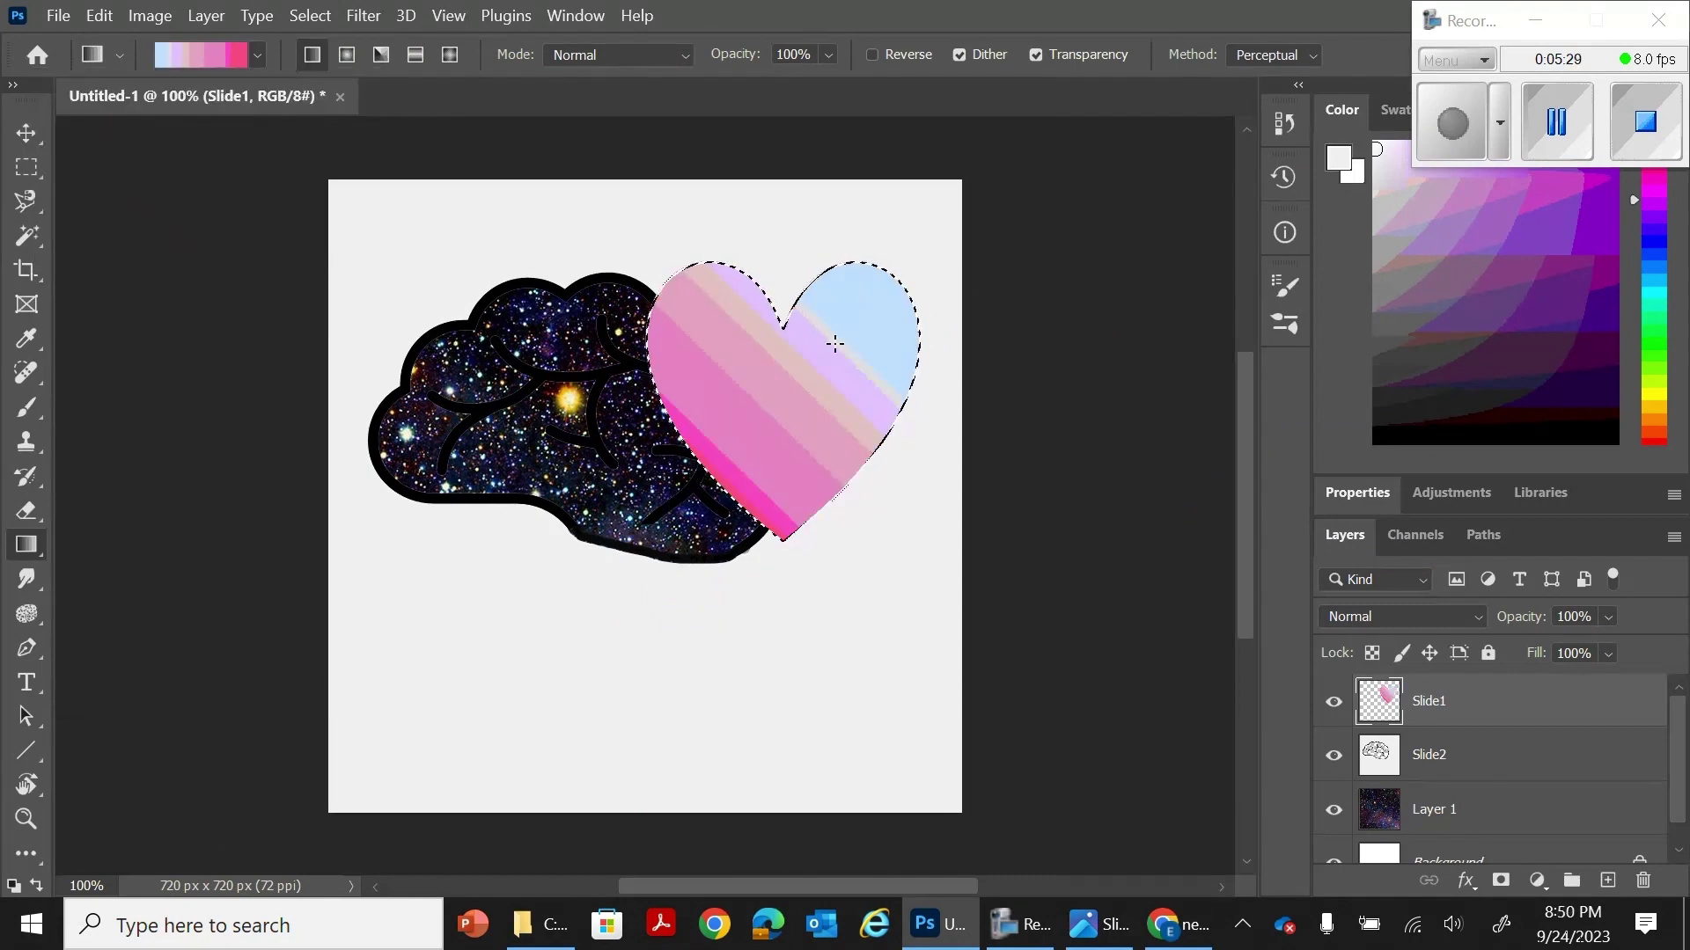
{"action": "left_click", "coordinate": [203, 55]}
{"action": "left_click", "coordinate": [1099, 537]}
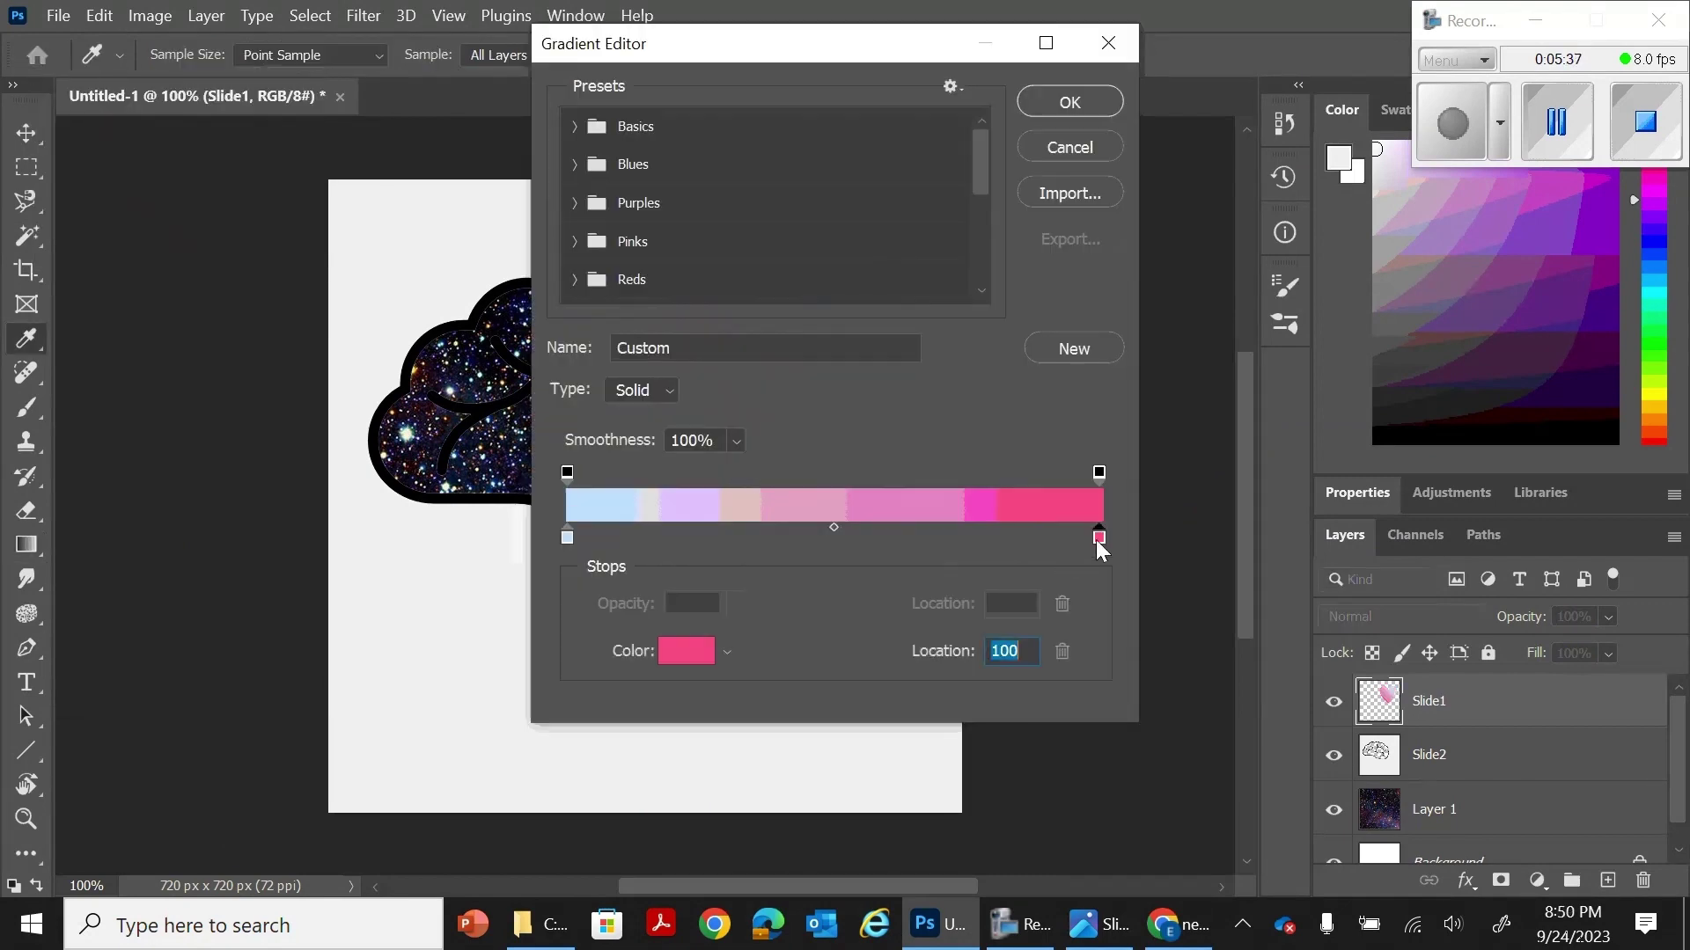
{"action": "left_click", "coordinate": [1674, 21]}
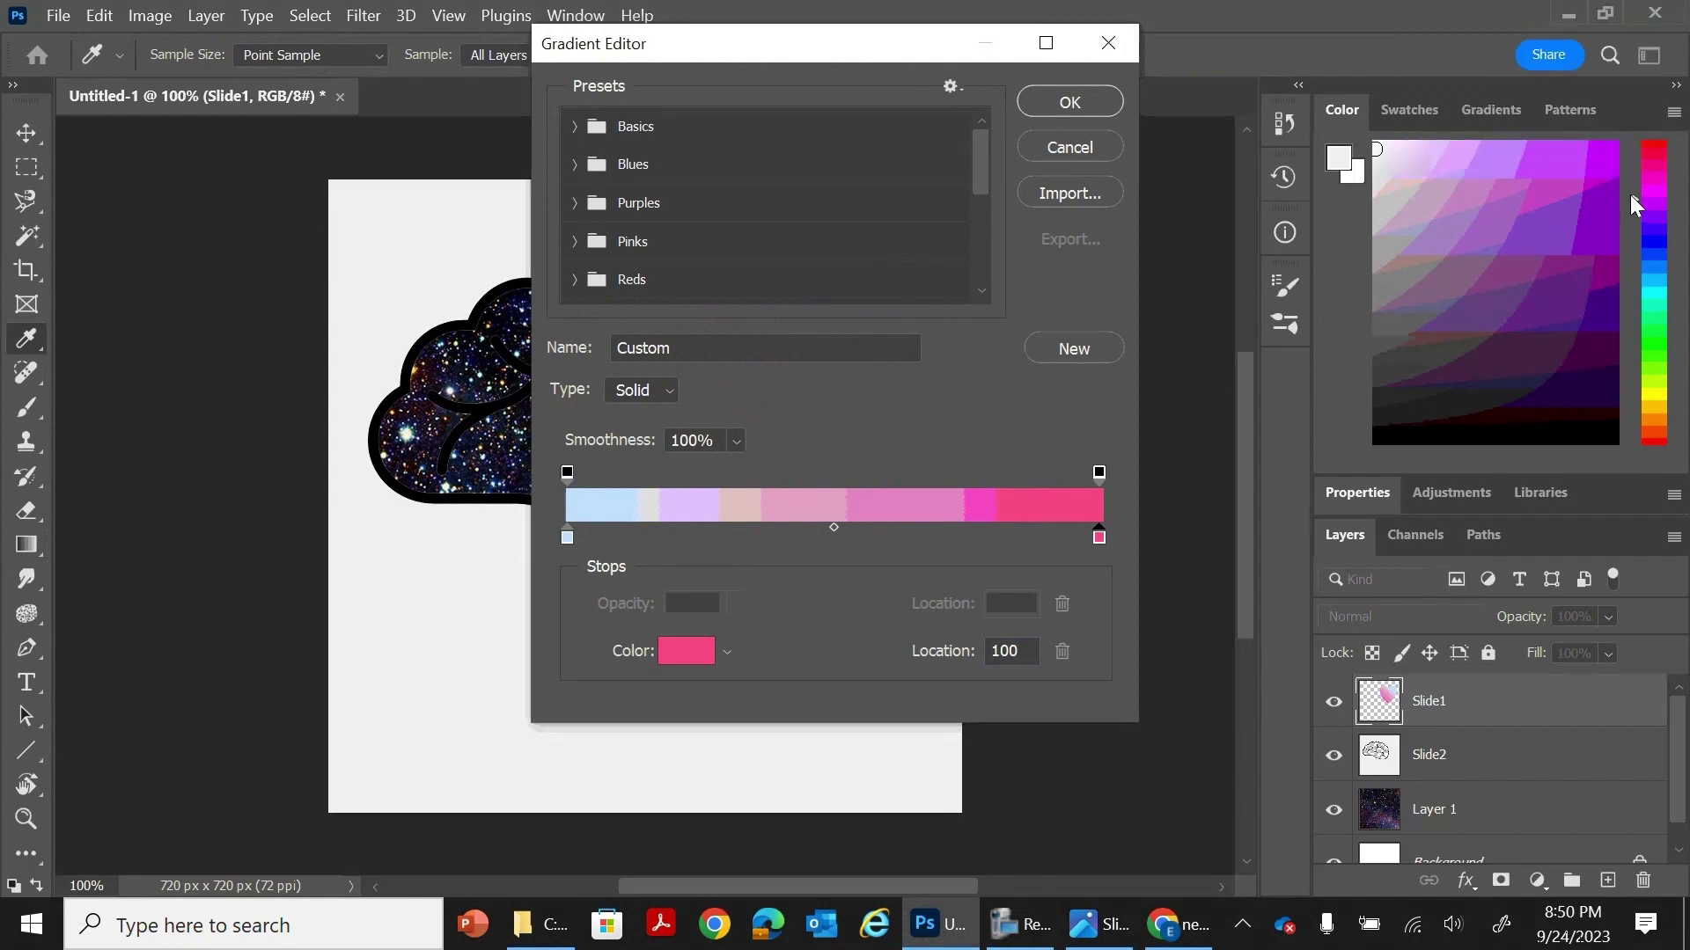
{"action": "left_click", "coordinate": [1595, 164]}
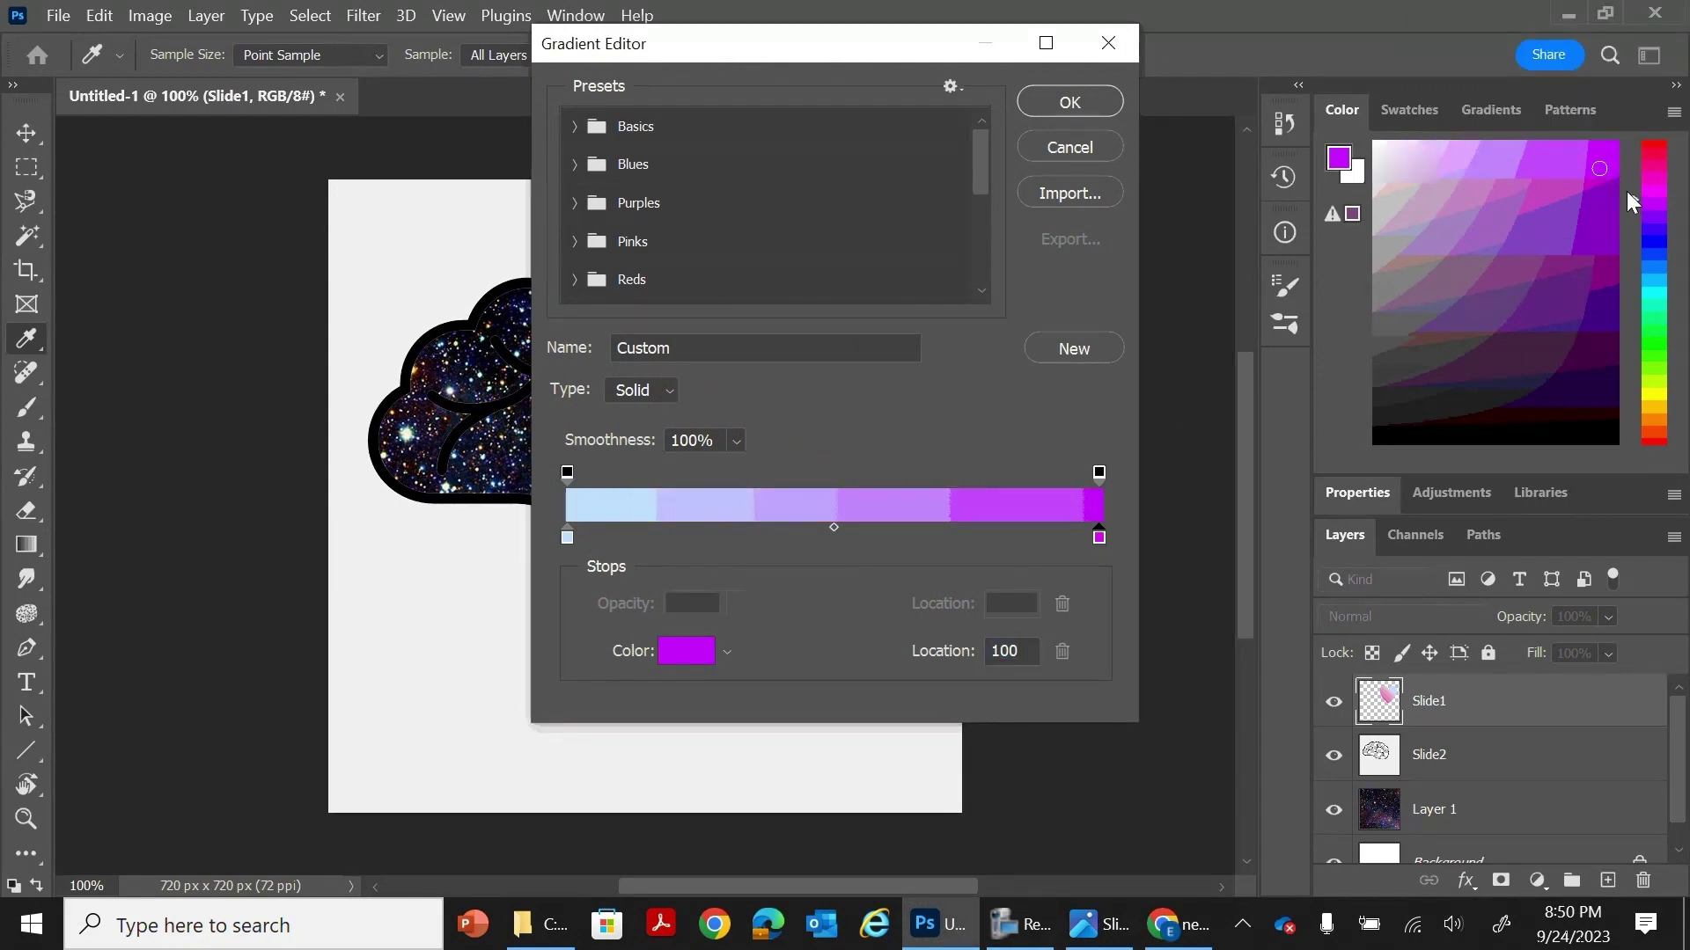
{"action": "key", "text": "Escape"}
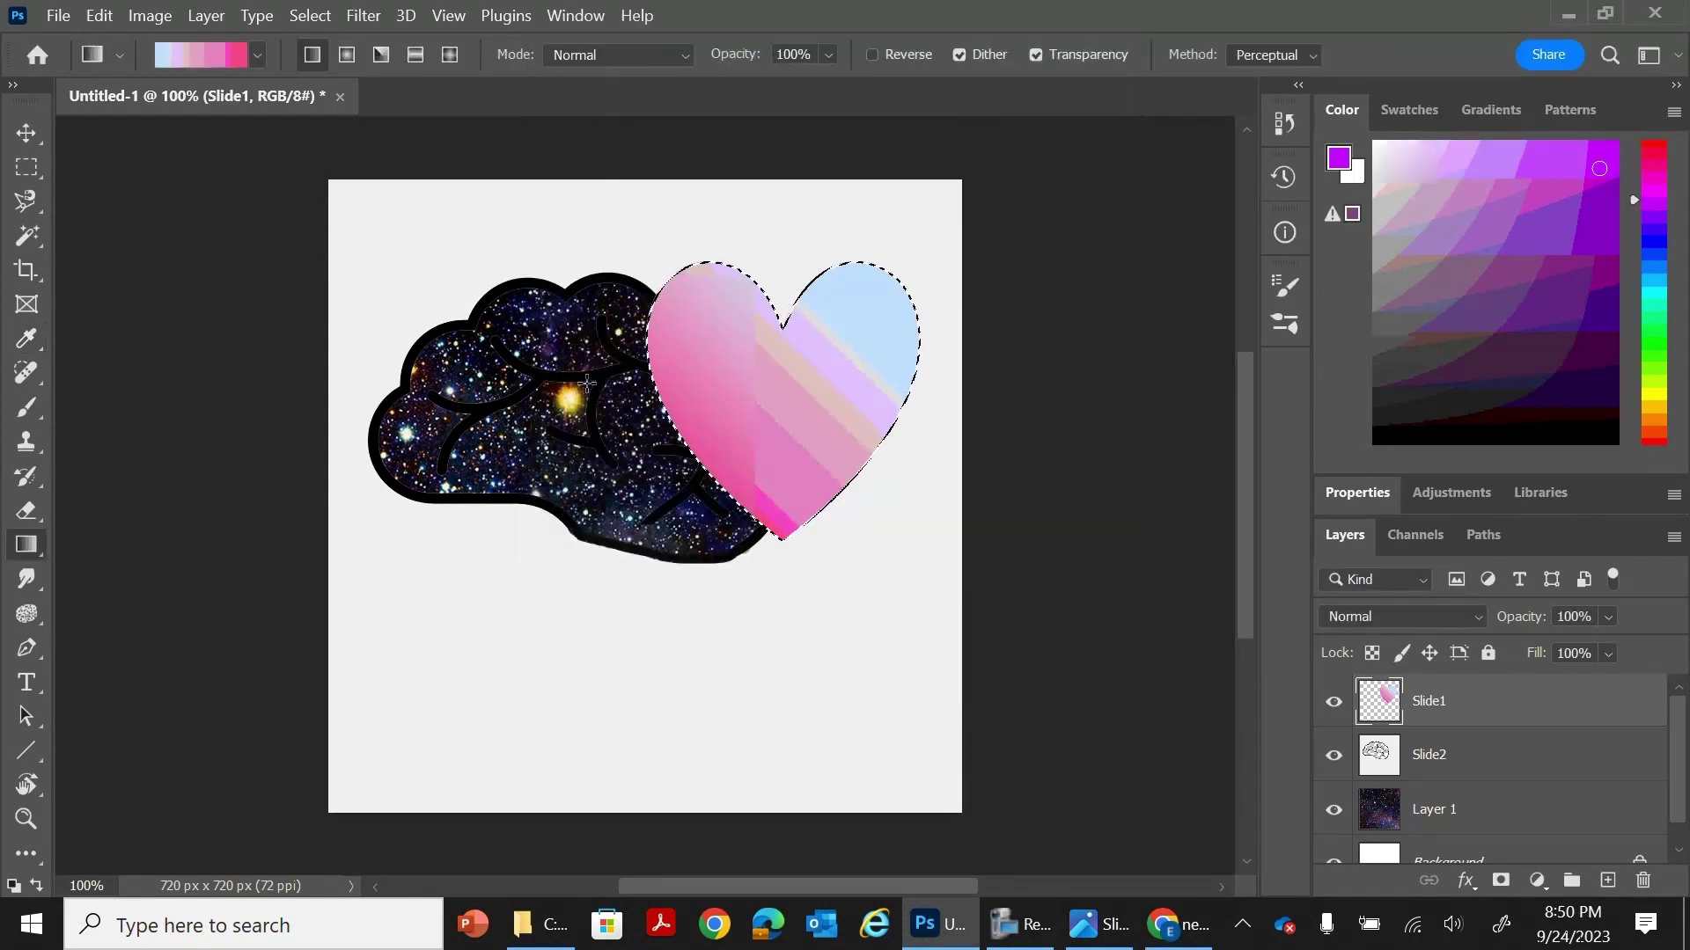
Step: Try refilling the heart diagonally from upper right to lower left with a custom muted-pink-to-red gradient, and undo the fill
{"action": "left_click", "coordinate": [257, 54]}
{"action": "left_click", "coordinate": [355, 146]}
{"action": "left_click", "coordinate": [1095, 533]}
{"action": "double_click", "coordinate": [1096, 533]}
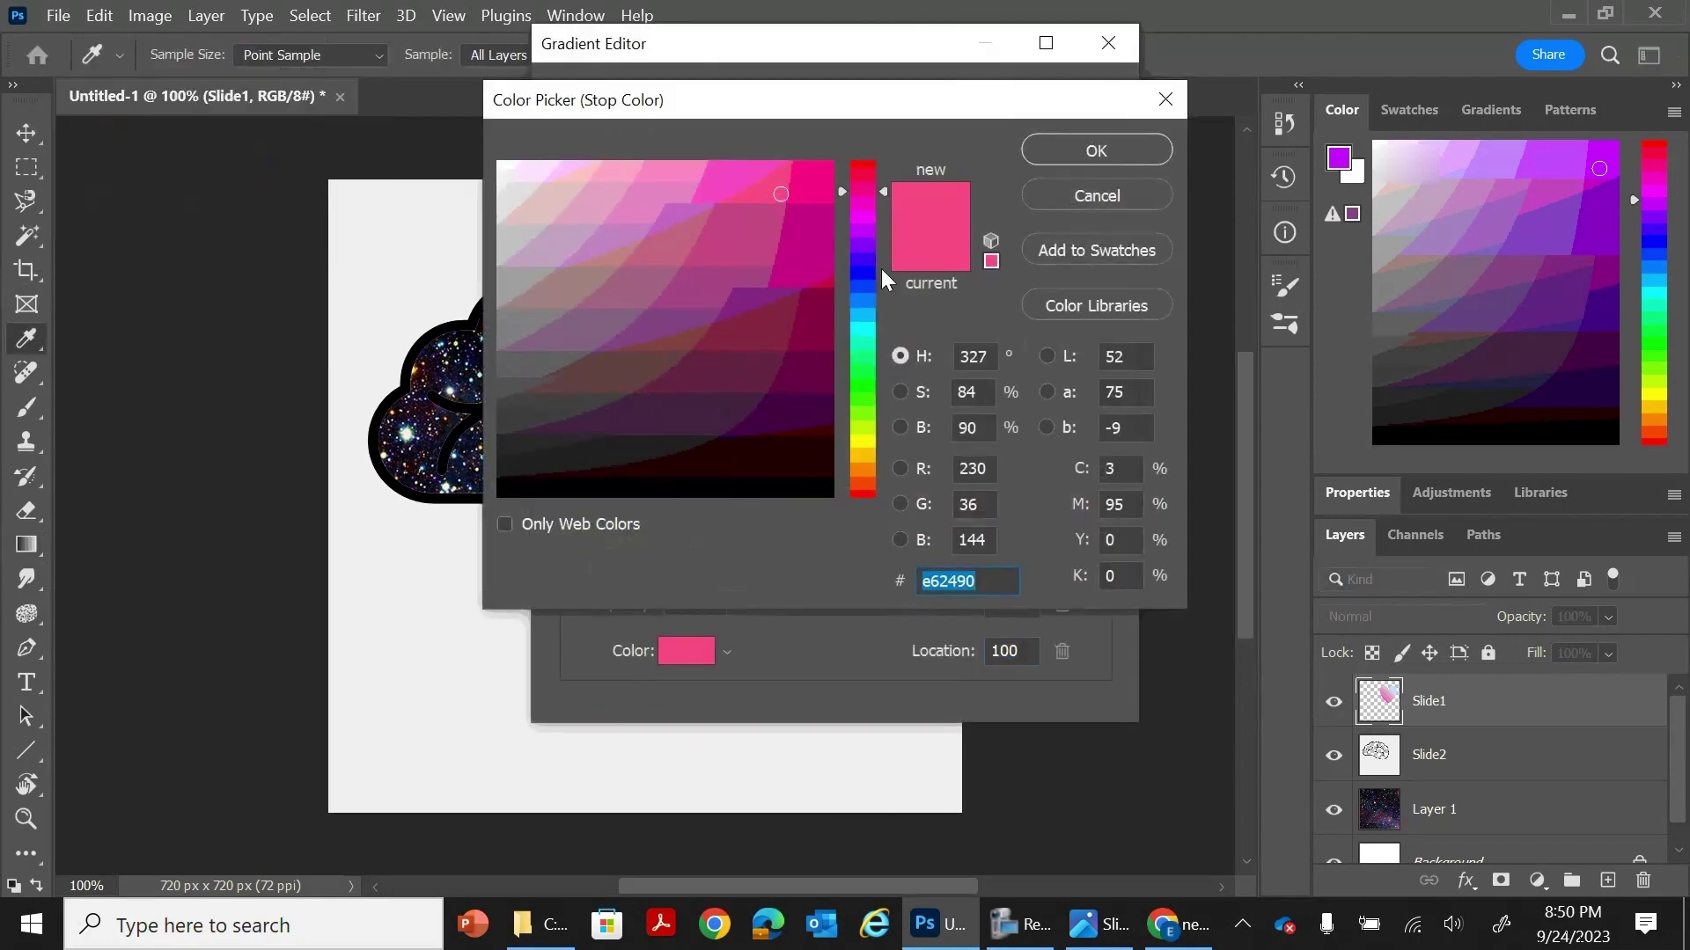
{"action": "left_click", "coordinate": [780, 194]}
{"action": "left_click", "coordinate": [1095, 150]}
{"action": "double_click", "coordinate": [577, 535]}
{"action": "left_click", "coordinate": [679, 290]}
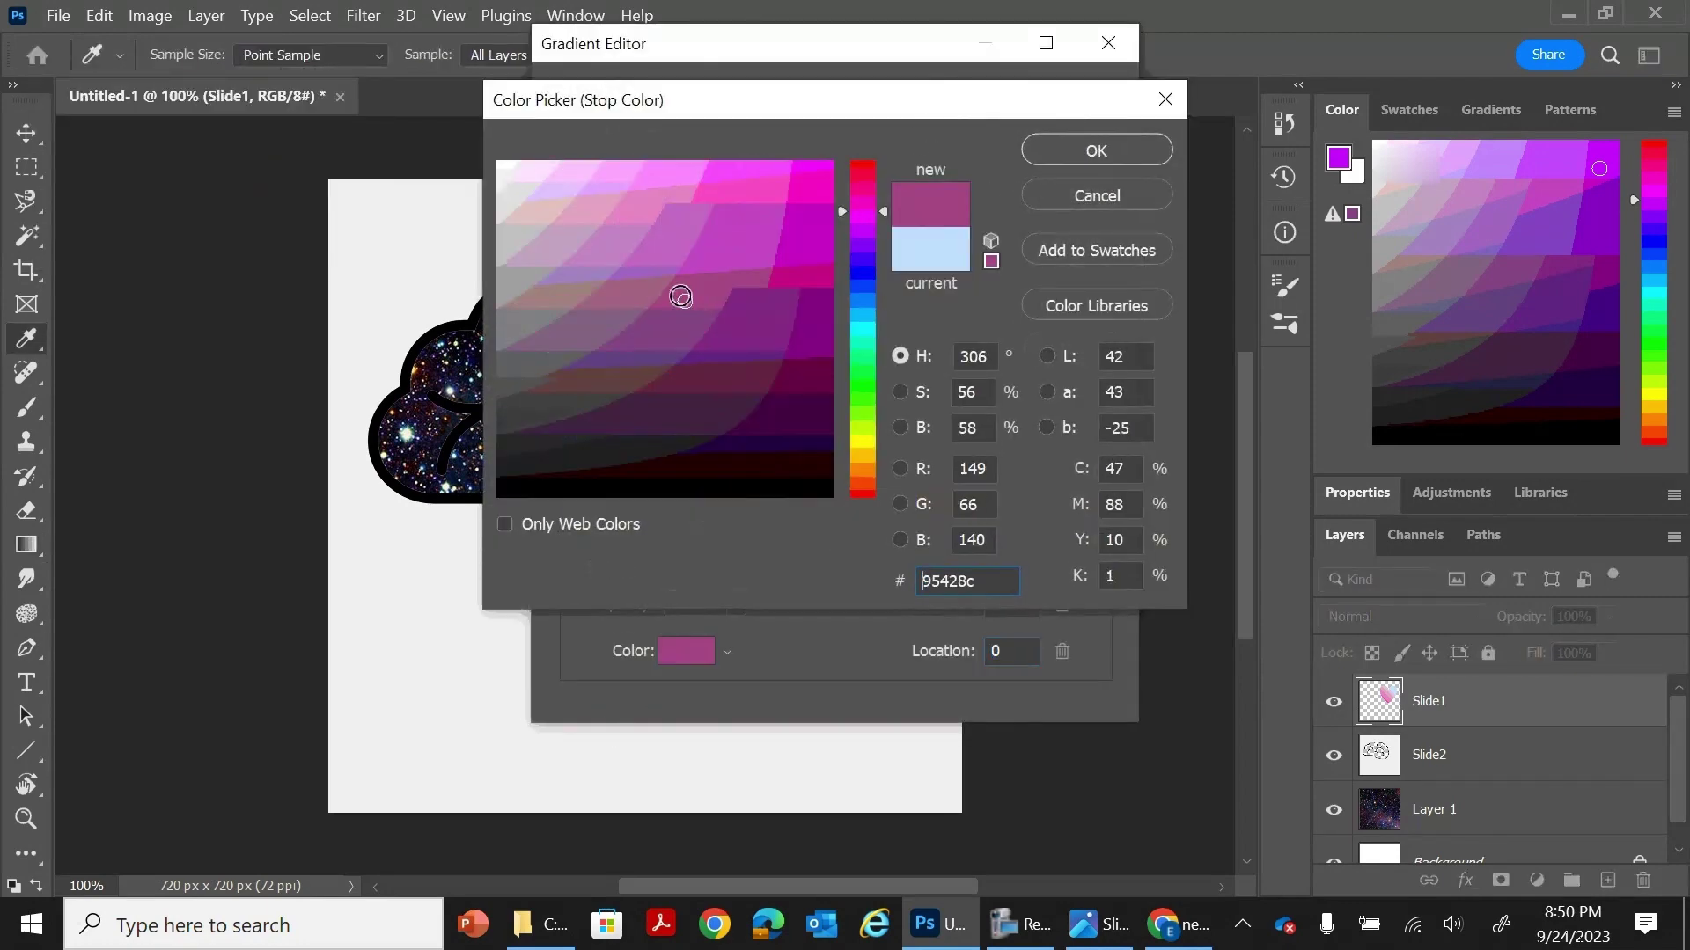
{"action": "left_click", "coordinate": [611, 273]}
{"action": "left_click", "coordinate": [862, 172]}
{"action": "left_click", "coordinate": [1096, 151]}
{"action": "left_click", "coordinate": [1091, 100]}
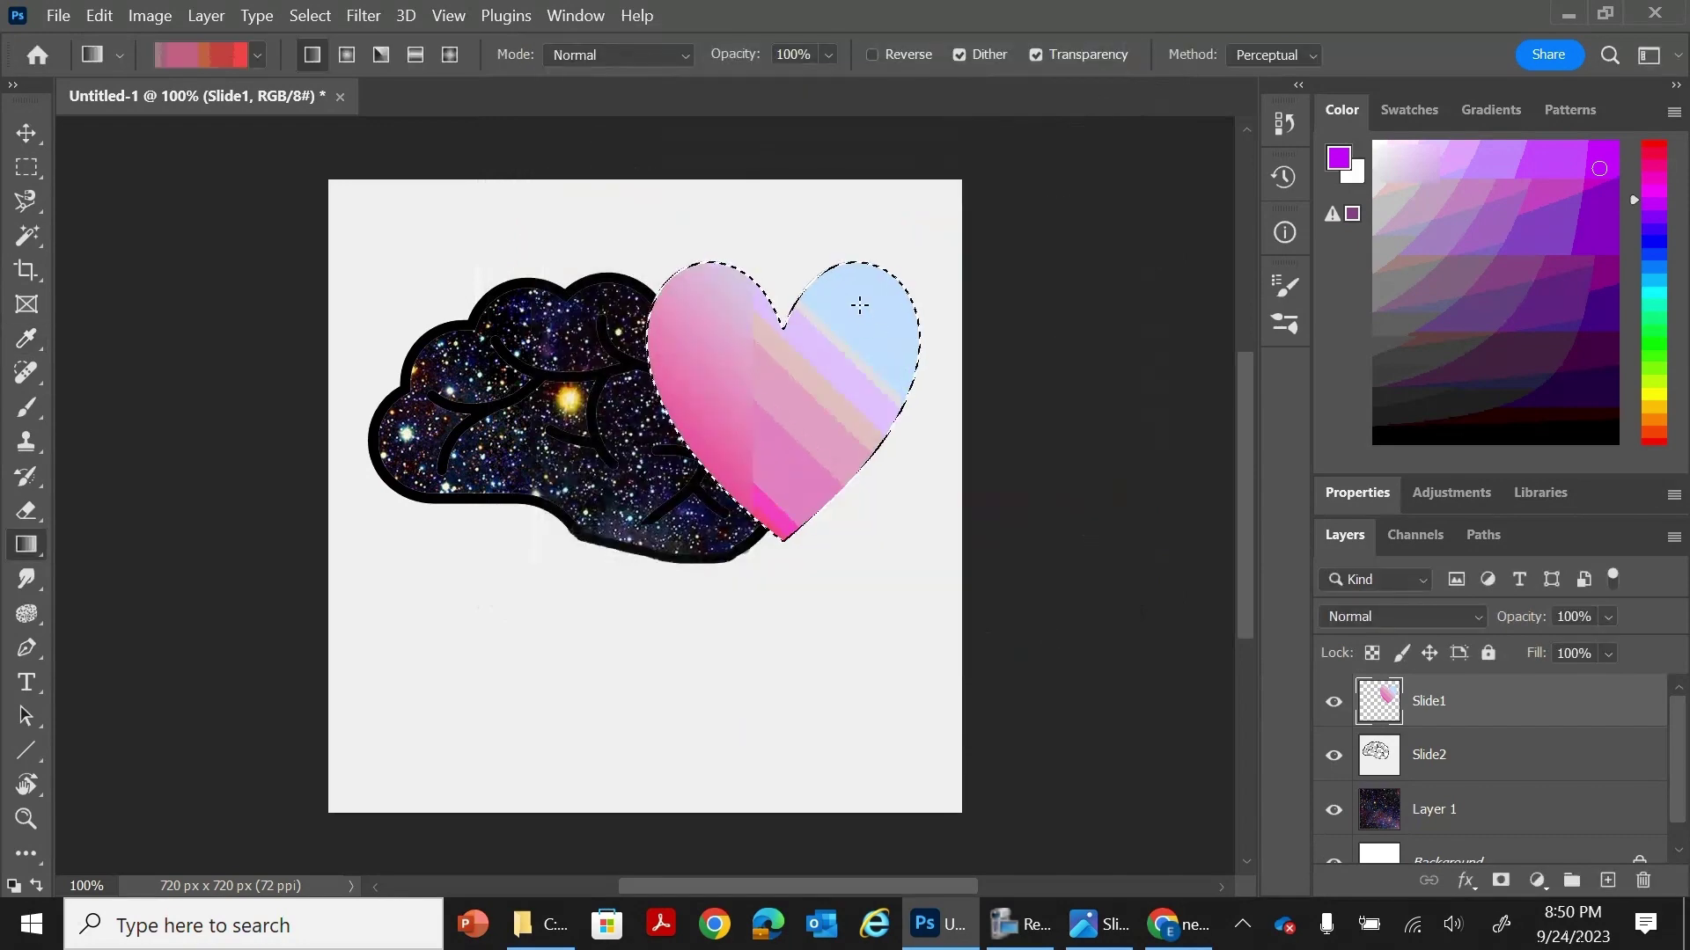
{"action": "left_click_drag", "start_coordinate": [859, 295], "coordinate": [583, 555]}
{"action": "key", "text": "ctrl+z"}
Step: Clear the selection around the heart
{"action": "left_click", "coordinate": [26, 167]}
{"action": "left_click", "coordinate": [370, 241]}
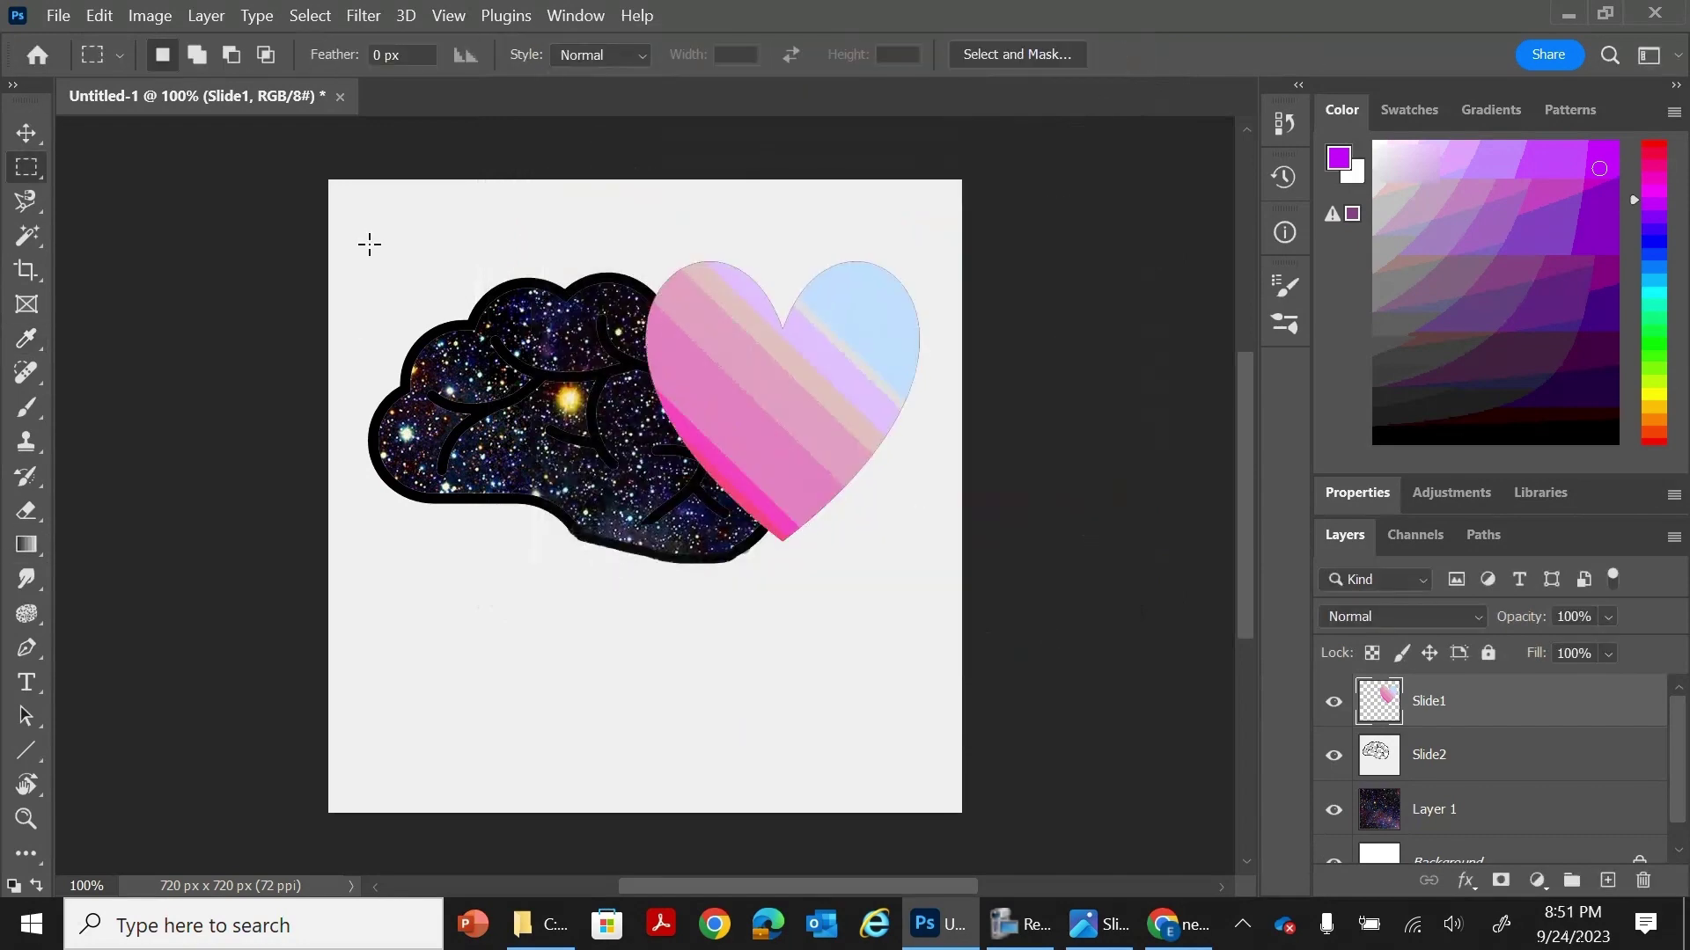
{"action": "left_click", "coordinate": [363, 16]}
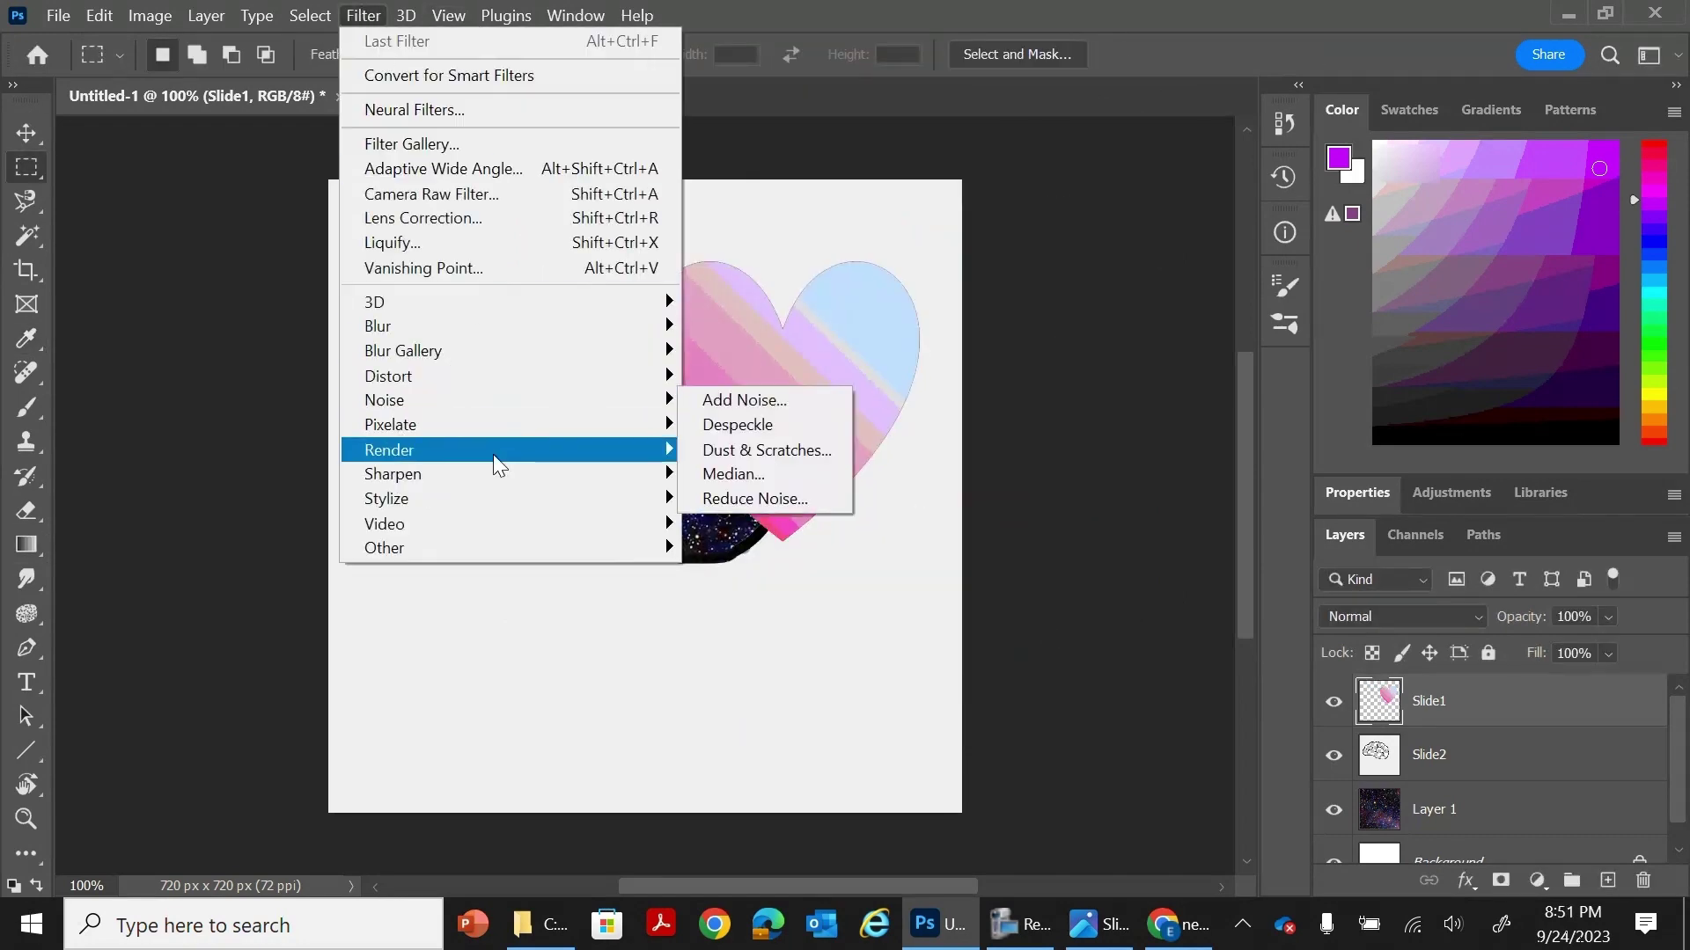
{"action": "left_click", "coordinate": [364, 16]}
{"action": "left_click", "coordinate": [1021, 924]}
Step: Try a Multiply drop shadow on the heart with 14% opacity, an 8° angle and a 23 px distance, and discard it
{"action": "left_click", "coordinate": [206, 16]}
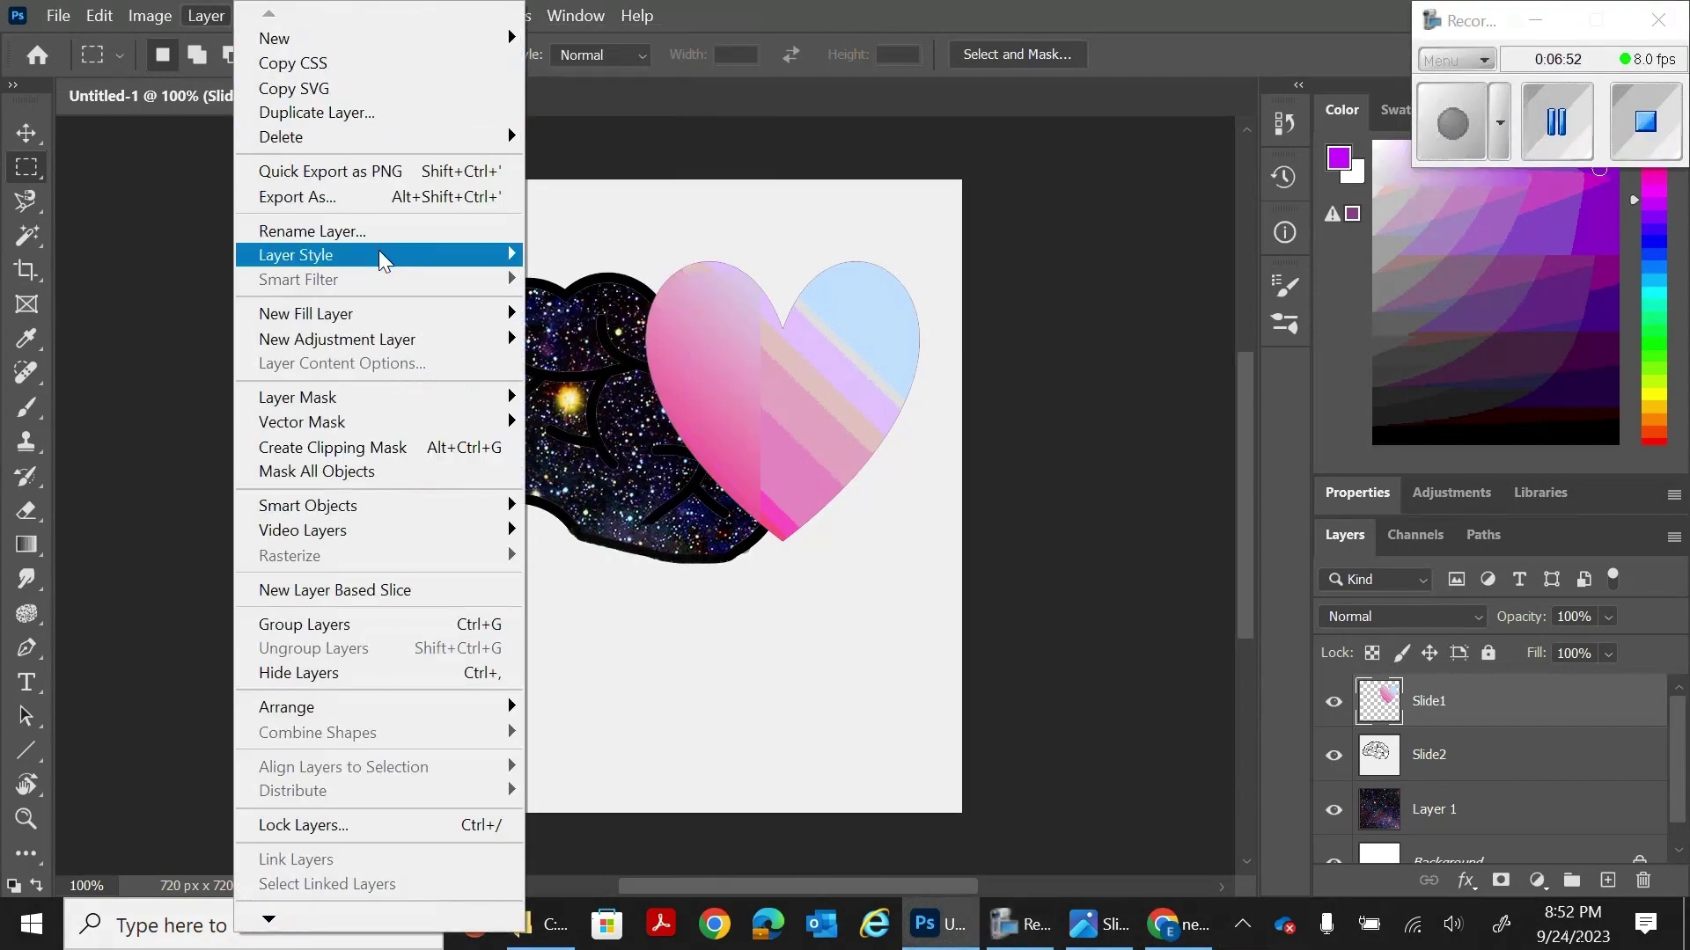
{"action": "mouse_move", "coordinate": [299, 254]}
{"action": "left_click", "coordinate": [620, 510]}
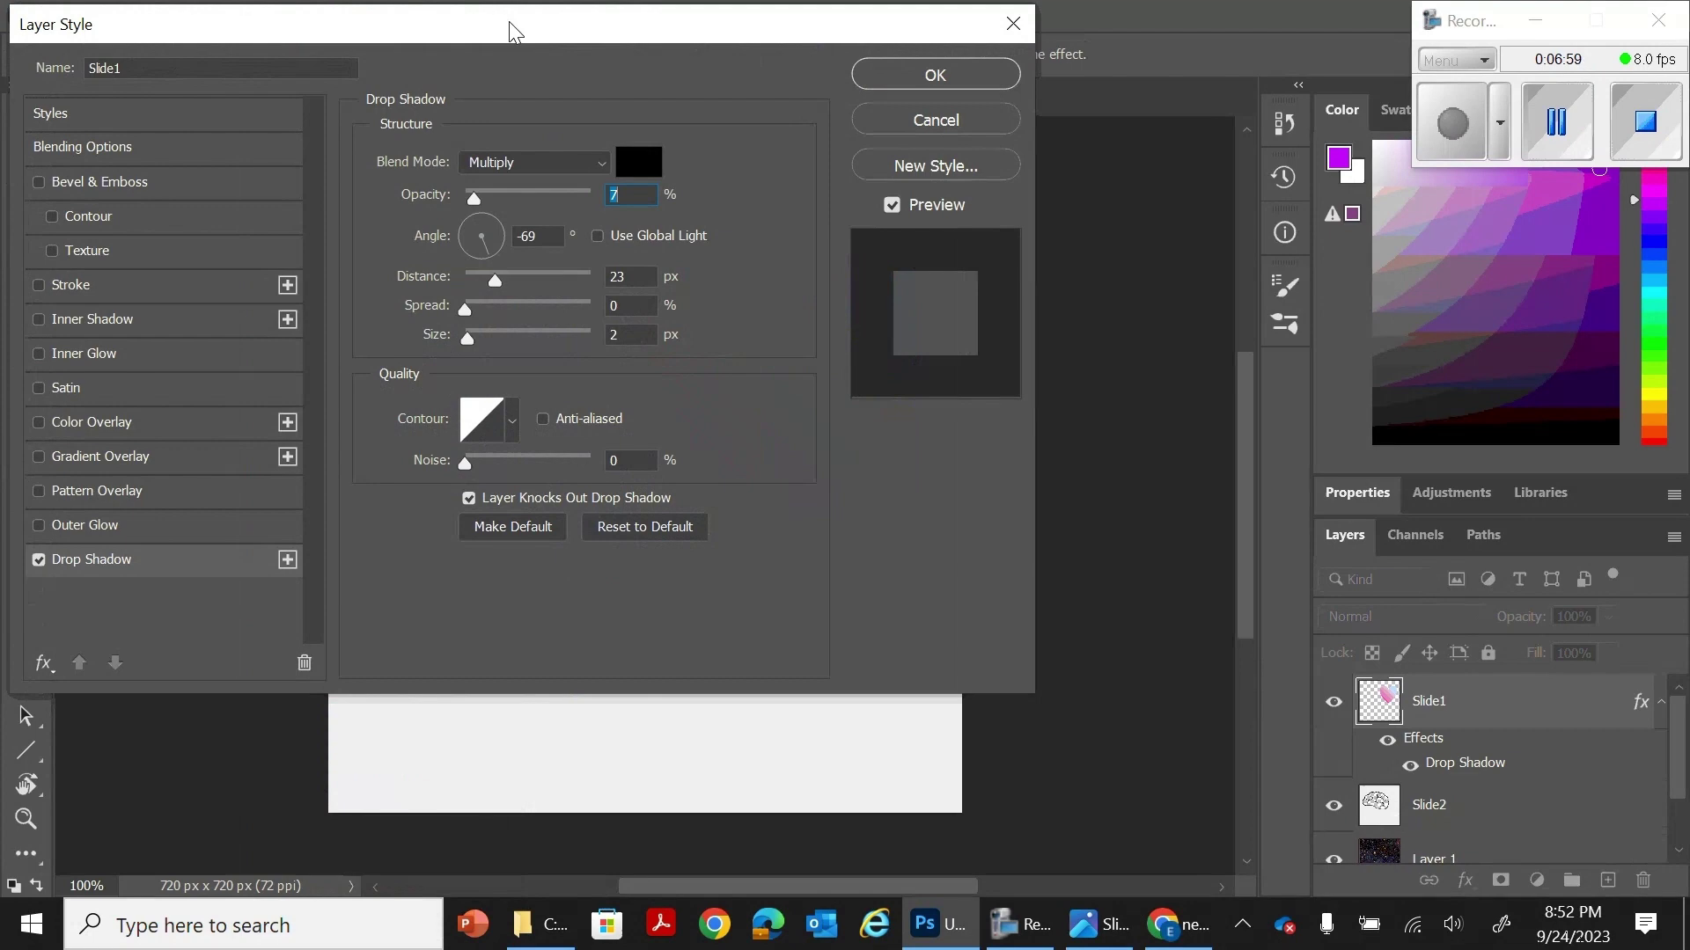
{"action": "left_click_drag", "start_coordinate": [508, 21], "coordinate": [1424, 60]}
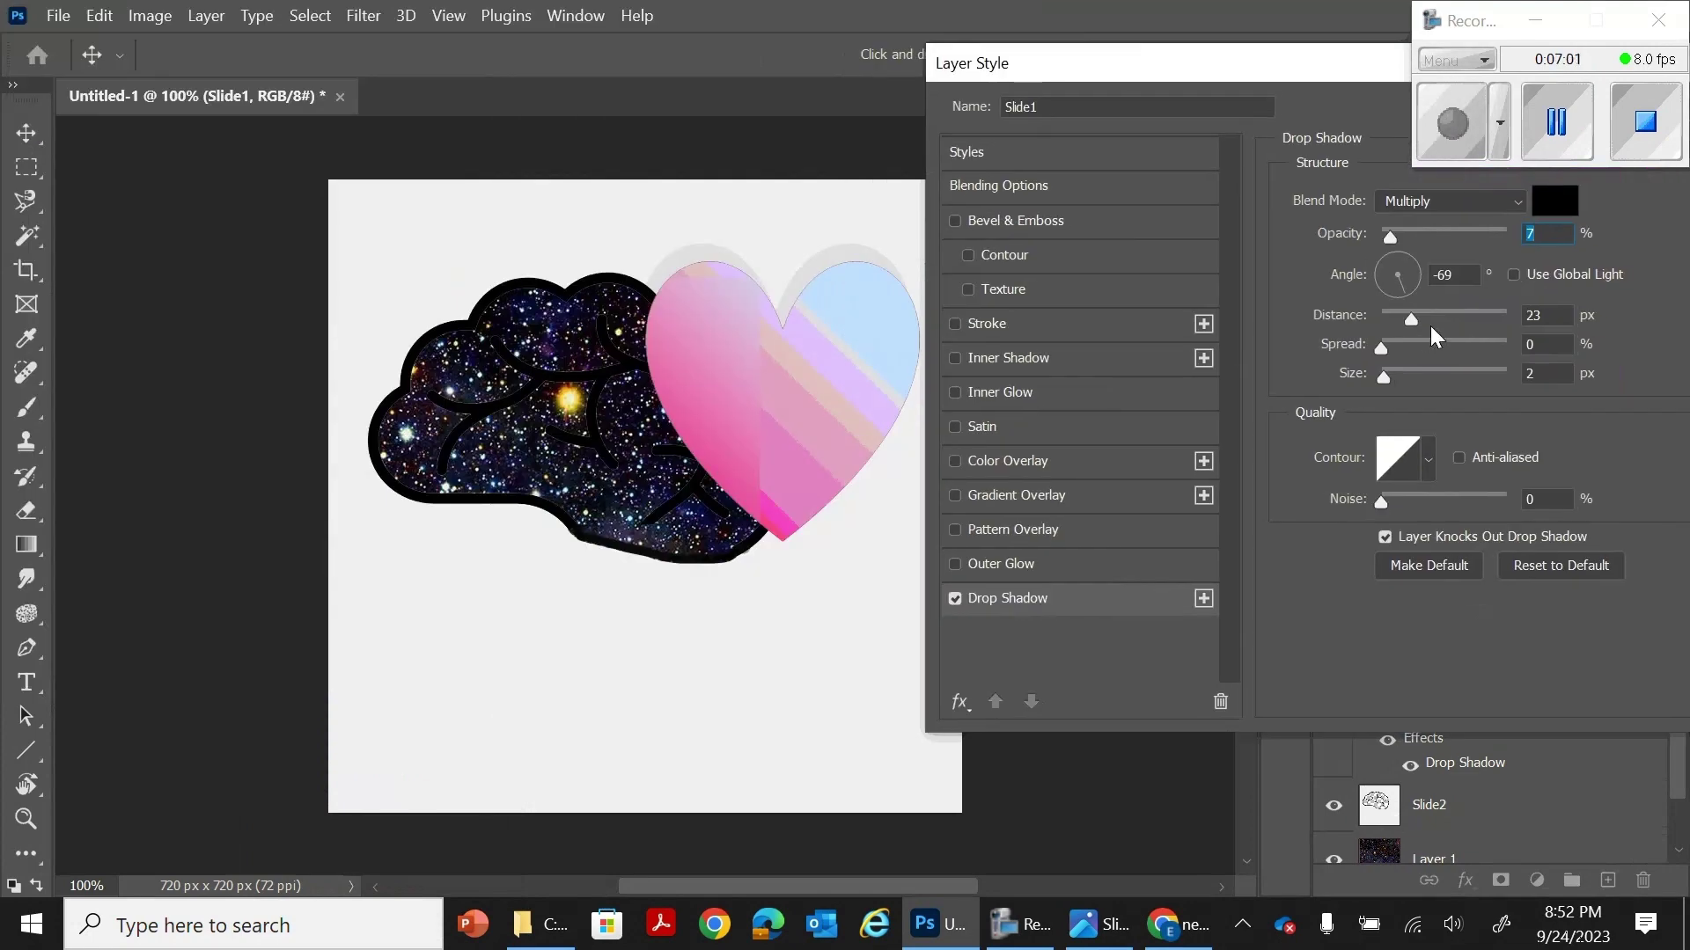
{"action": "left_click", "coordinate": [1387, 293]}
{"action": "left_click", "coordinate": [1414, 265]}
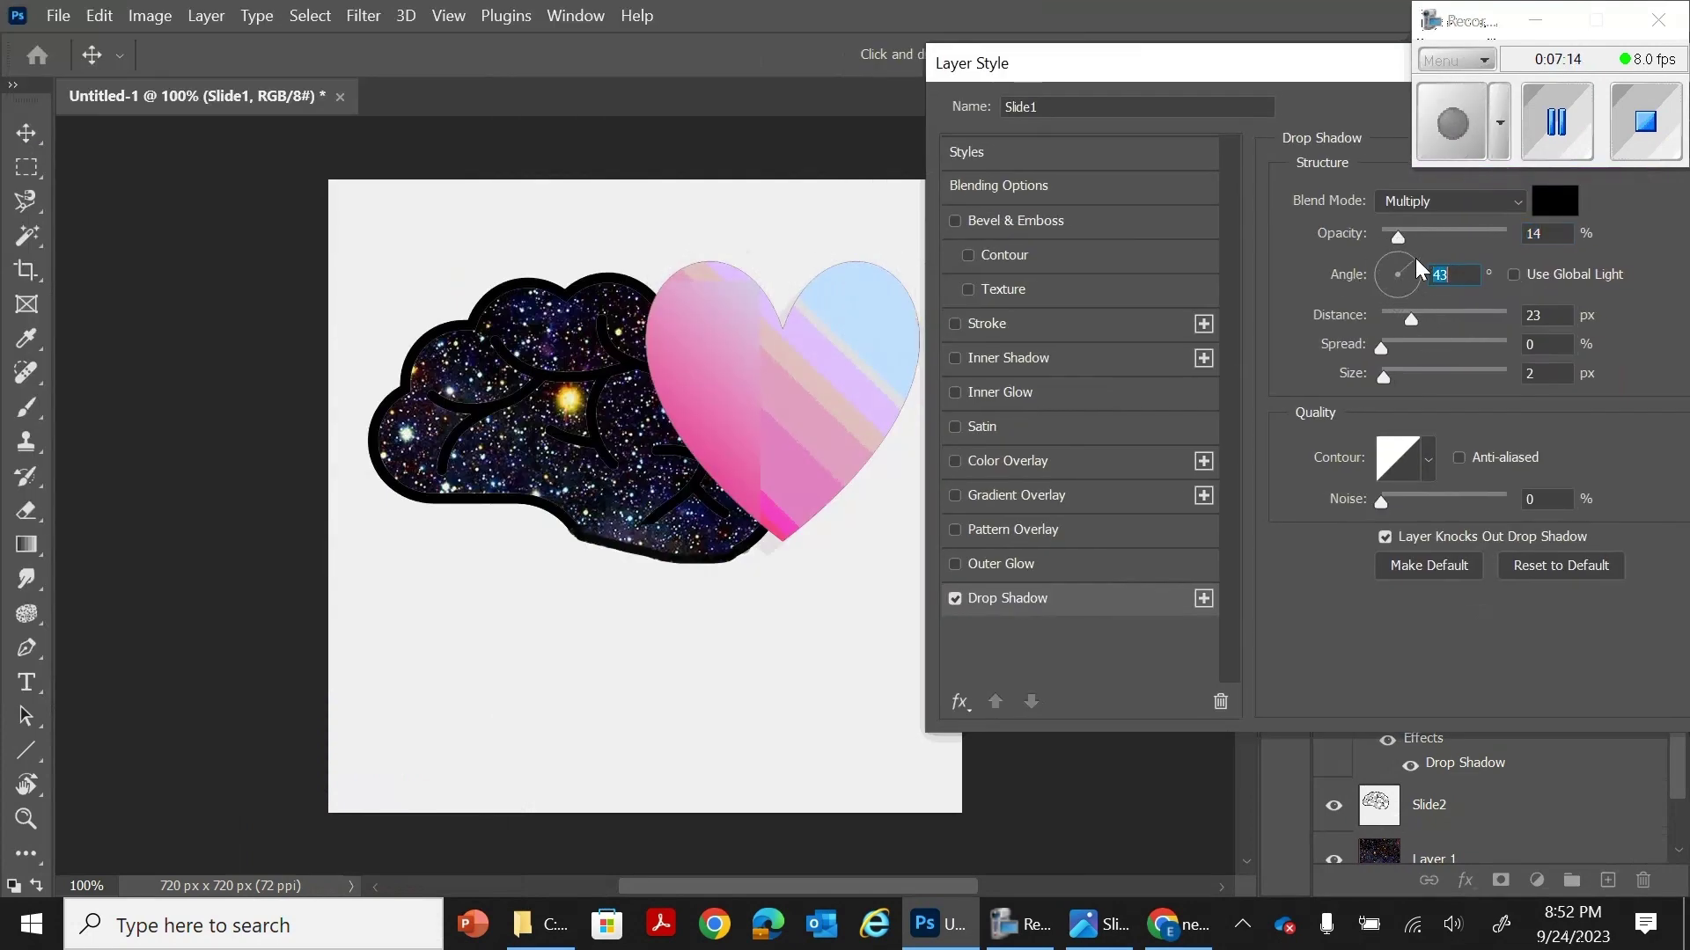
{"action": "left_click_drag", "start_coordinate": [1415, 266], "coordinate": [1418, 272]}
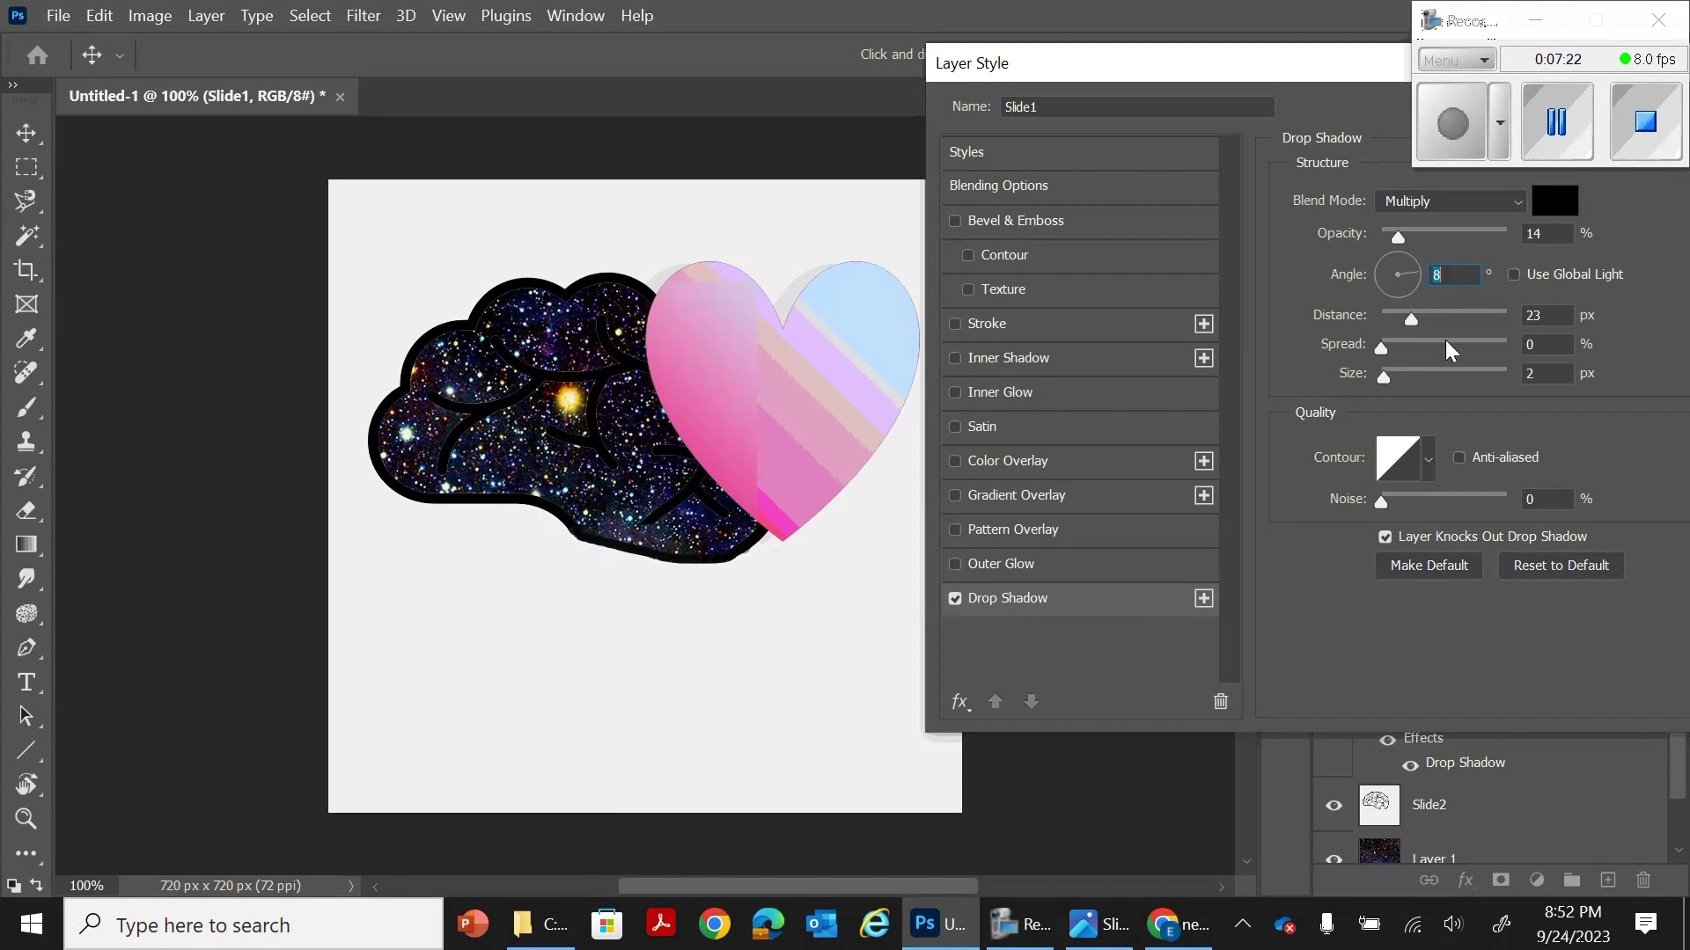
{"action": "left_click_drag", "start_coordinate": [1305, 60], "coordinate": [592, 103]}
{"action": "left_click", "coordinate": [1218, 106]}
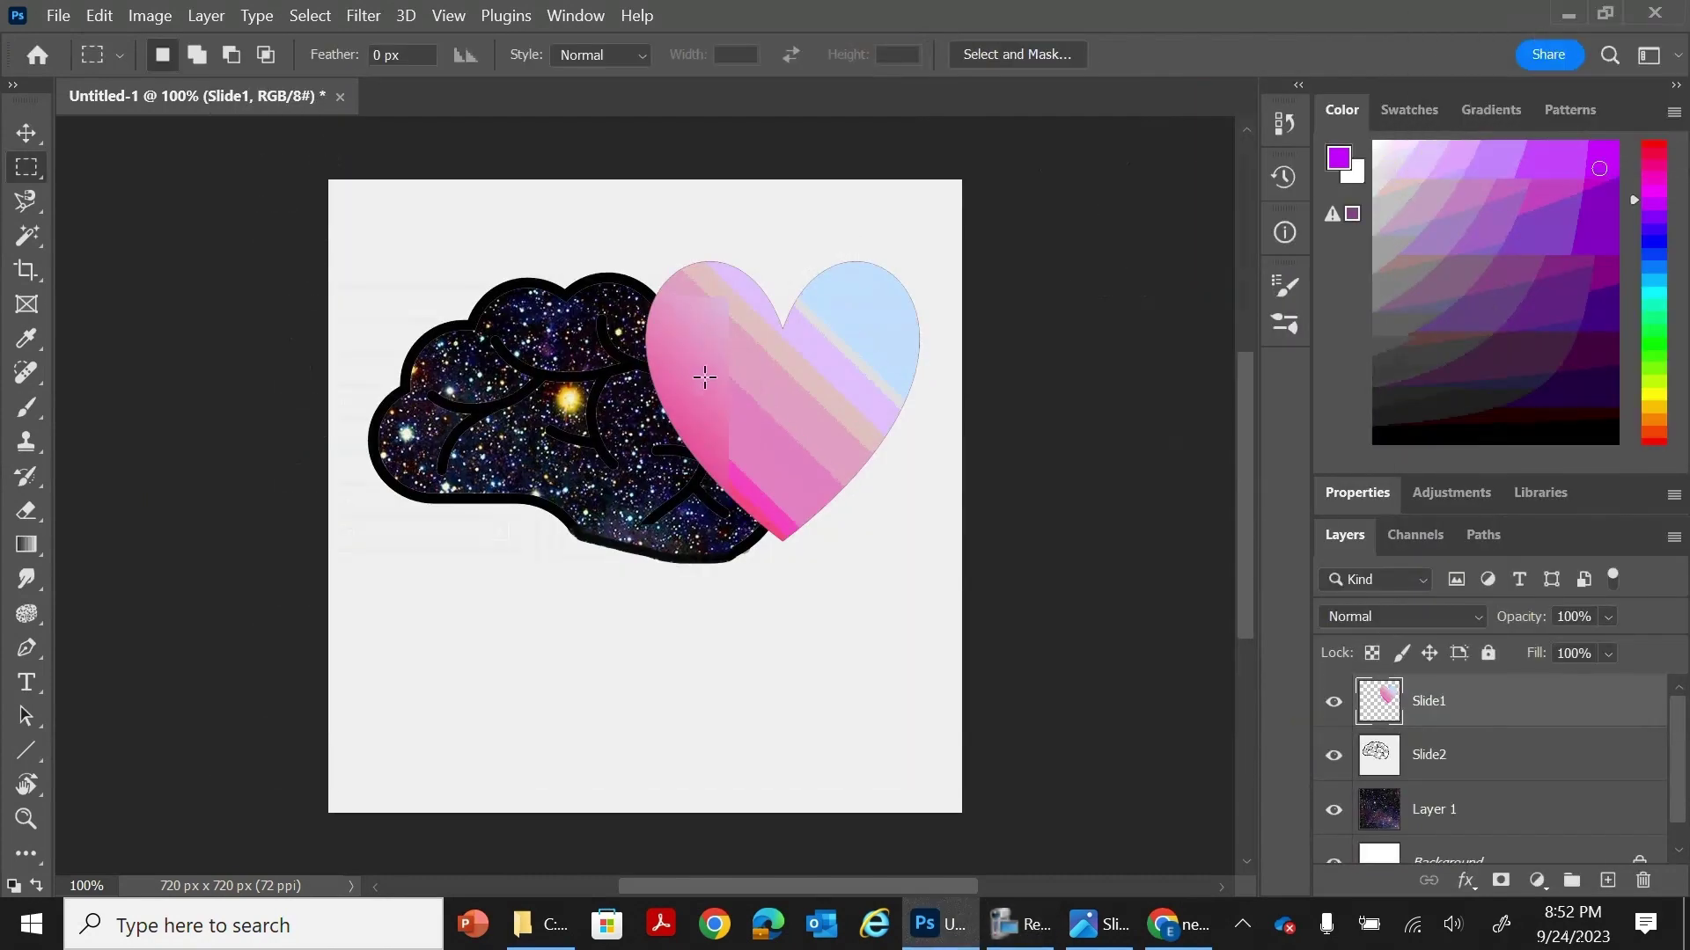
Step: Move the heart slightly up and to the right over the brain's upper-right part
{"action": "left_click", "coordinate": [25, 133]}
{"action": "left_click_drag", "start_coordinate": [756, 387], "coordinate": [780, 371]}
{"action": "left_click", "coordinate": [572, 437]}
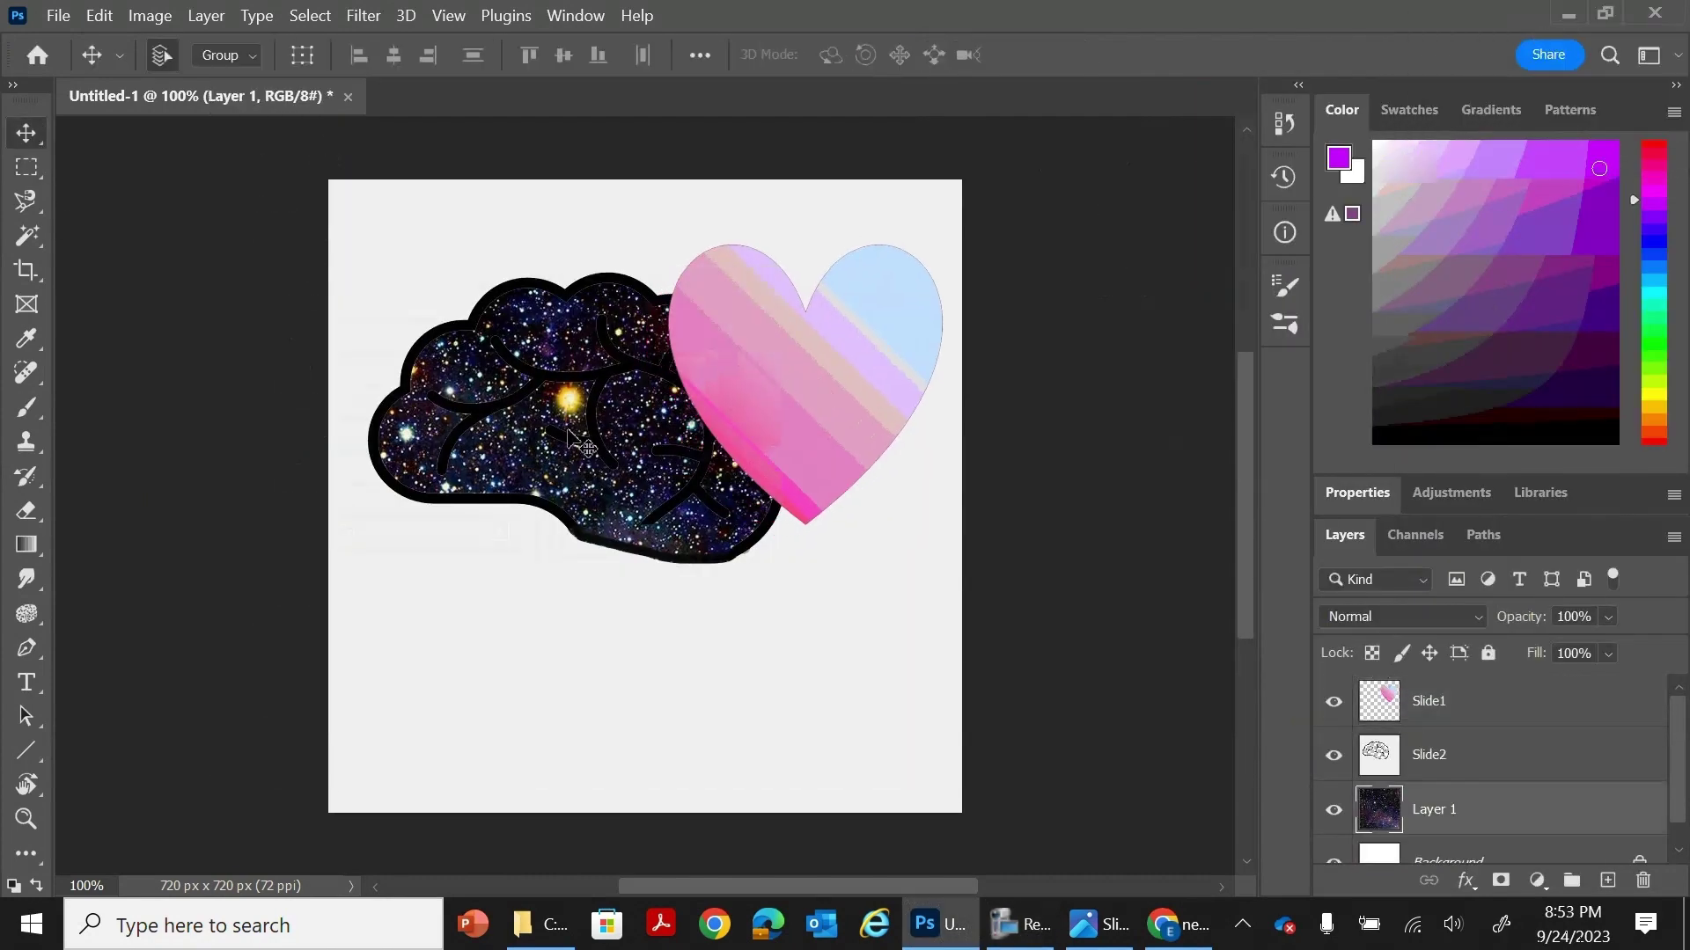
Step: Enlarge the Slide2 brain outline proportionally to about 121.5% and reposition it so the brain reaches further under the heart
{"action": "left_click", "coordinate": [1521, 771]}
{"action": "key", "text": "ctrl+t"}
{"action": "left_click_drag", "start_coordinate": [1072, 808], "coordinate": [1206, 830]}
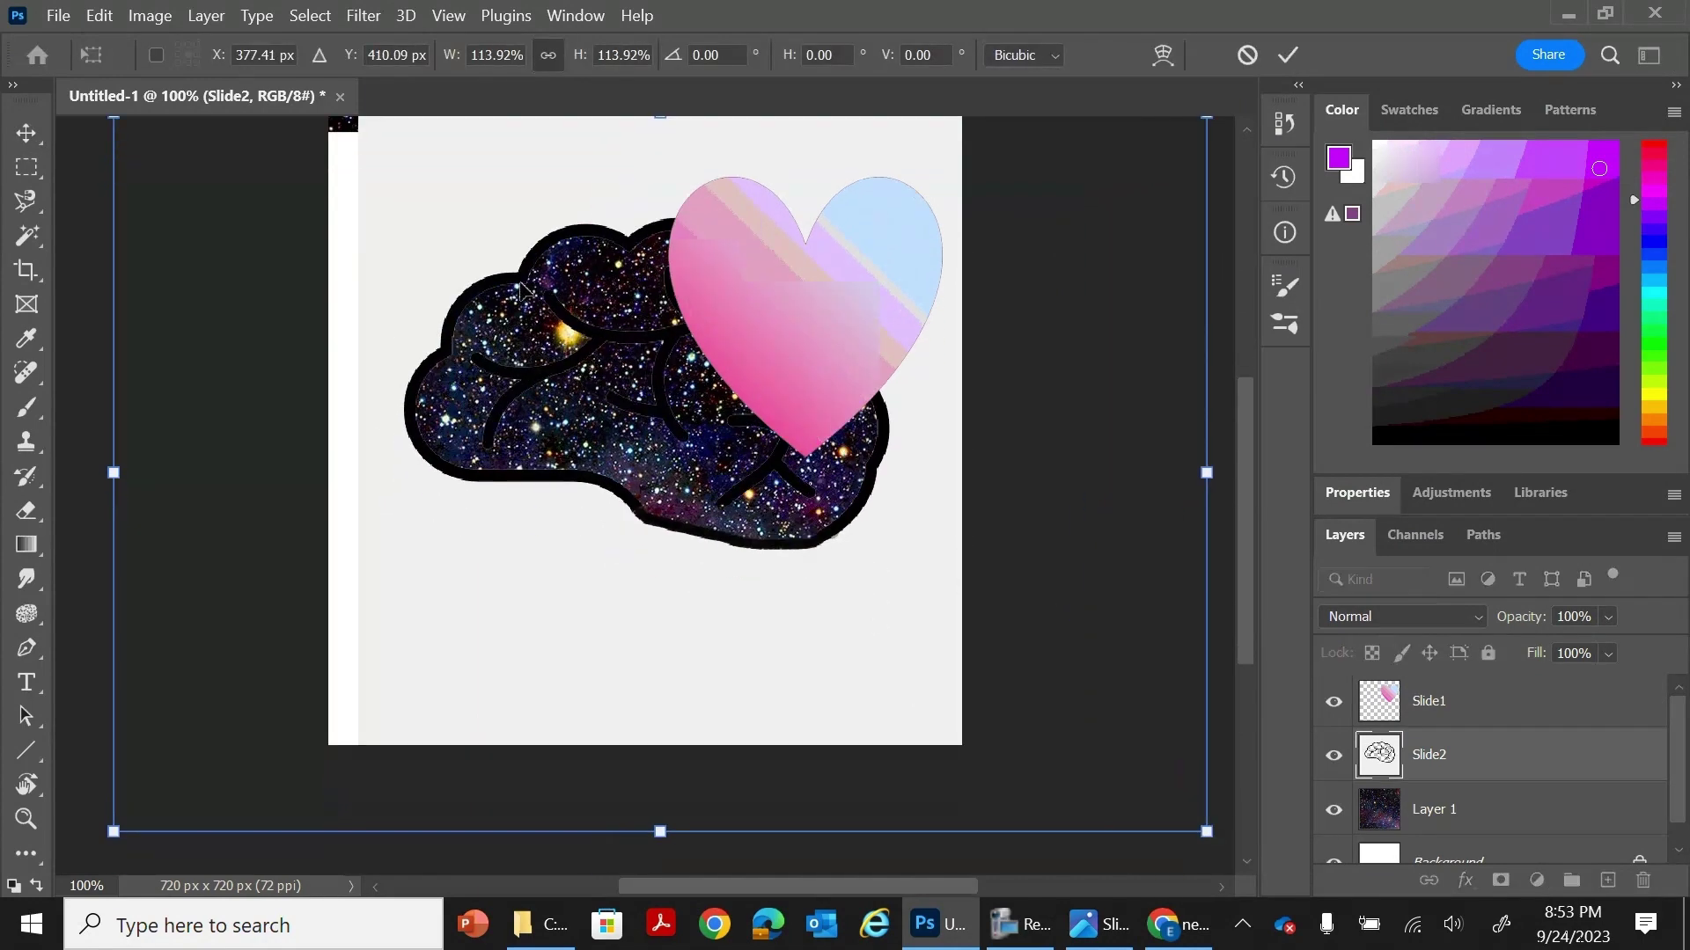
{"action": "left_click_drag", "start_coordinate": [107, 190], "coordinate": [100, 193]}
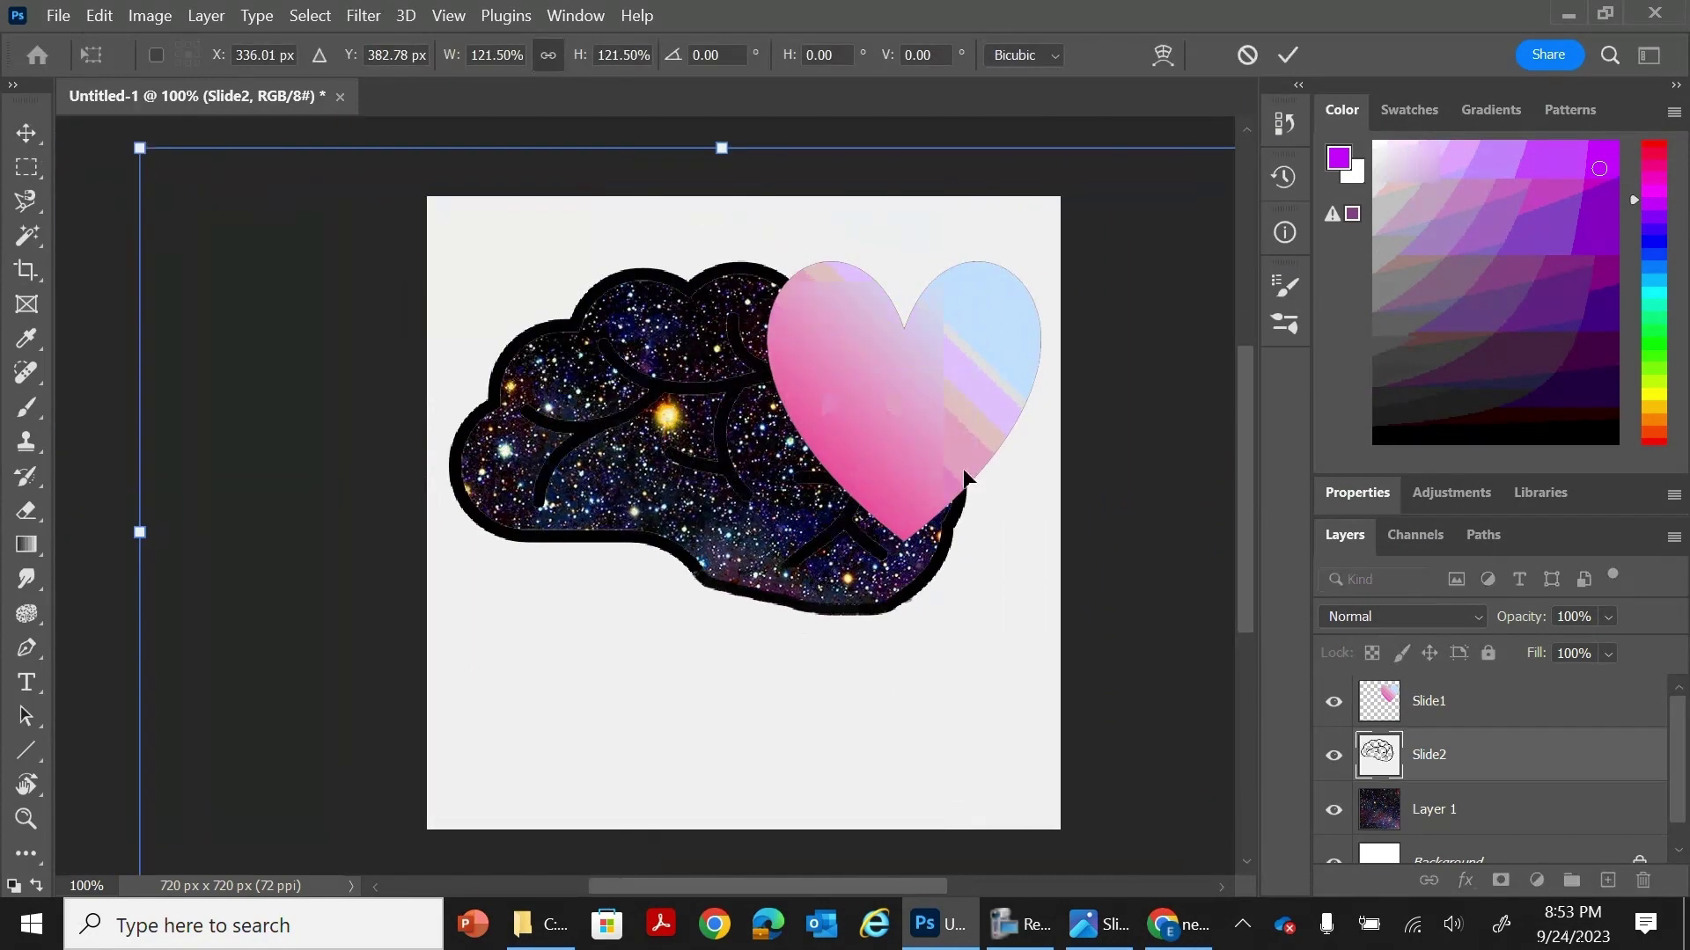
Step: Select the brain's black inner fold lines with the Magic Wand, fill them with pale pink, and clear the selection
{"action": "left_click", "coordinate": [25, 236]}
{"action": "left_click", "coordinate": [649, 389]}
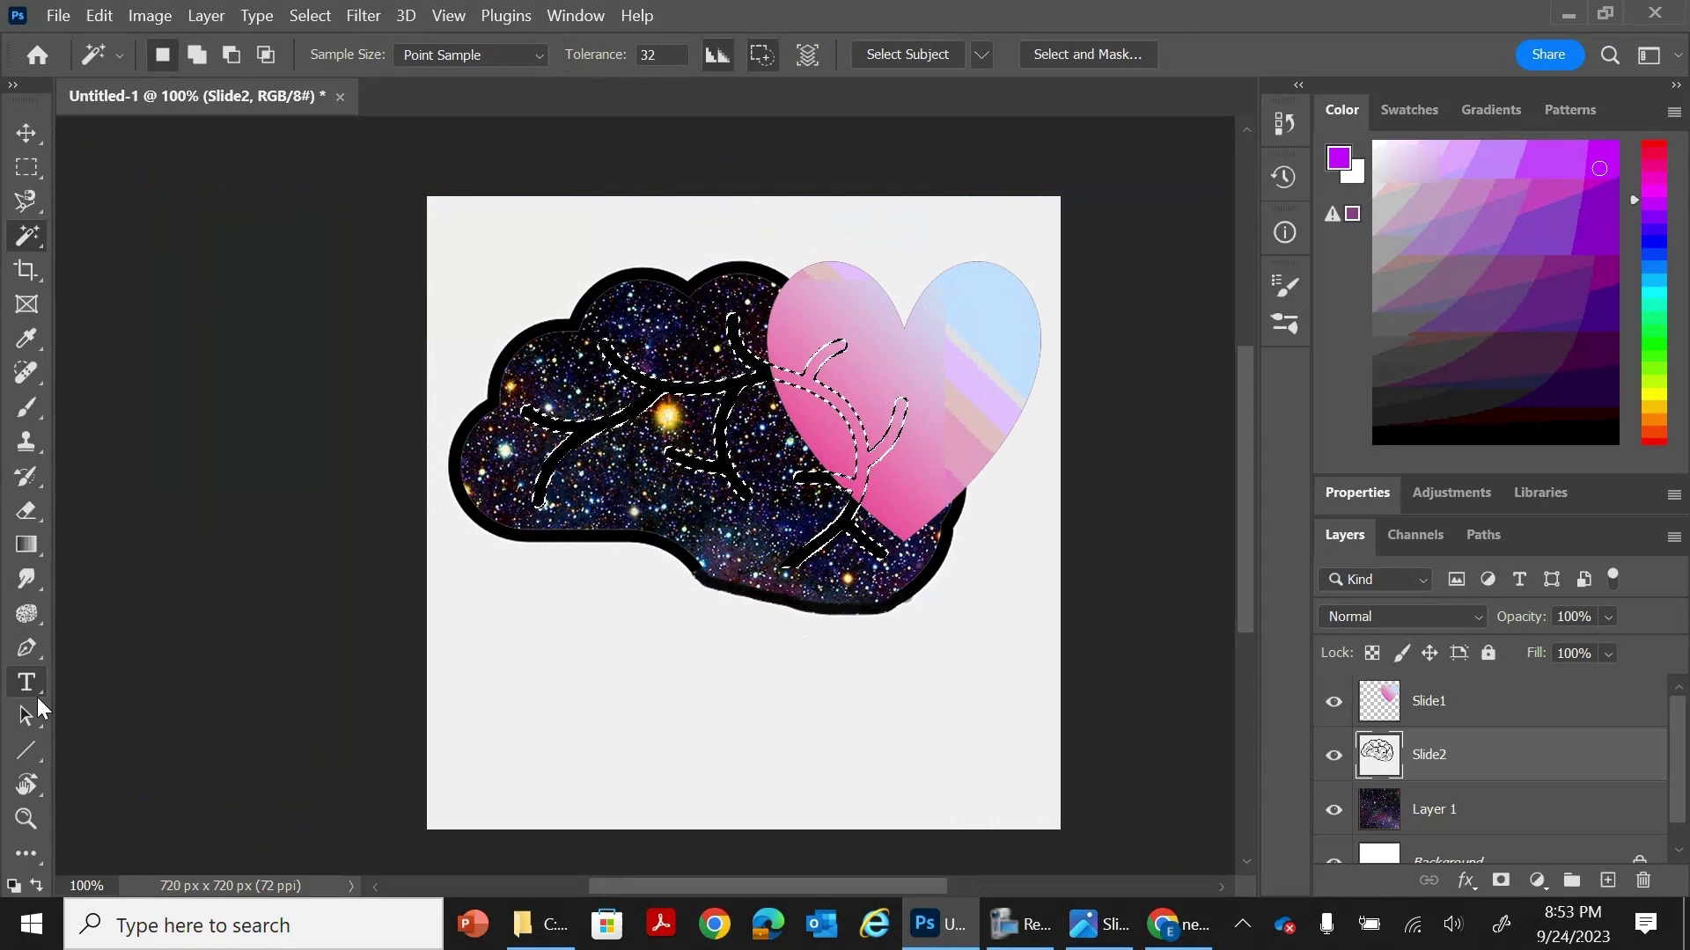
{"action": "left_click", "coordinate": [26, 544]}
{"action": "left_click", "coordinate": [141, 567]}
{"action": "left_click", "coordinate": [1388, 182]}
{"action": "left_click", "coordinate": [572, 436]}
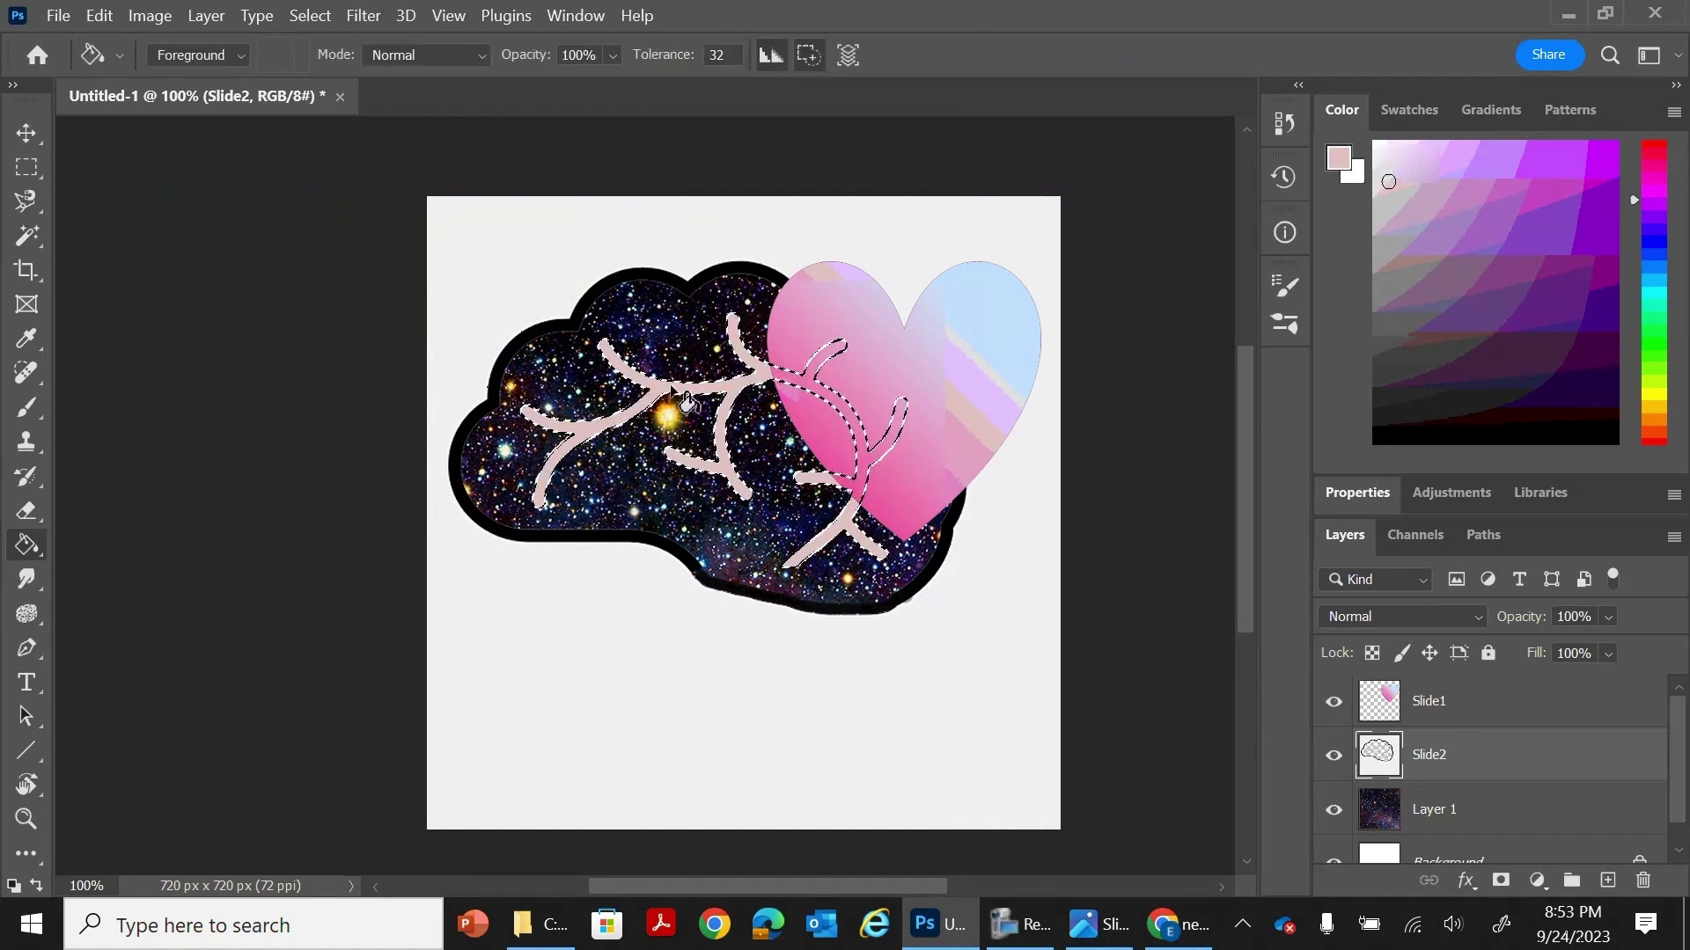
{"action": "key", "text": "w"}
{"action": "key", "text": "ctrl+d"}
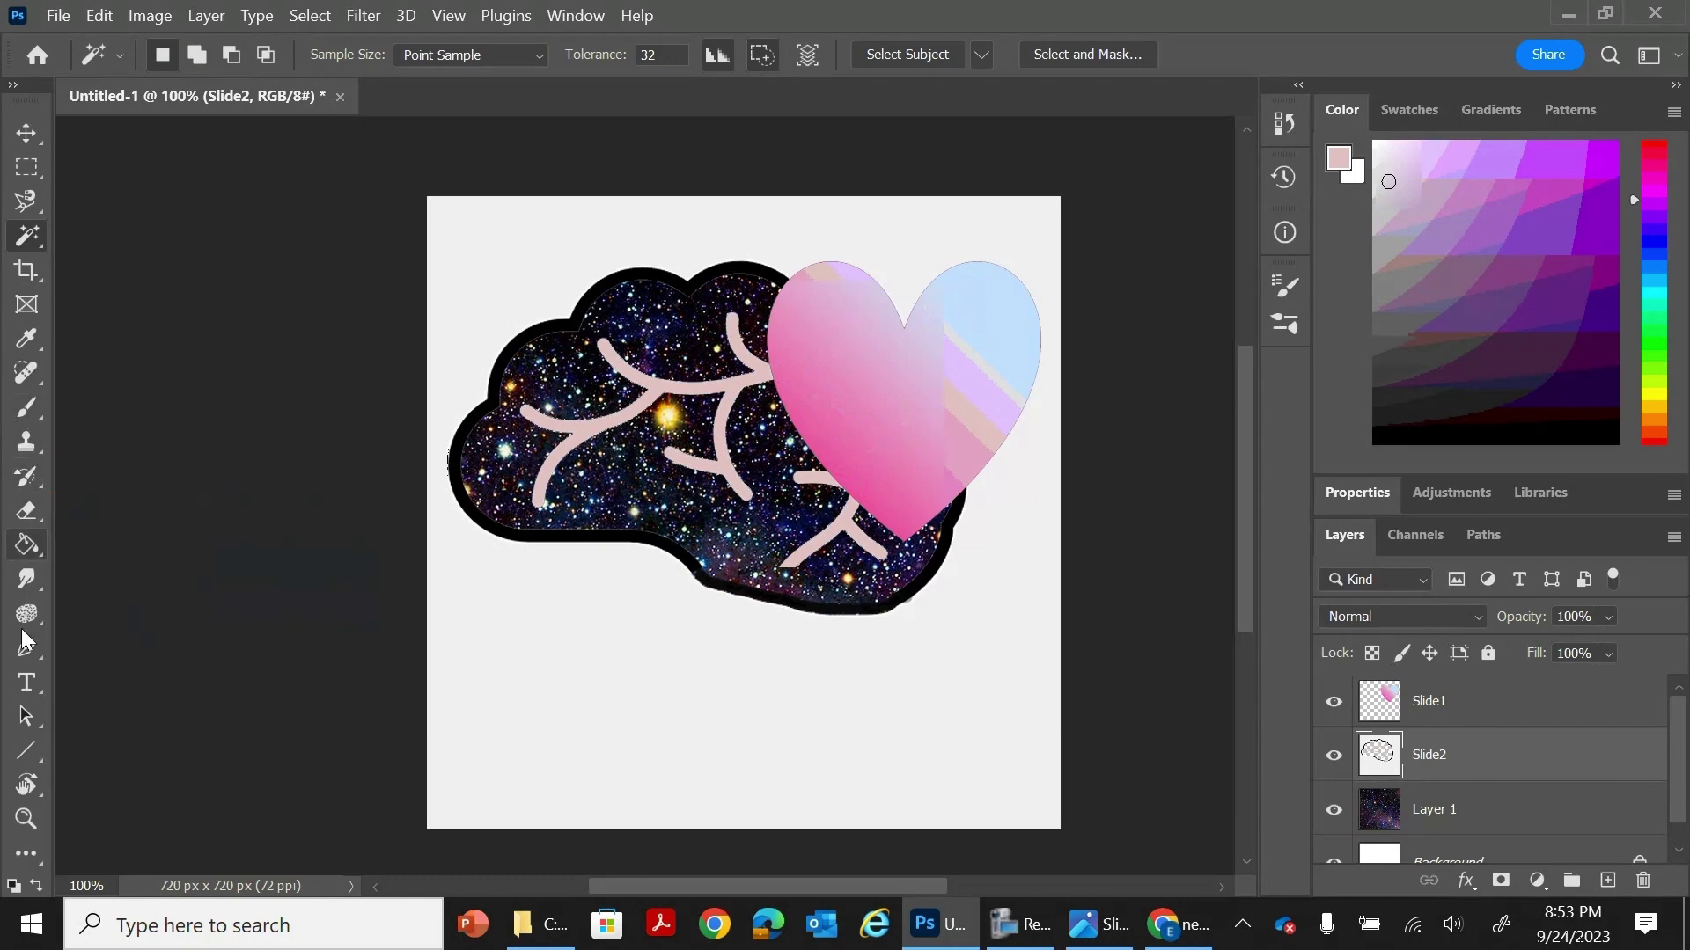
{"action": "left_click", "coordinate": [26, 749]}
{"action": "left_click", "coordinate": [132, 797]}
{"action": "left_click", "coordinate": [24, 176]}
{"action": "left_click", "coordinate": [37, 198]}
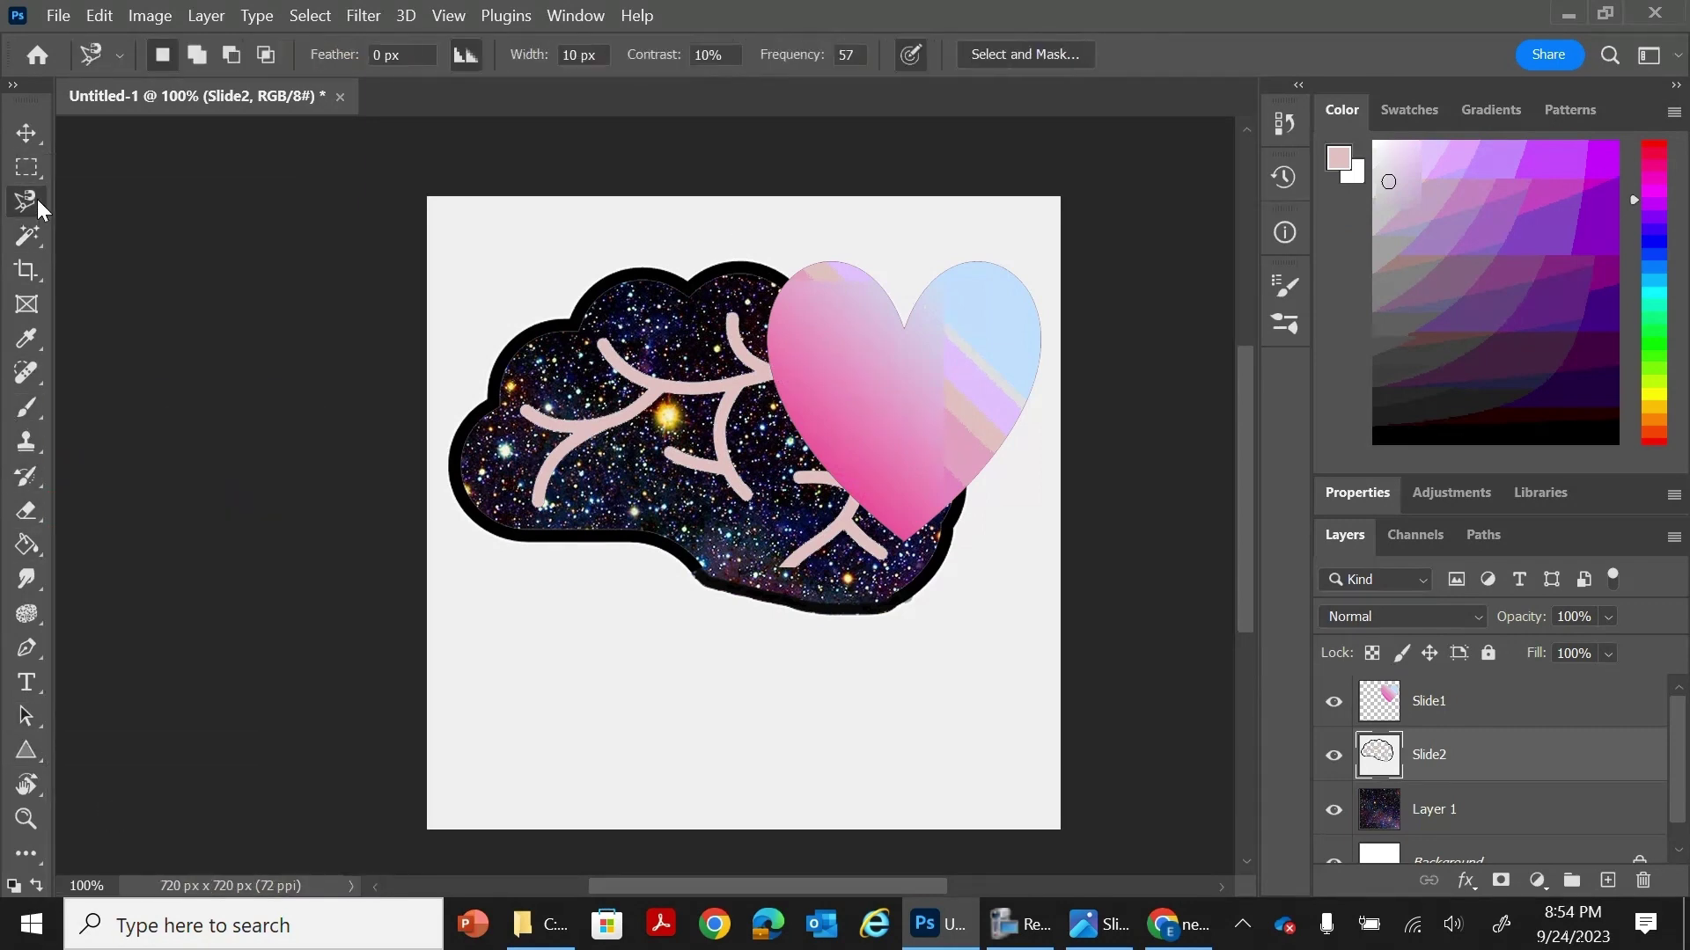
{"action": "left_click", "coordinate": [38, 170]}
{"action": "left_click", "coordinate": [26, 239]}
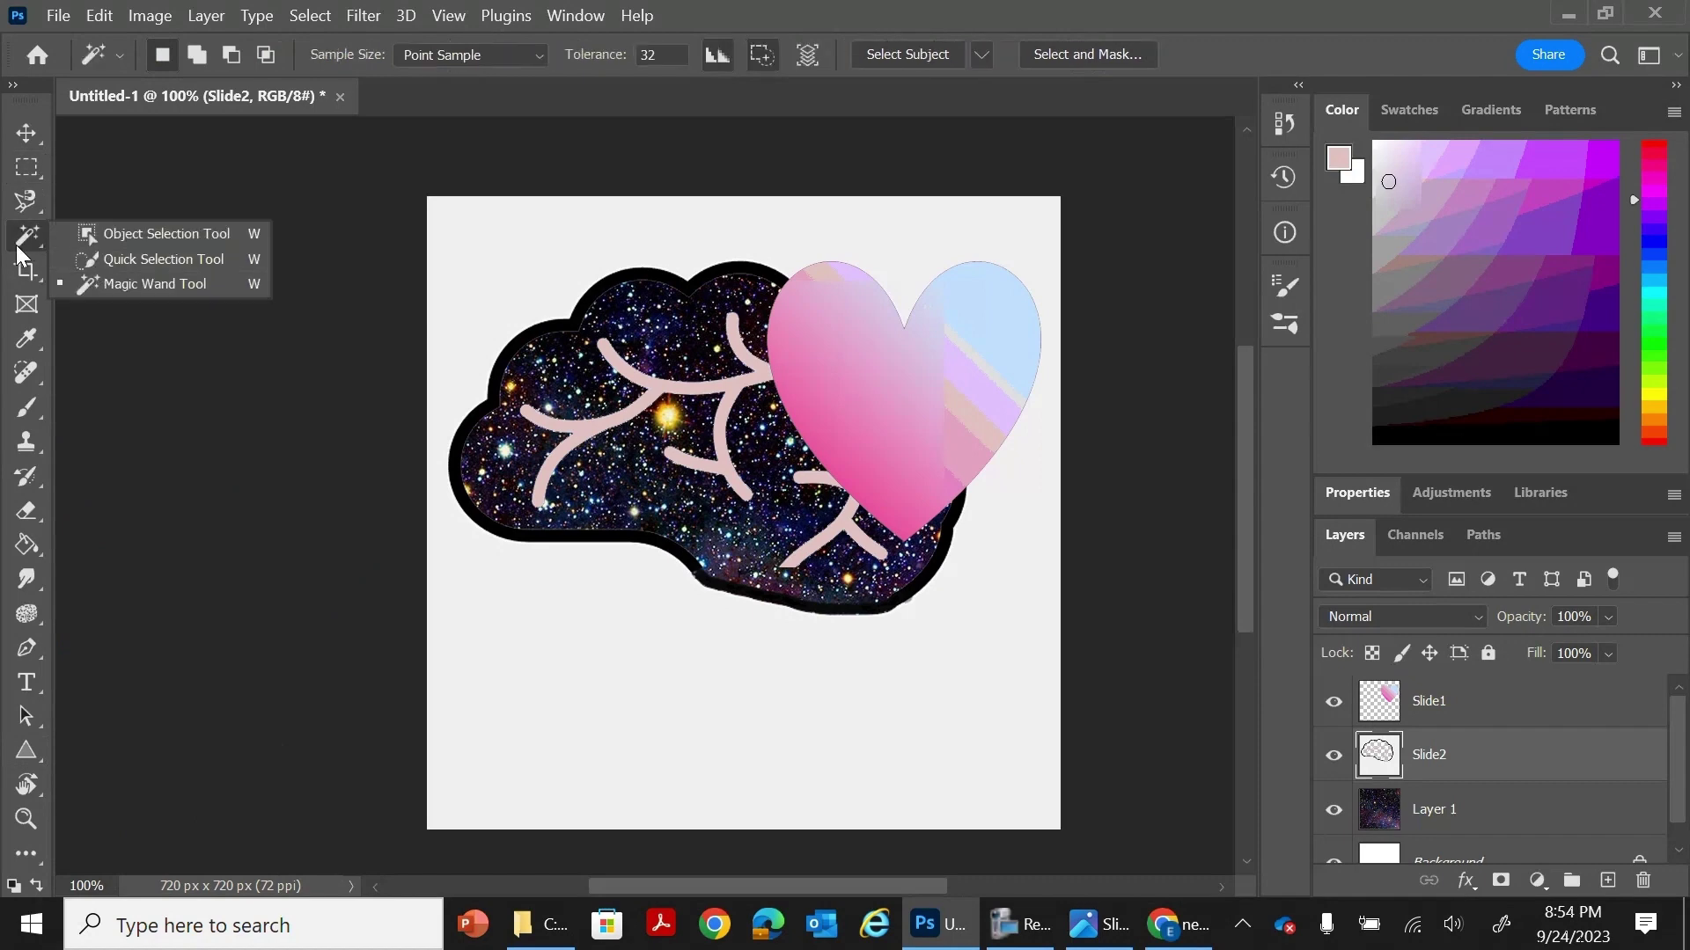
Step: Select a narrow wedge from the bright star to the heart's left edge on the Slide2 layer and fill it with orange-red
{"action": "left_click_drag", "start_coordinate": [26, 201], "coordinate": [27, 201]}
{"action": "left_click", "coordinate": [107, 227]}
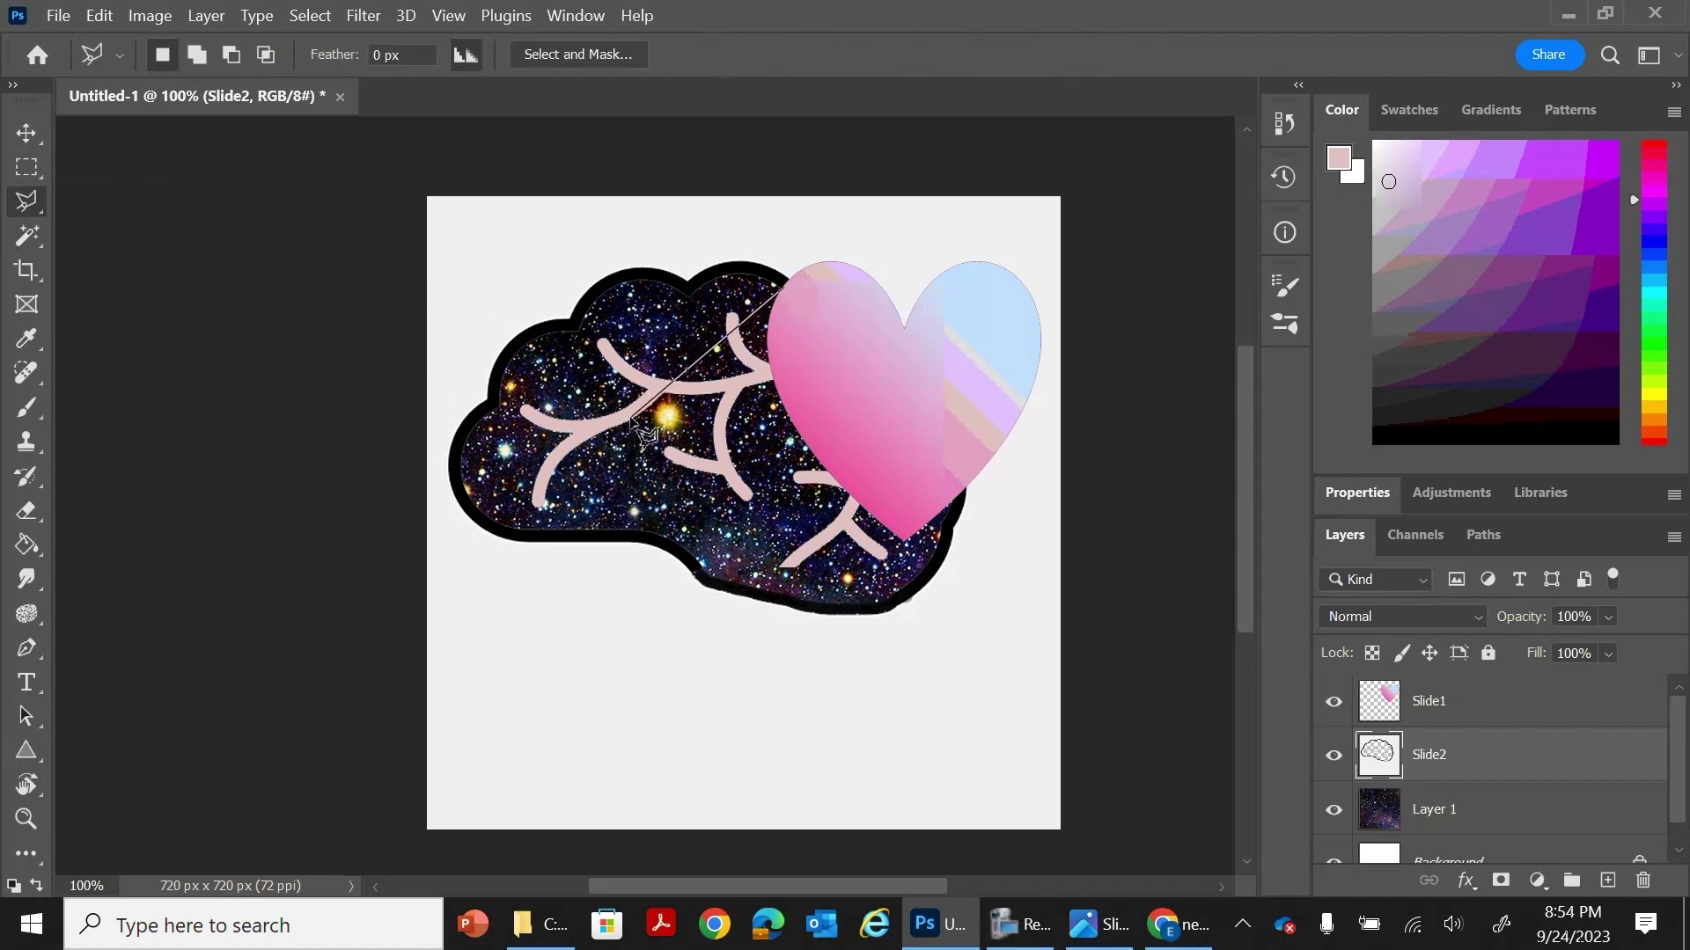
{"action": "left_click", "coordinate": [783, 290]}
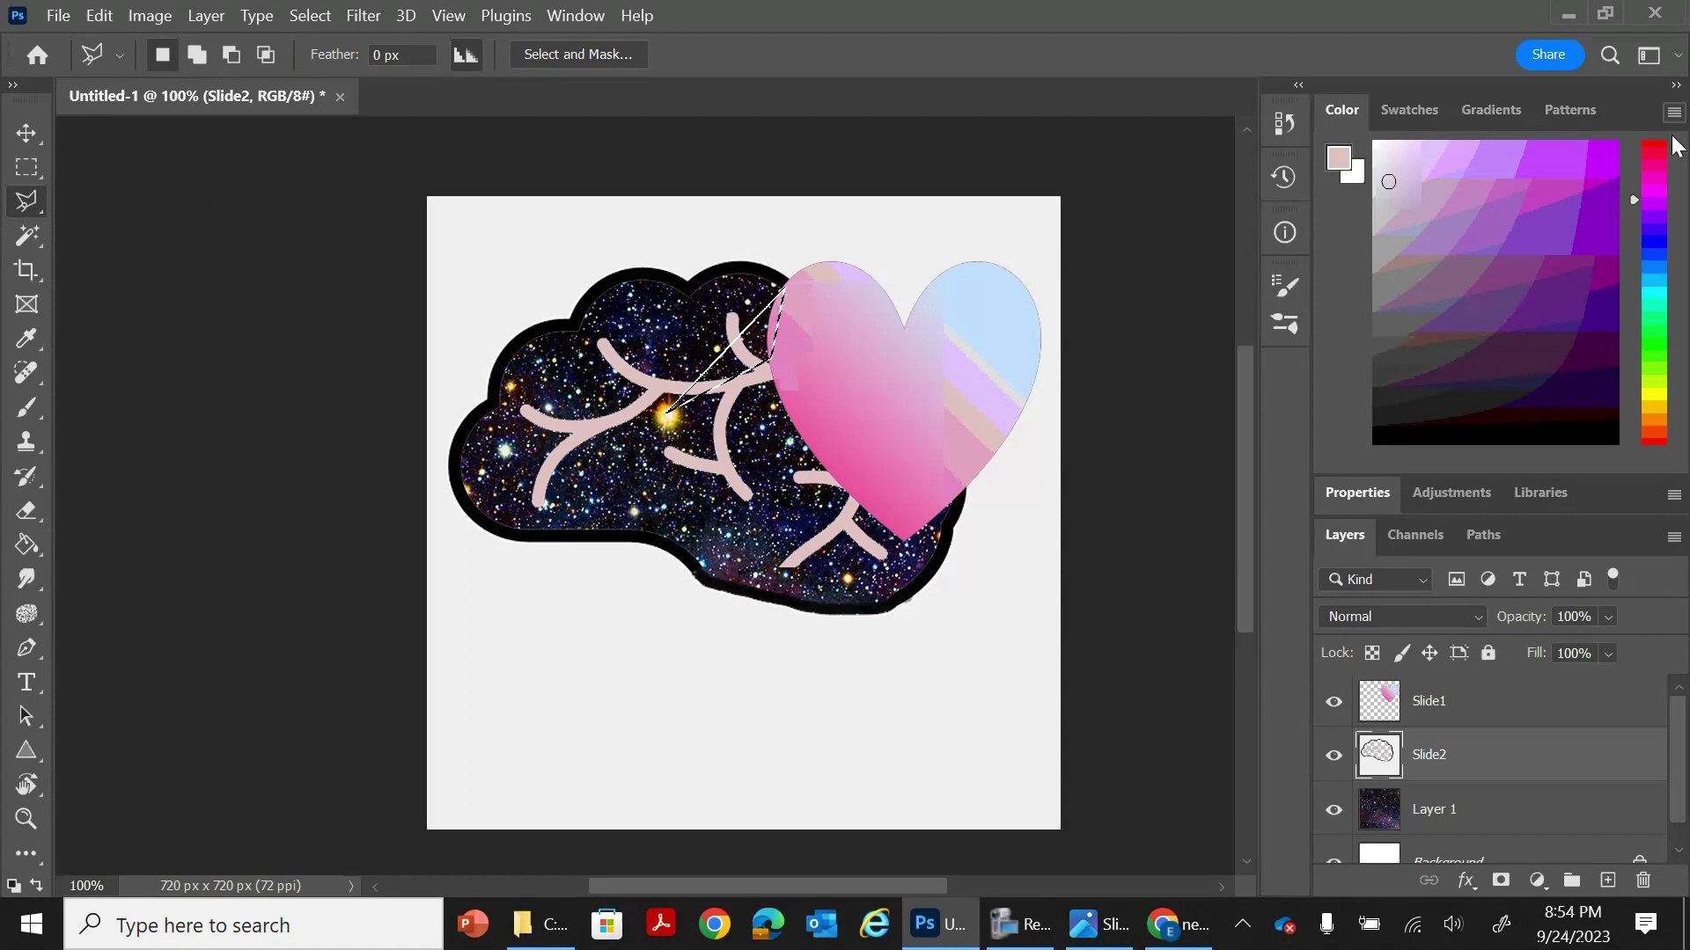
{"action": "left_click", "coordinate": [26, 545]}
{"action": "left_click", "coordinate": [726, 384]}
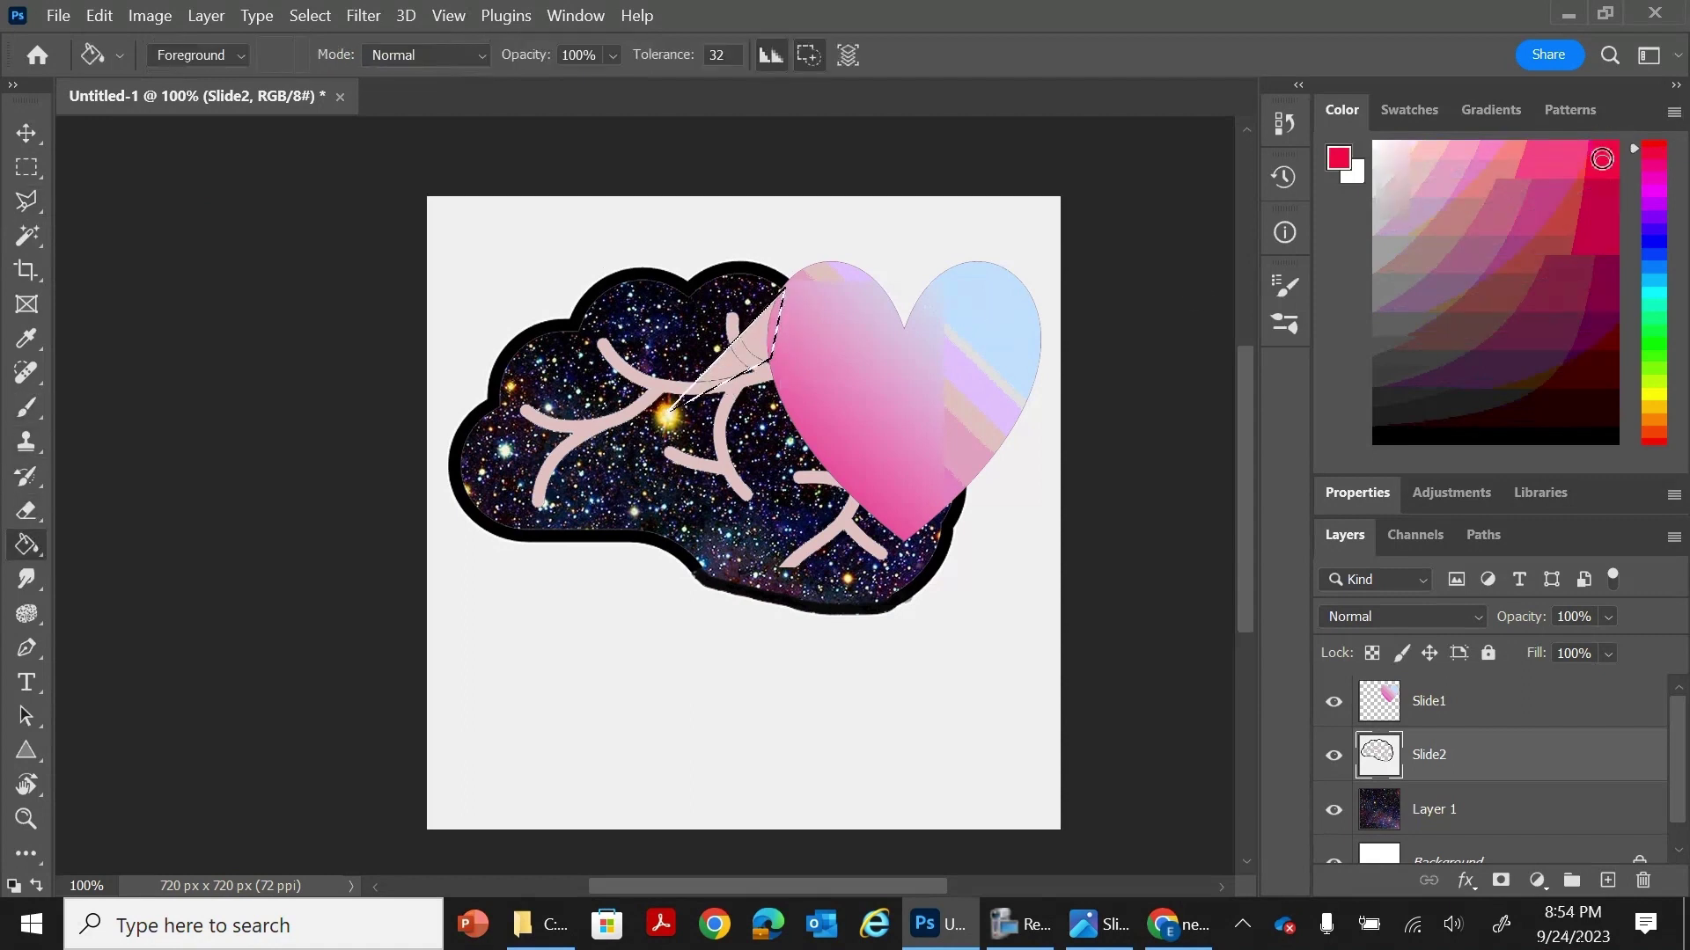
{"action": "left_click", "coordinate": [1655, 435]}
{"action": "left_click", "coordinate": [752, 341]}
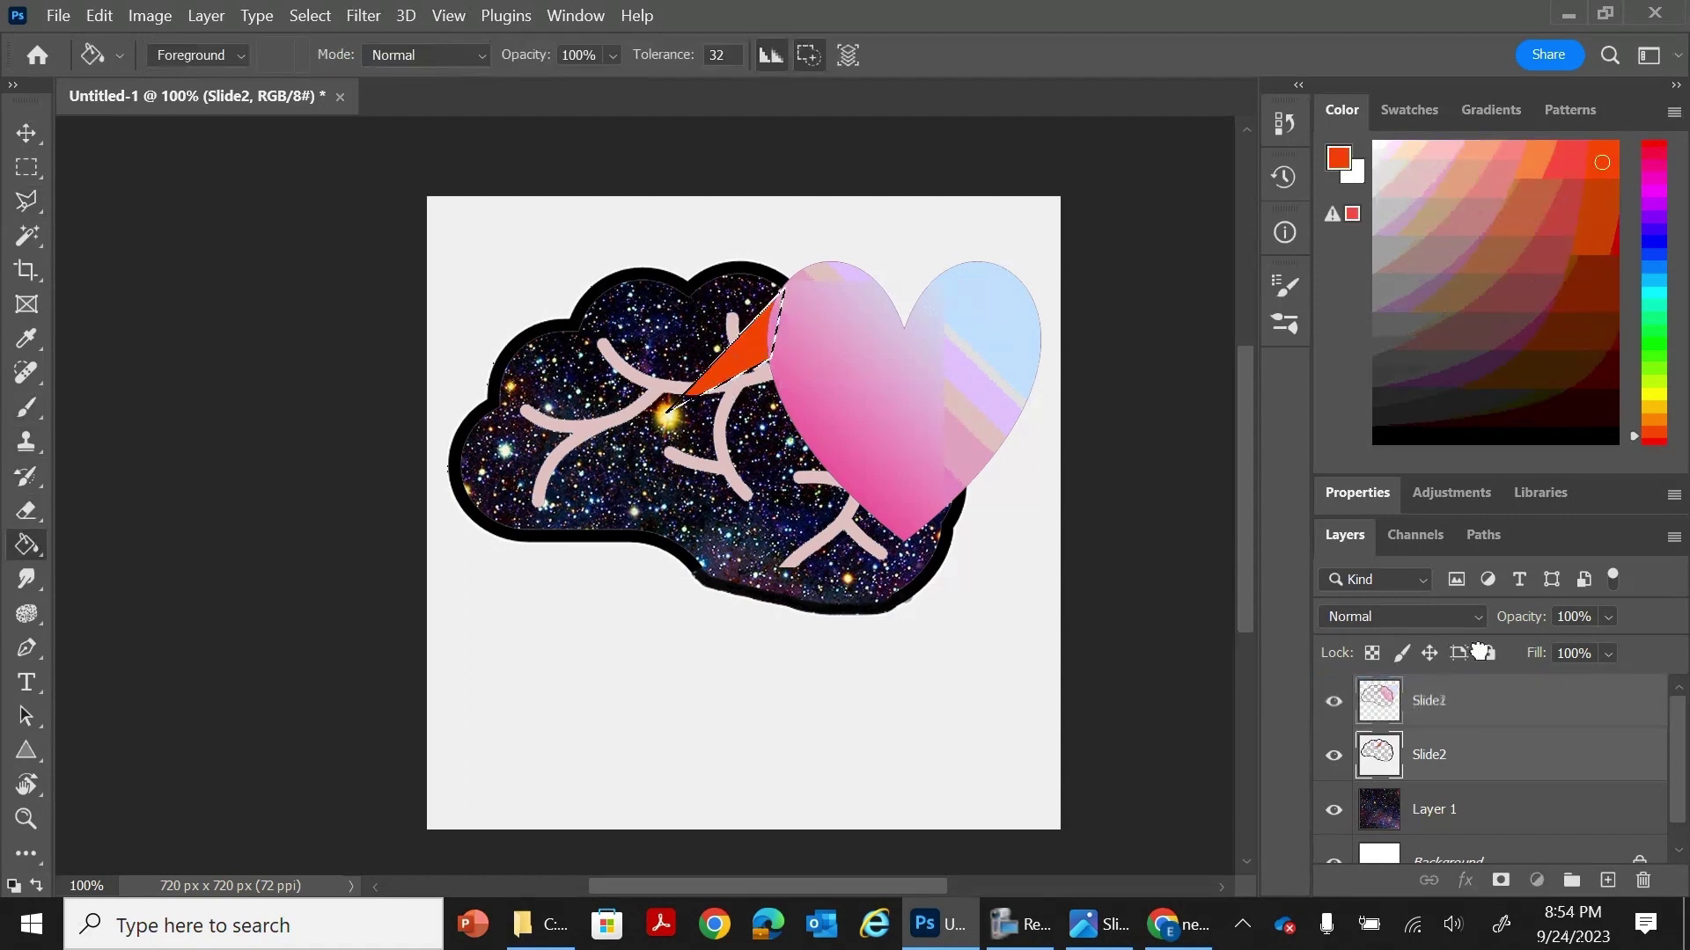
Step: Undo the wedge fills on the Slide2 layer
{"action": "left_click_drag", "start_coordinate": [1479, 651], "coordinate": [1479, 690]}
{"action": "key", "text": "ctrl+z"}
{"action": "key", "text": "ctrl+z"}
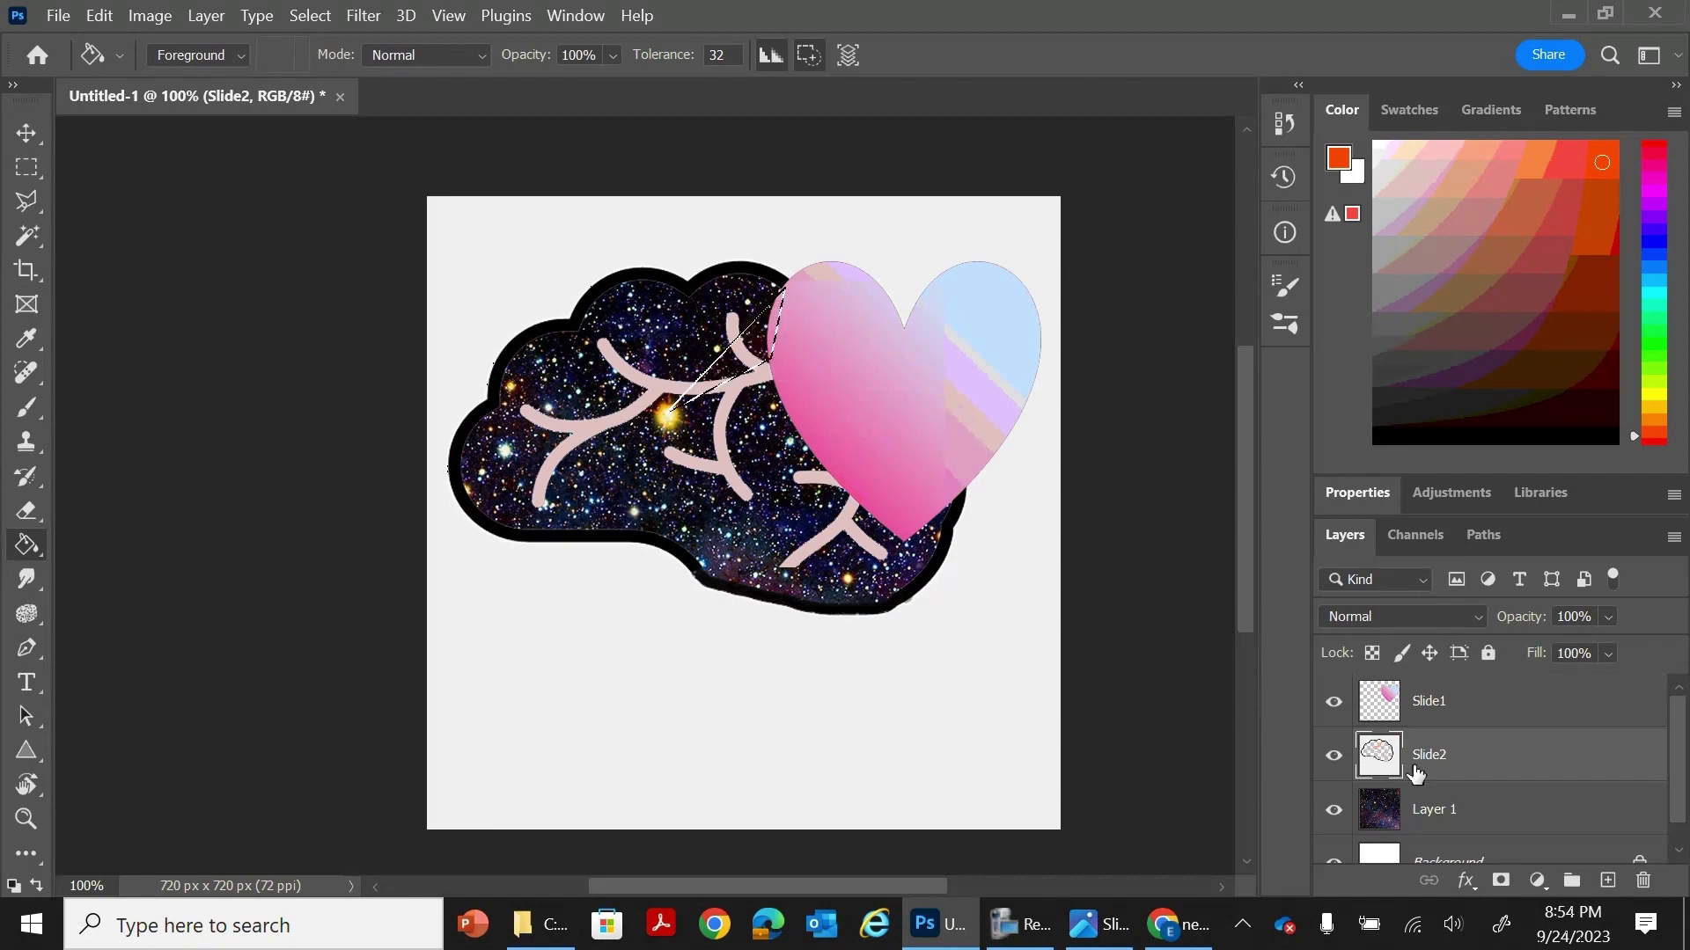
Step: Add a new layer above Slide2 and fill a Polygonal Lasso wedge from the bright star to the heart's left edge with orange-red
{"action": "left_click", "coordinate": [1607, 880]}
{"action": "left_click_drag", "start_coordinate": [1491, 759], "coordinate": [1404, 777]}
{"action": "key", "text": "l"}
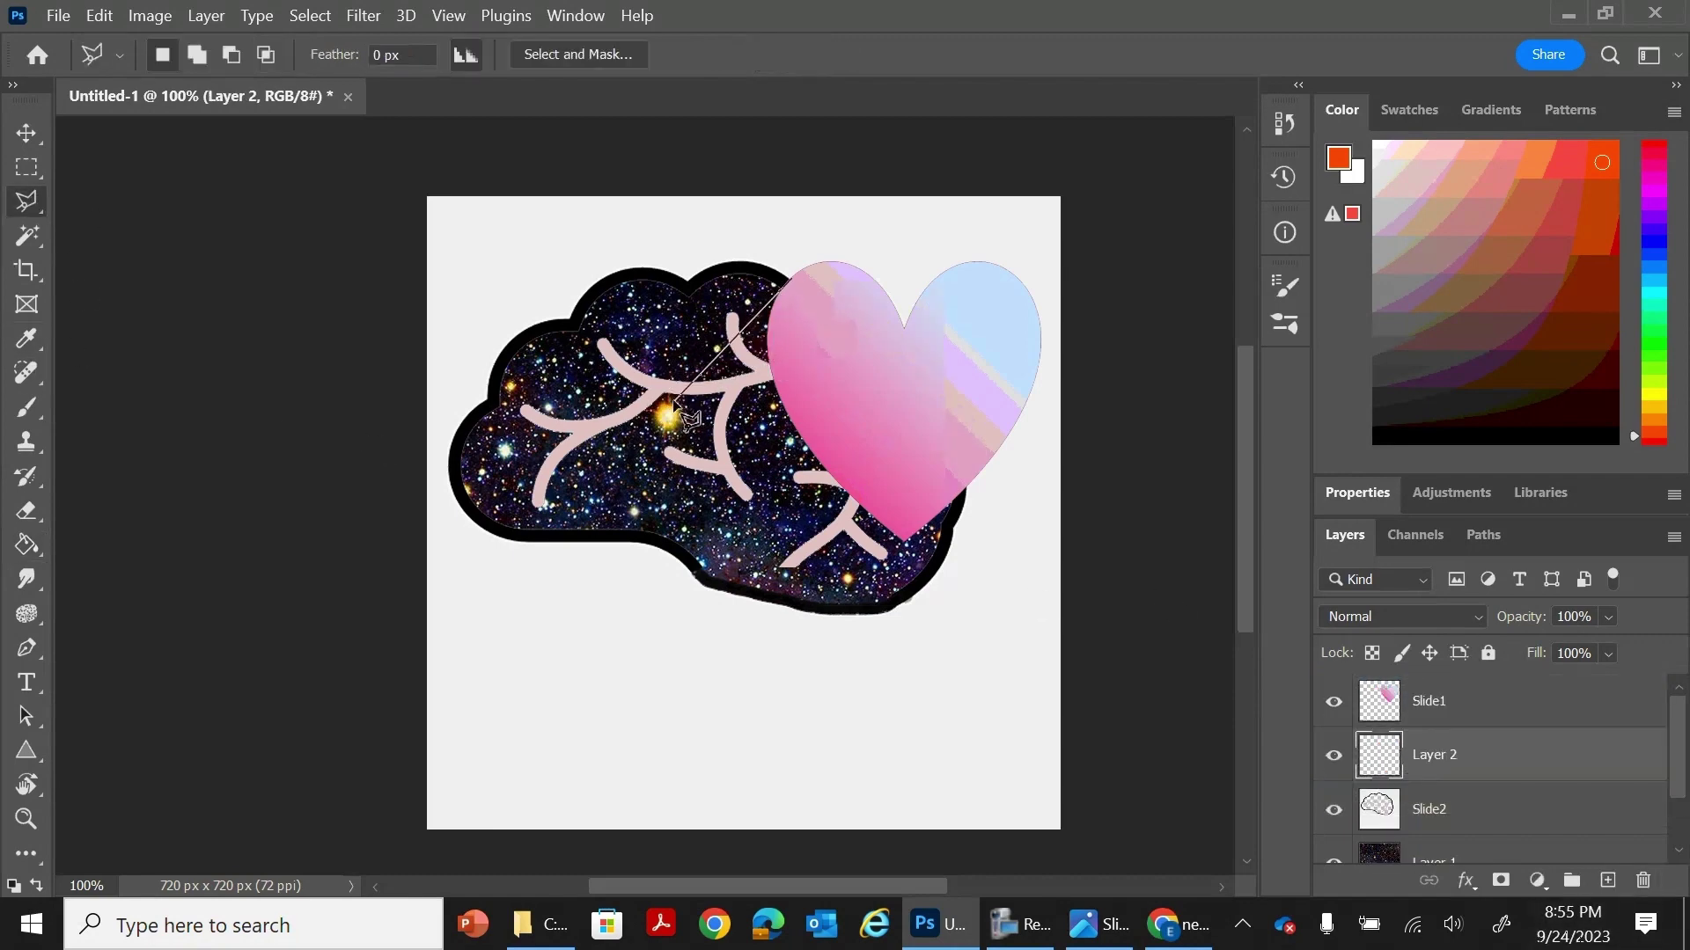
{"action": "left_click", "coordinate": [787, 293]}
{"action": "left_click", "coordinate": [27, 545]}
{"action": "left_click", "coordinate": [762, 364]}
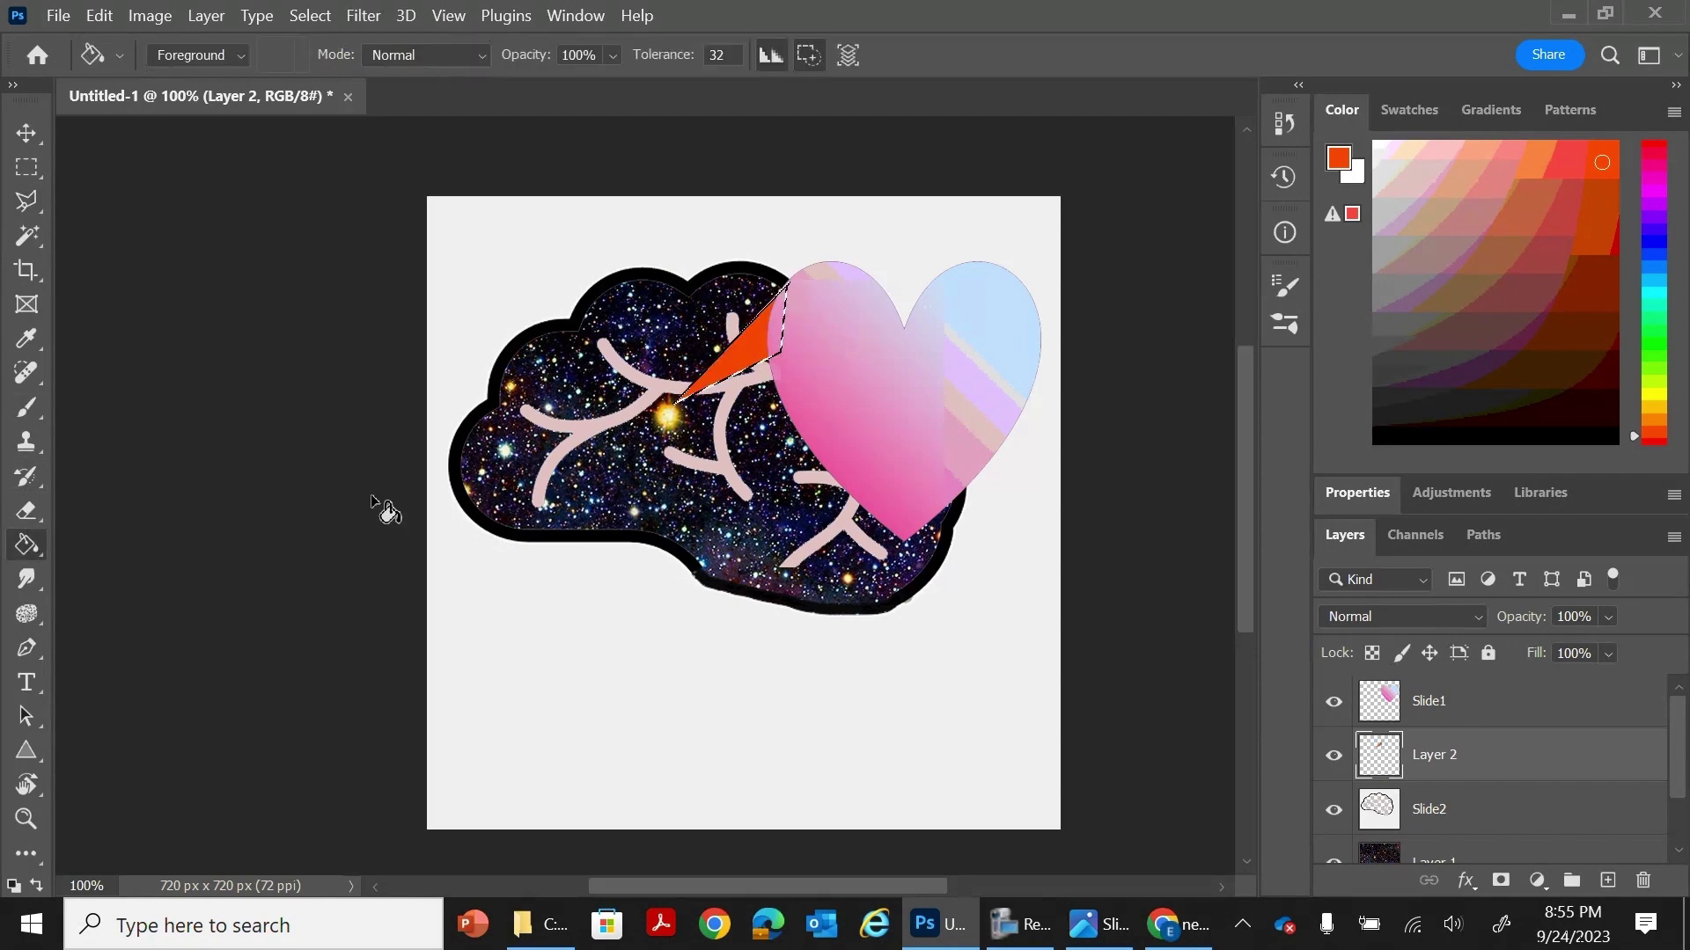
Step: Select a second wedge directly below the orange-red one, from the star to the heart, and fill it with amber
{"action": "left_click", "coordinate": [28, 213]}
{"action": "left_click", "coordinate": [780, 352]}
{"action": "left_click", "coordinate": [786, 388]}
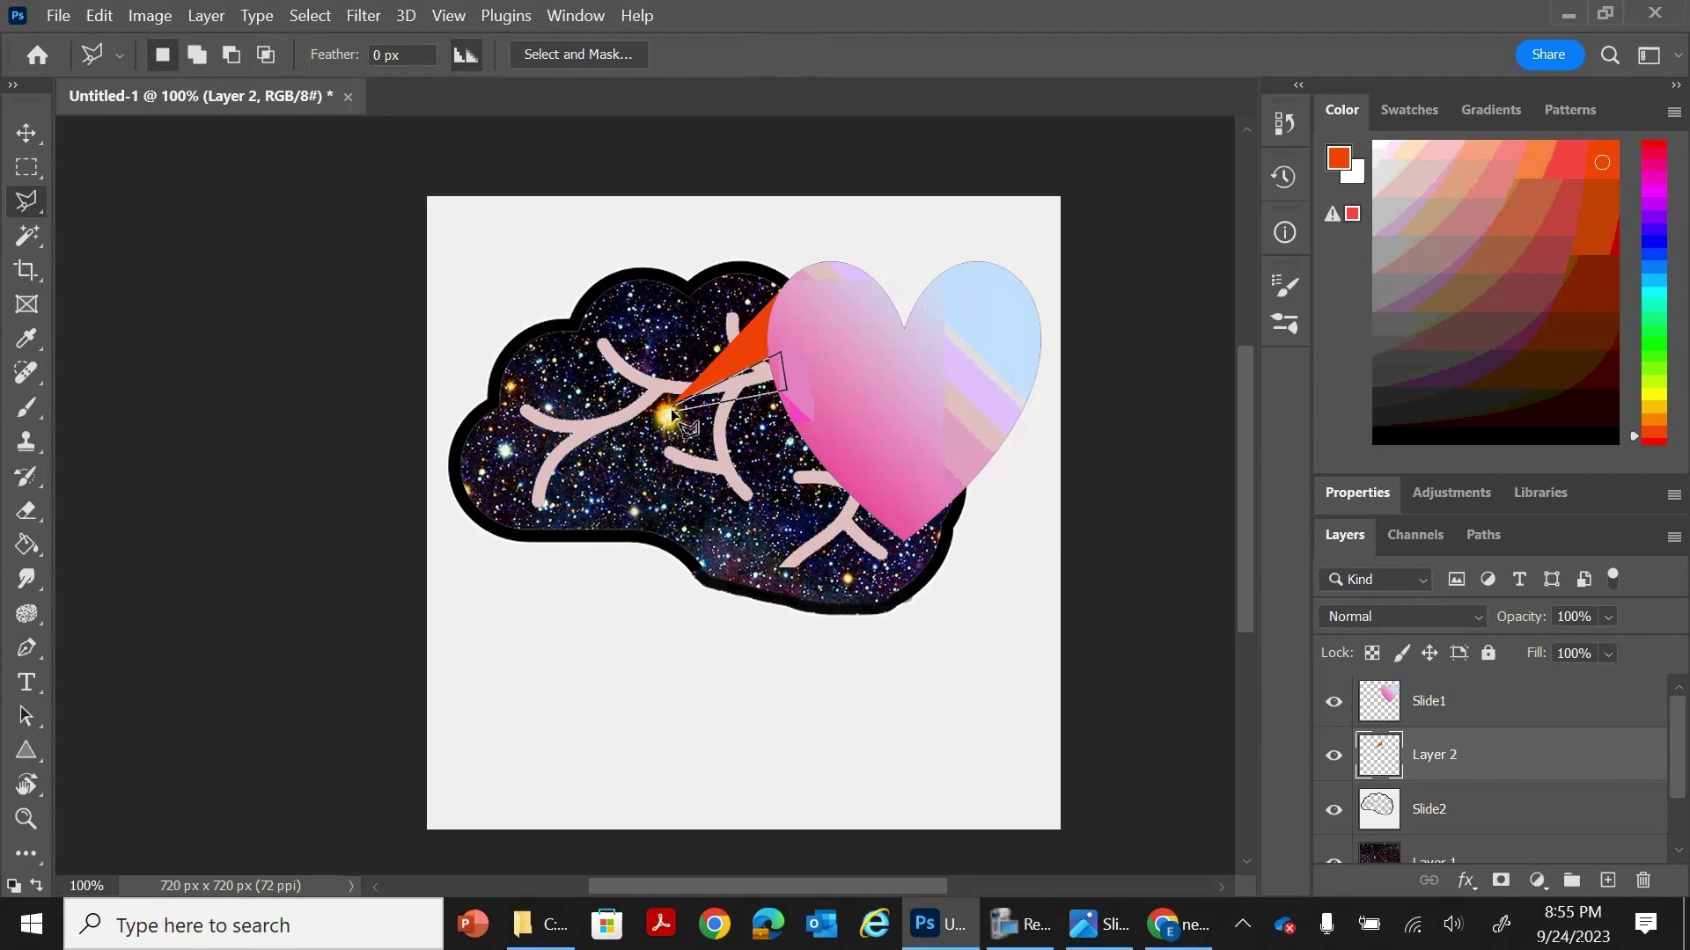
{"action": "left_click", "coordinate": [1667, 406]}
{"action": "left_click", "coordinate": [28, 543]}
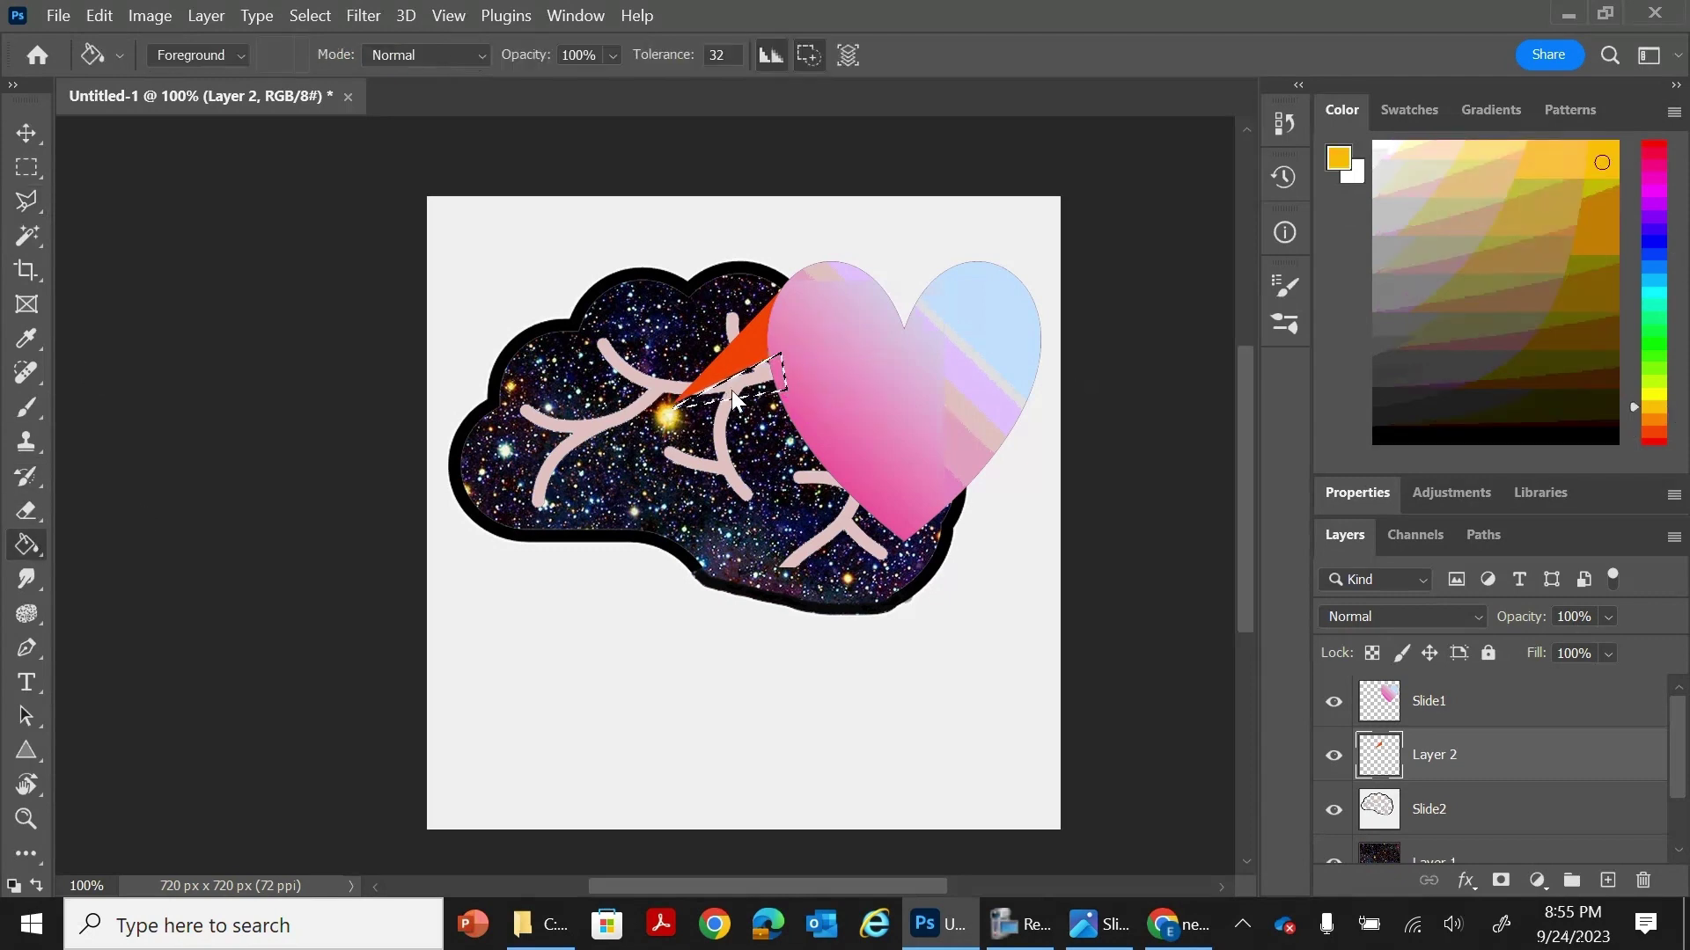
Step: Select a third wedge directly below the amber one, from the star to the heart, and fill it with yellow
{"action": "left_click", "coordinate": [27, 201]}
{"action": "left_click", "coordinate": [678, 411]}
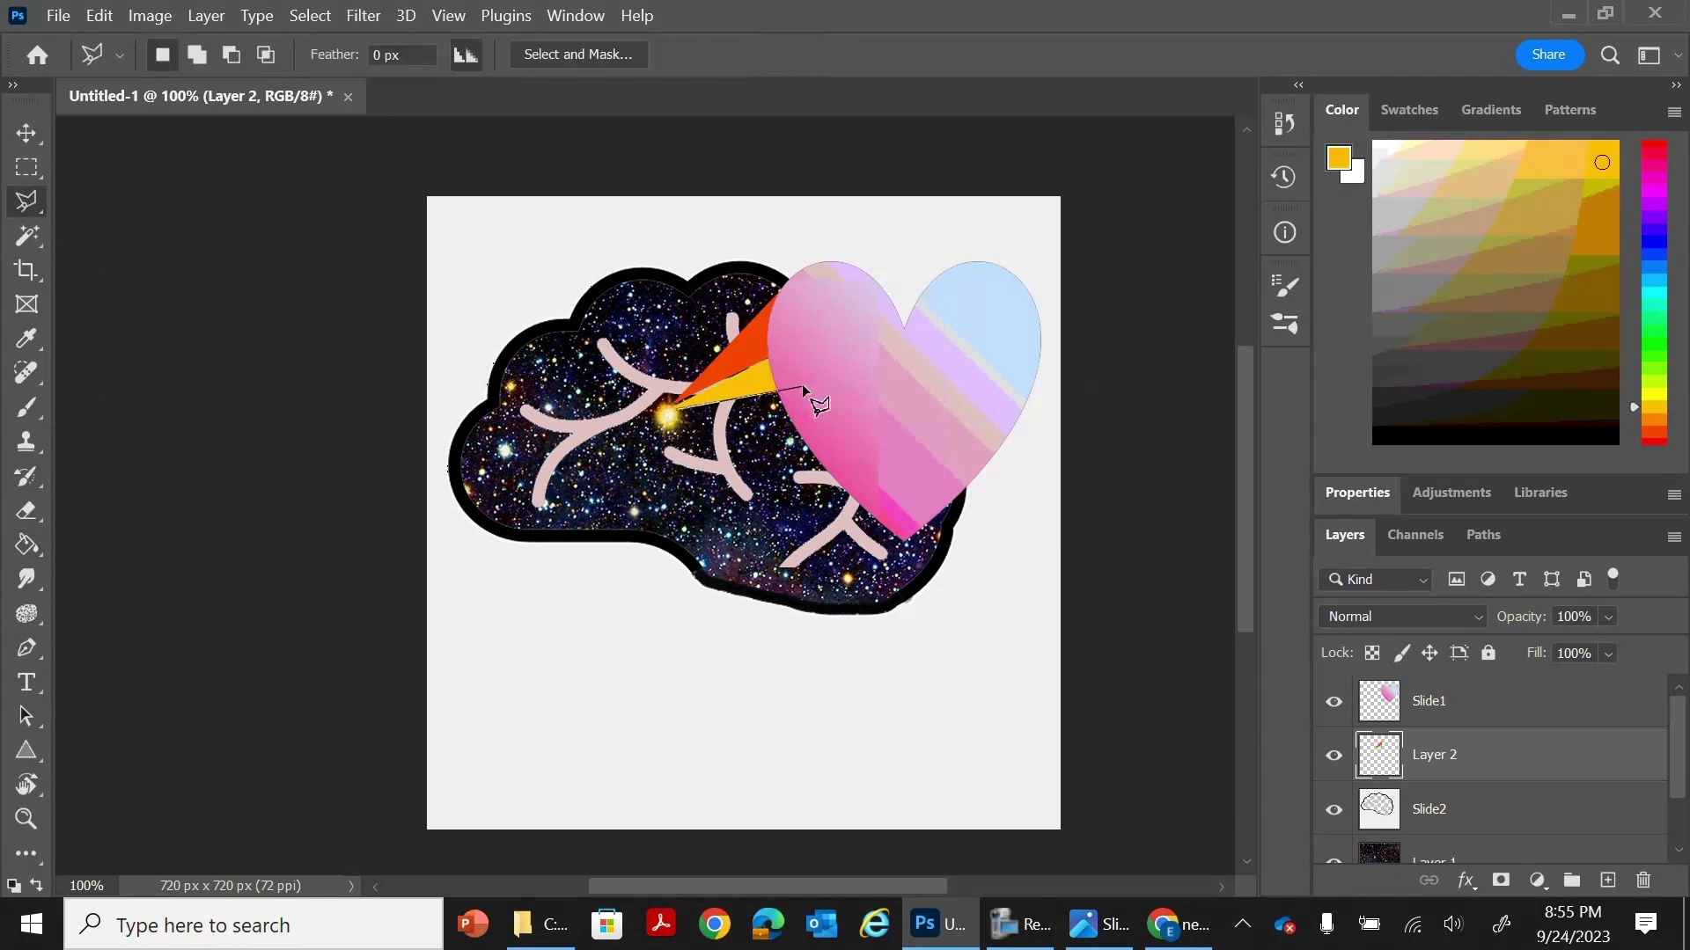
{"action": "left_click", "coordinate": [678, 413]}
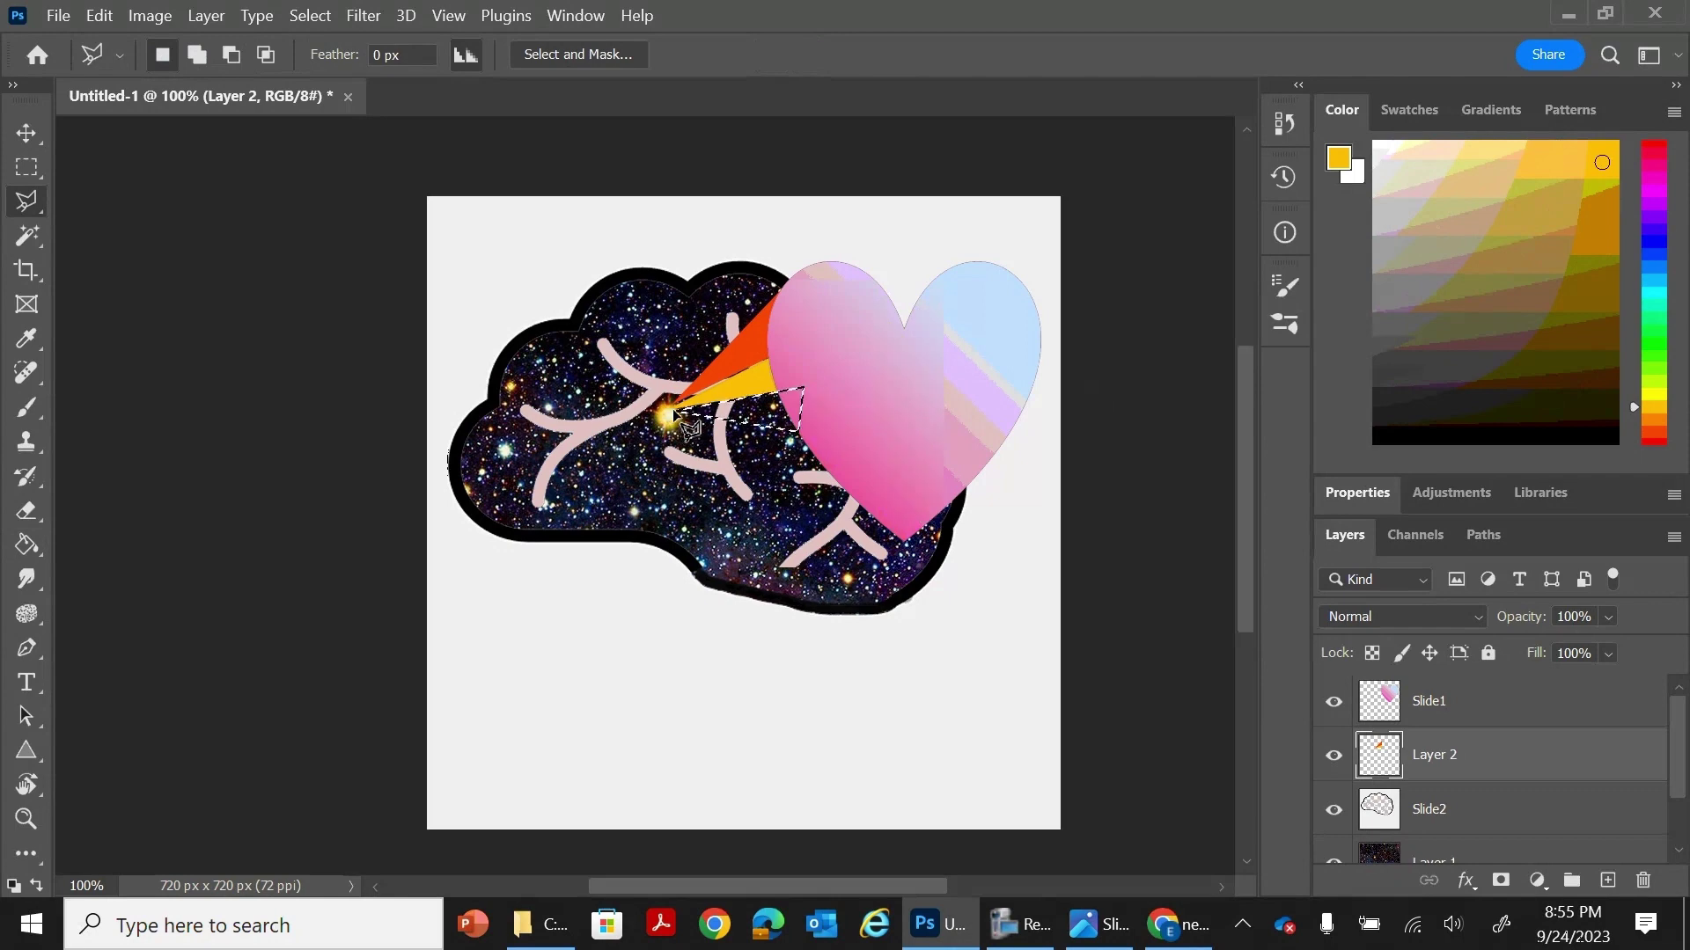
{"action": "left_click_drag", "start_coordinate": [1661, 407], "coordinate": [1661, 389]}
{"action": "left_click", "coordinate": [13, 544]}
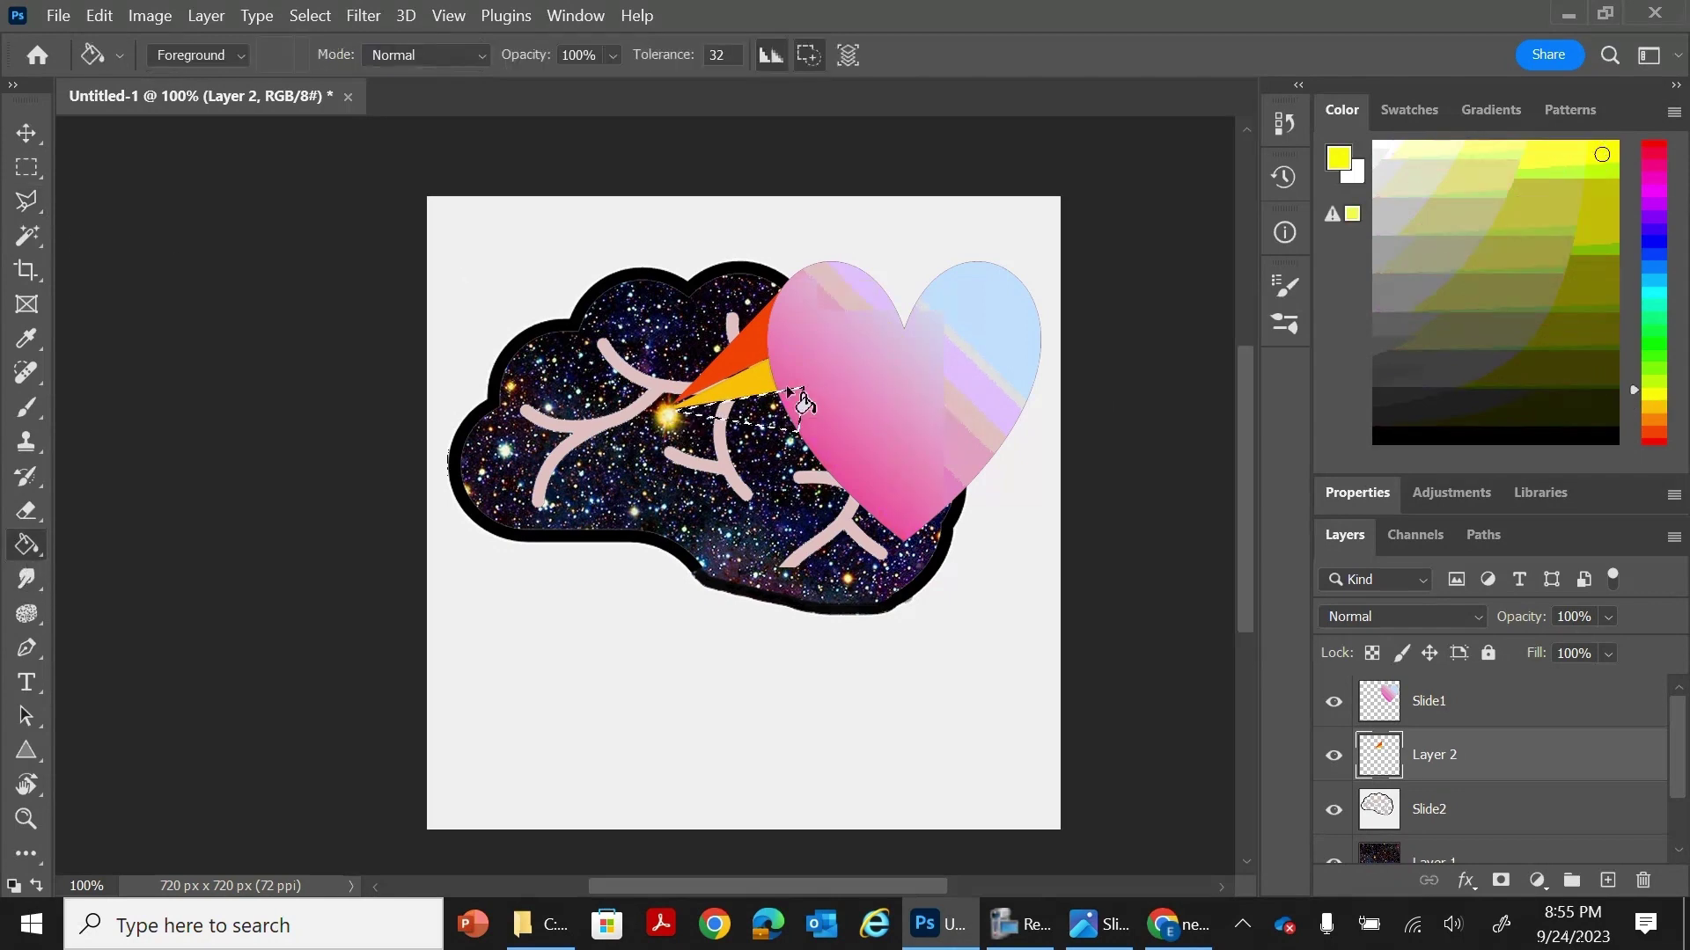
{"action": "left_click", "coordinate": [757, 409]}
Step: Select a narrow wedge directly below the yellow one, from the star to the heart's edge, and fill it with green
{"action": "key", "text": "z"}
{"action": "left_click", "coordinate": [712, 417]}
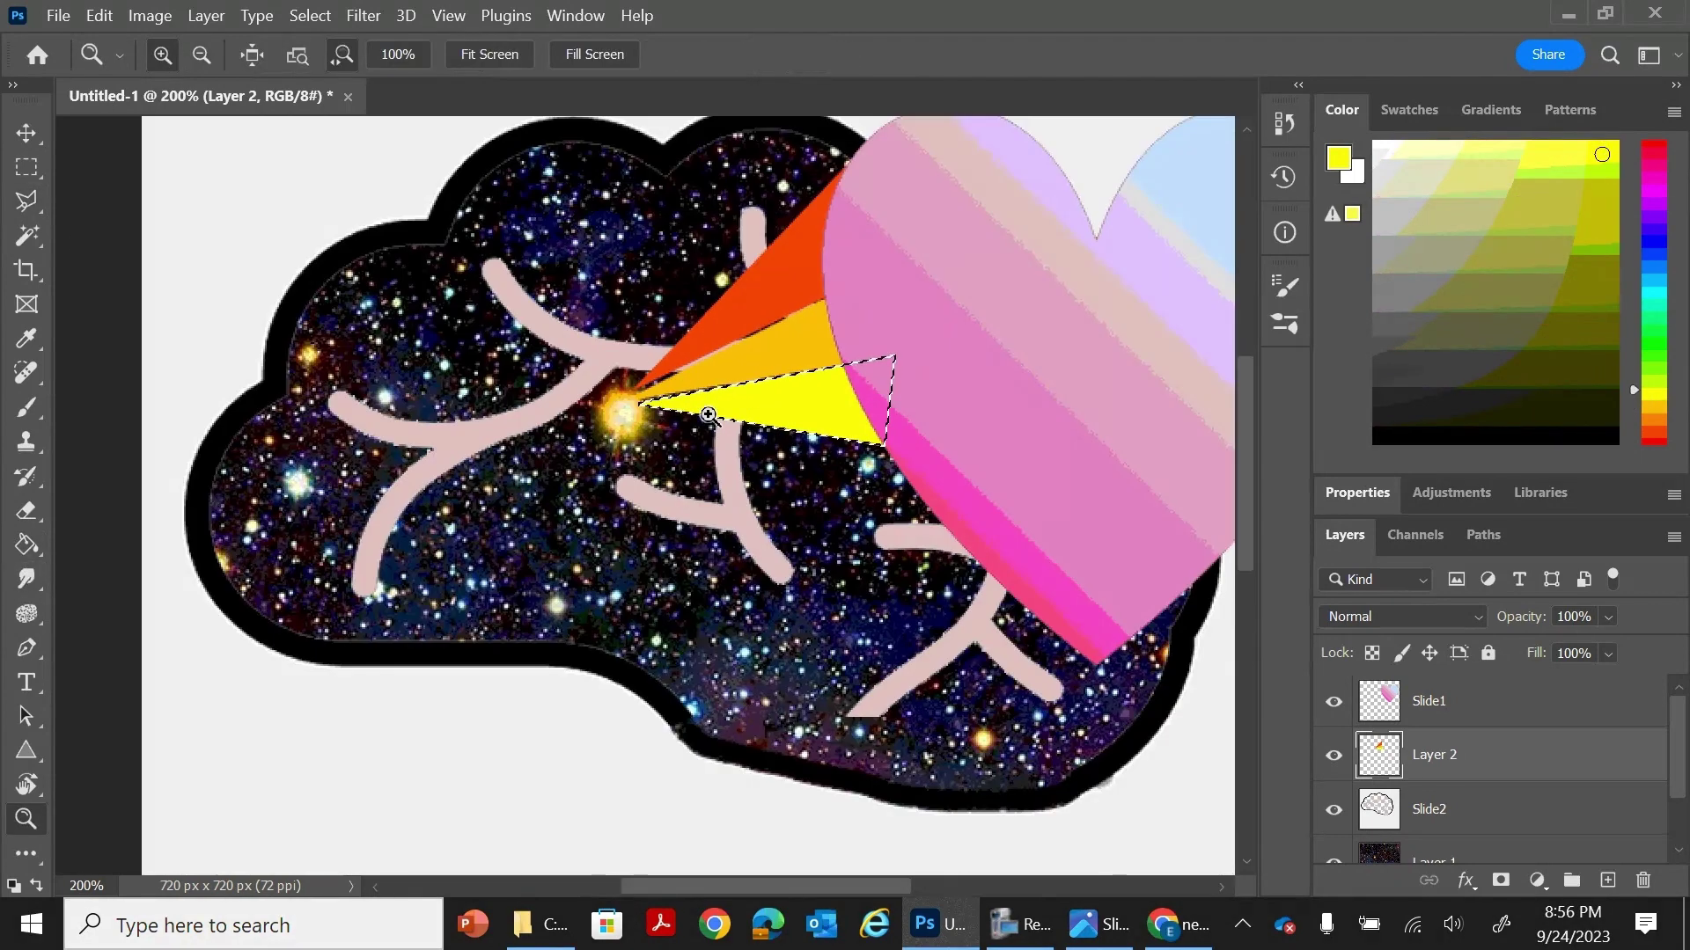
{"action": "key", "text": "l"}
{"action": "left_click", "coordinate": [622, 405]}
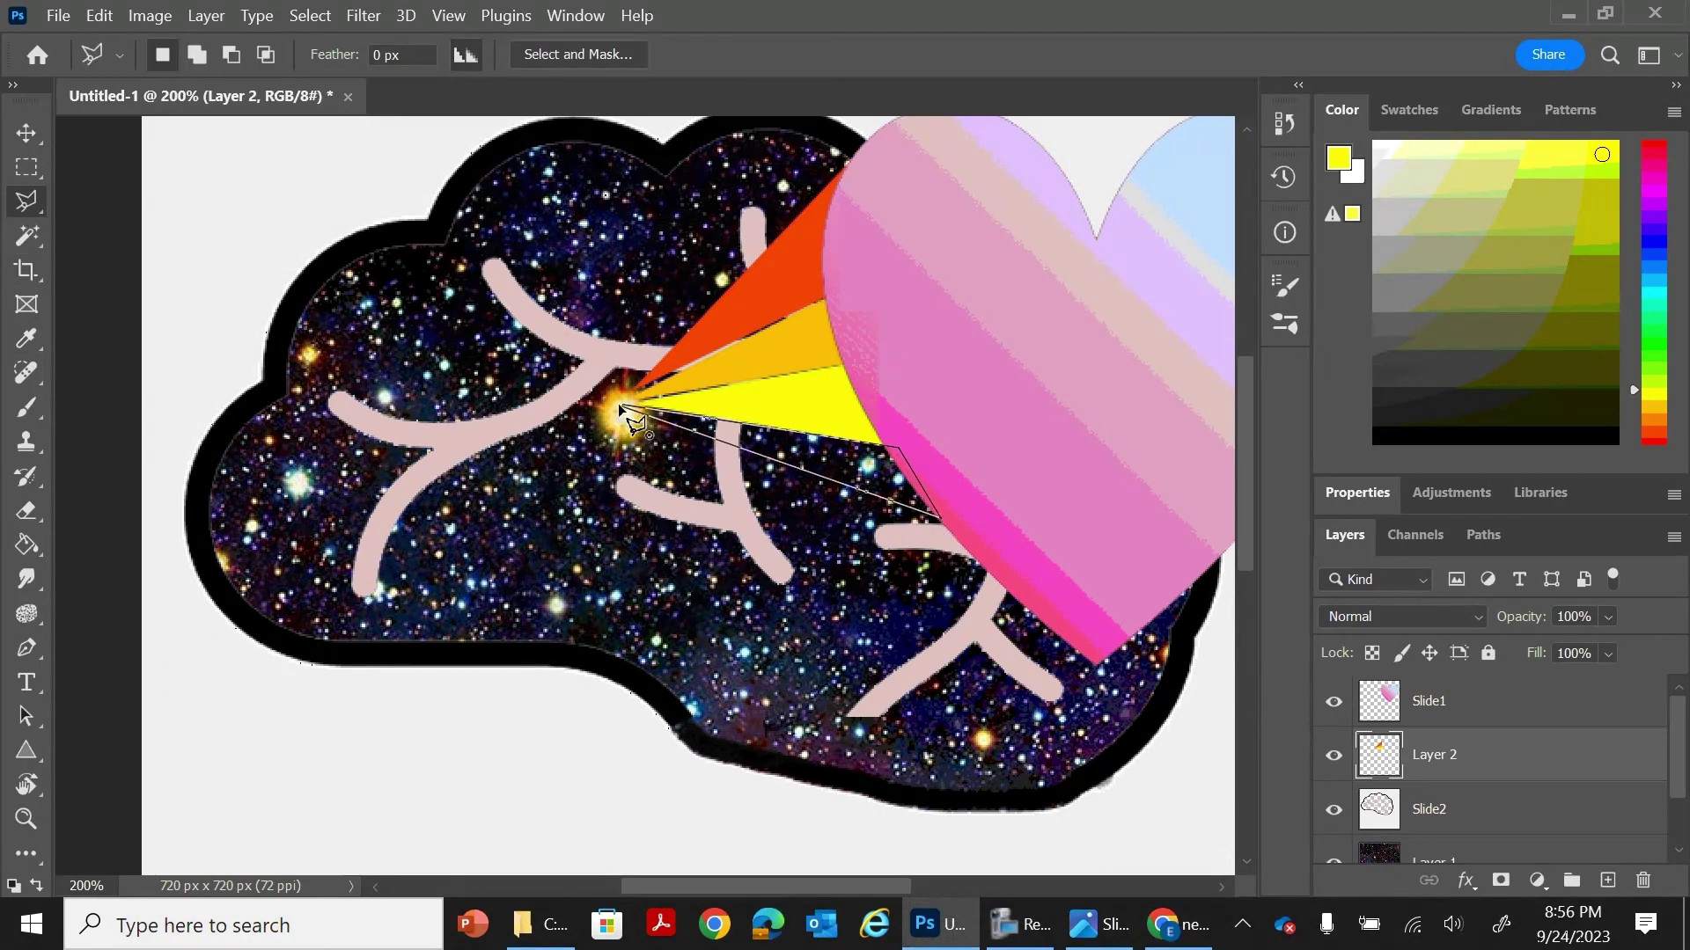
{"action": "left_click", "coordinate": [621, 408]}
{"action": "left_click", "coordinate": [28, 545]}
{"action": "left_click", "coordinate": [1652, 350]}
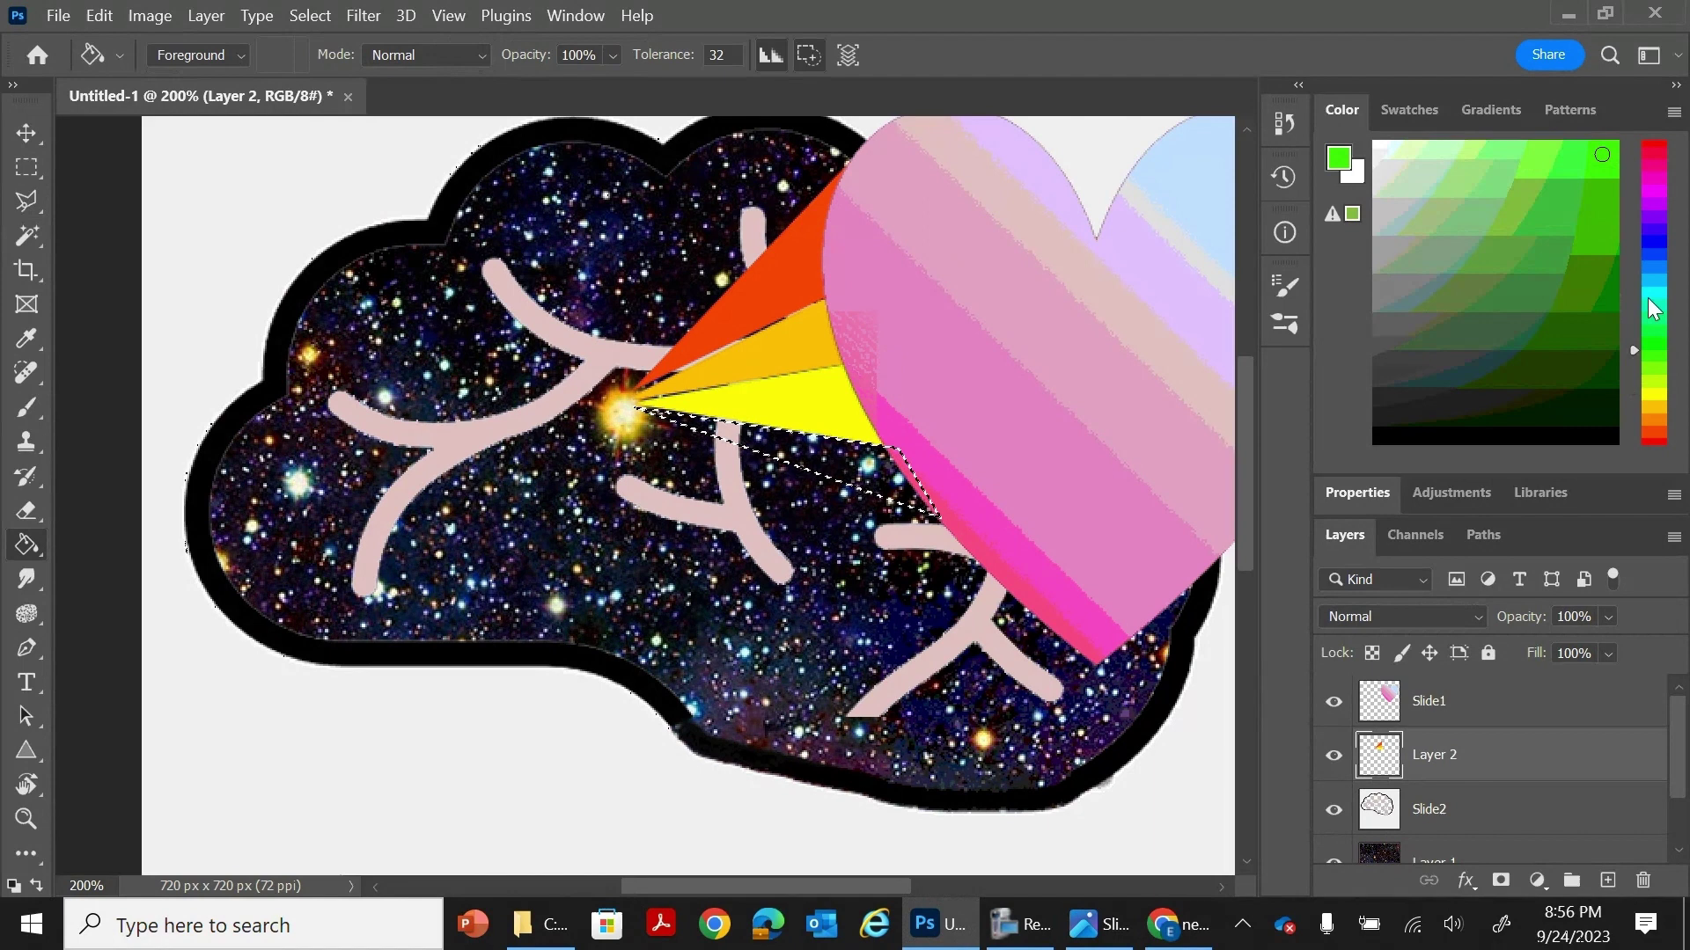
{"action": "left_click", "coordinate": [1602, 183]}
{"action": "left_click", "coordinate": [871, 464]}
Step: Select a Polygonal Lasso wedge directly below the green one, from the star to the heart, and fill it with blue
{"action": "left_click", "coordinate": [27, 201]}
{"action": "left_click", "coordinate": [631, 406]}
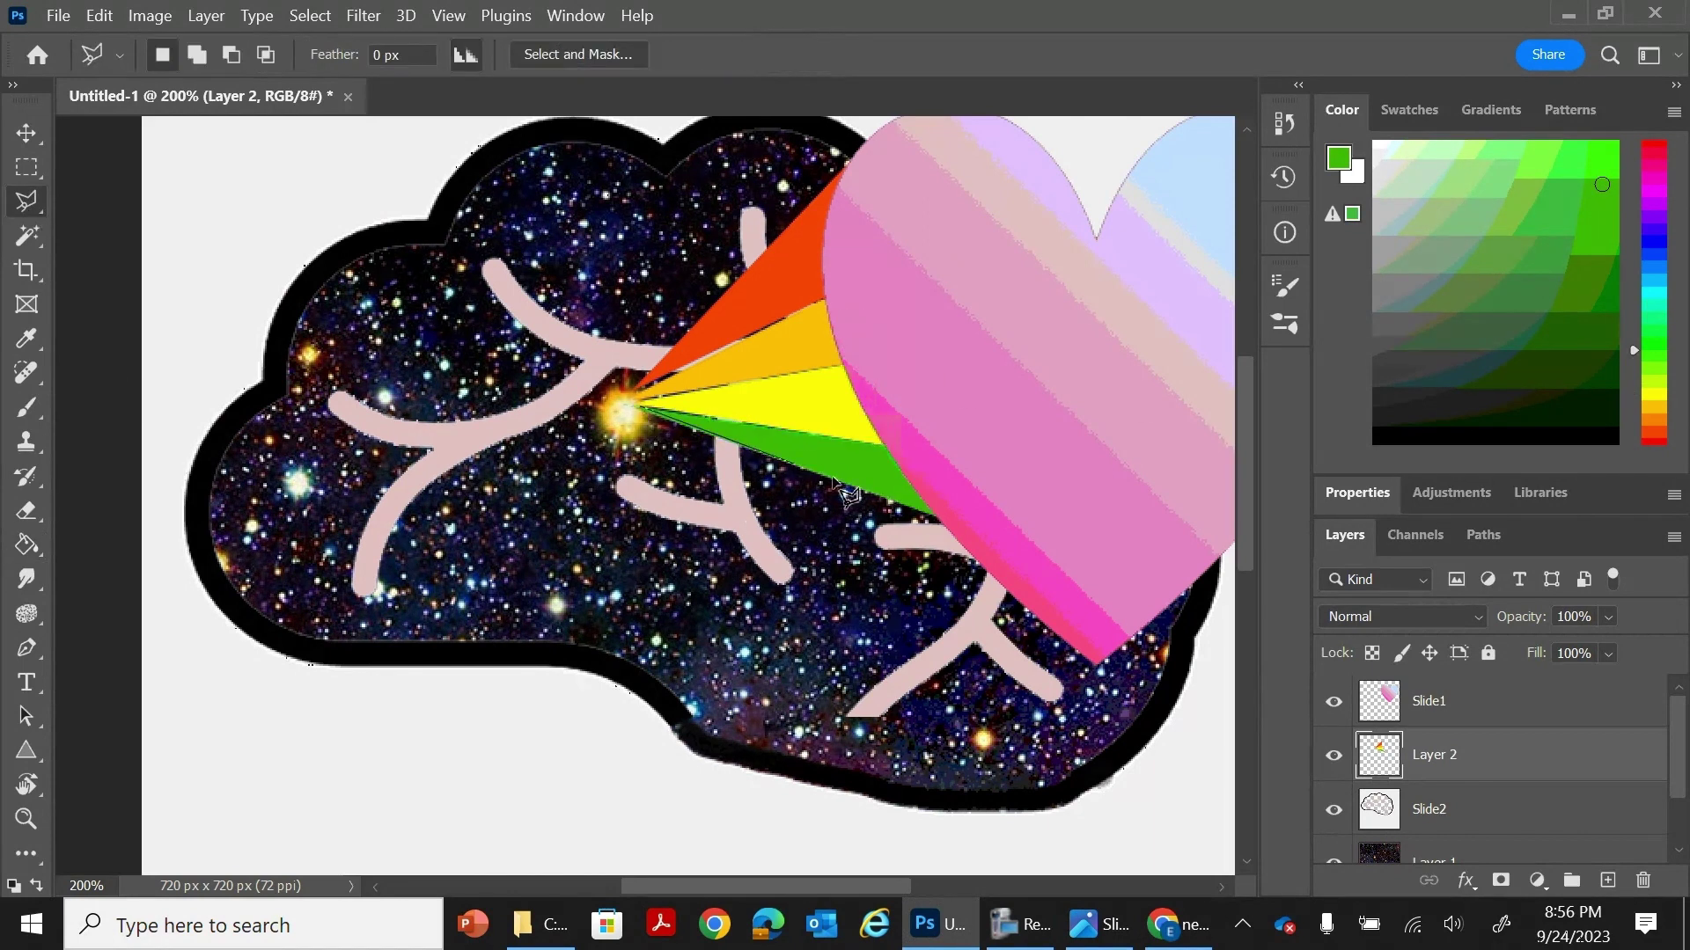
{"action": "left_click", "coordinate": [633, 407]}
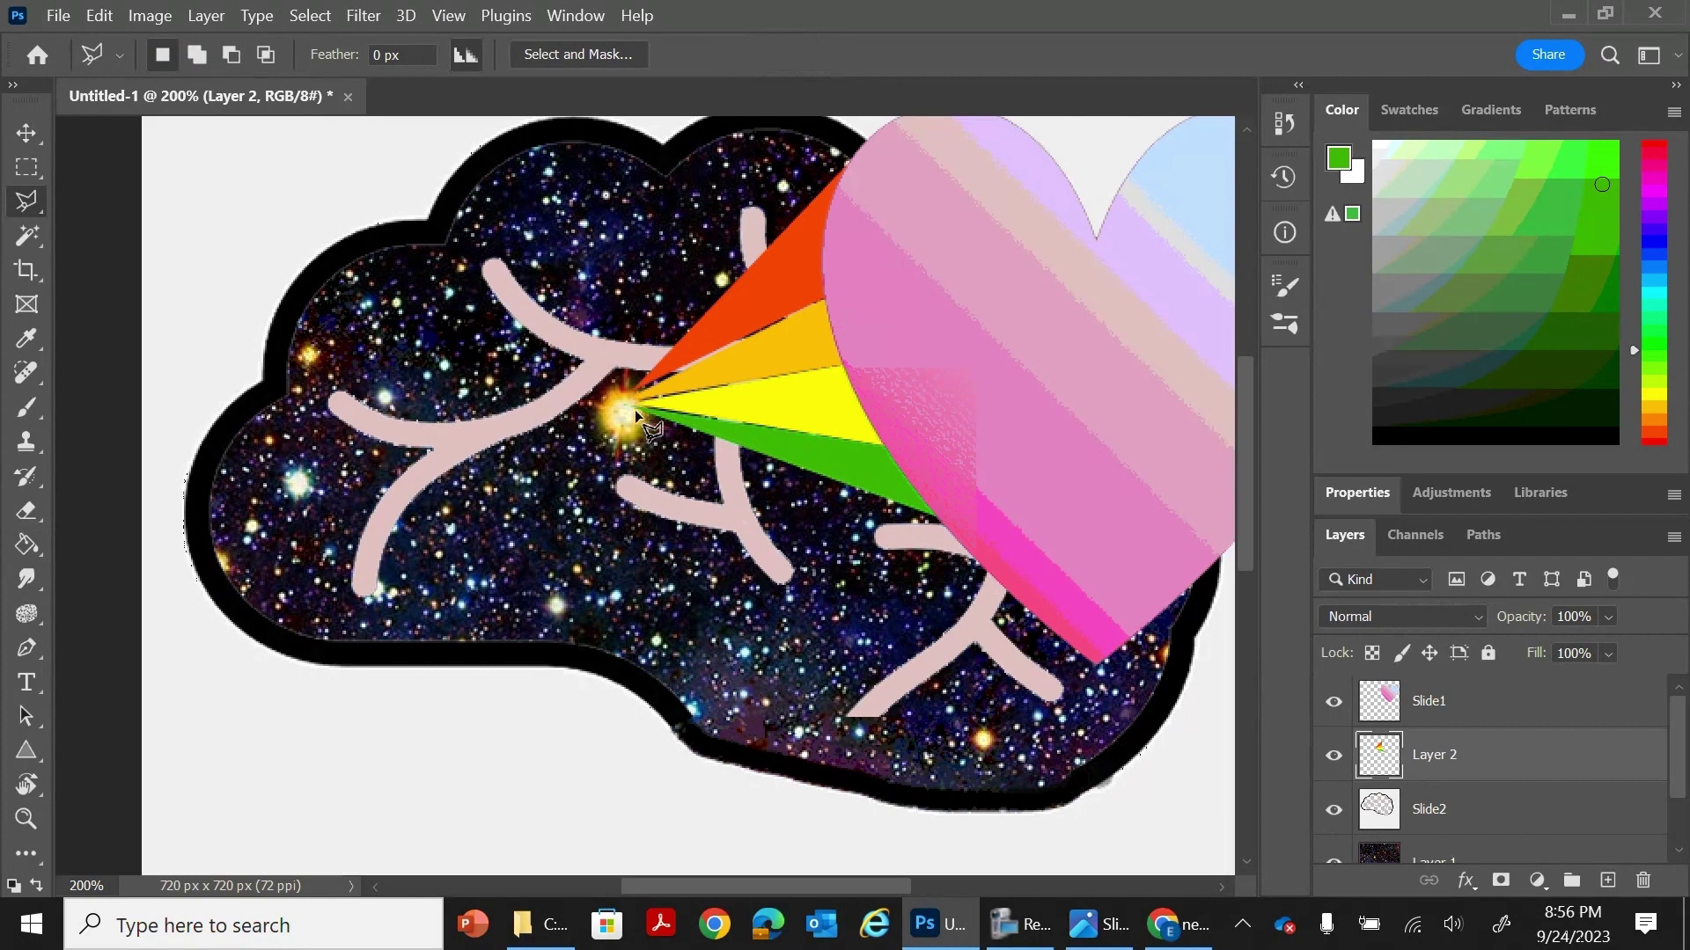
{"action": "left_click", "coordinate": [634, 408]}
{"action": "left_click", "coordinate": [1003, 537]}
{"action": "left_click", "coordinate": [1021, 599]}
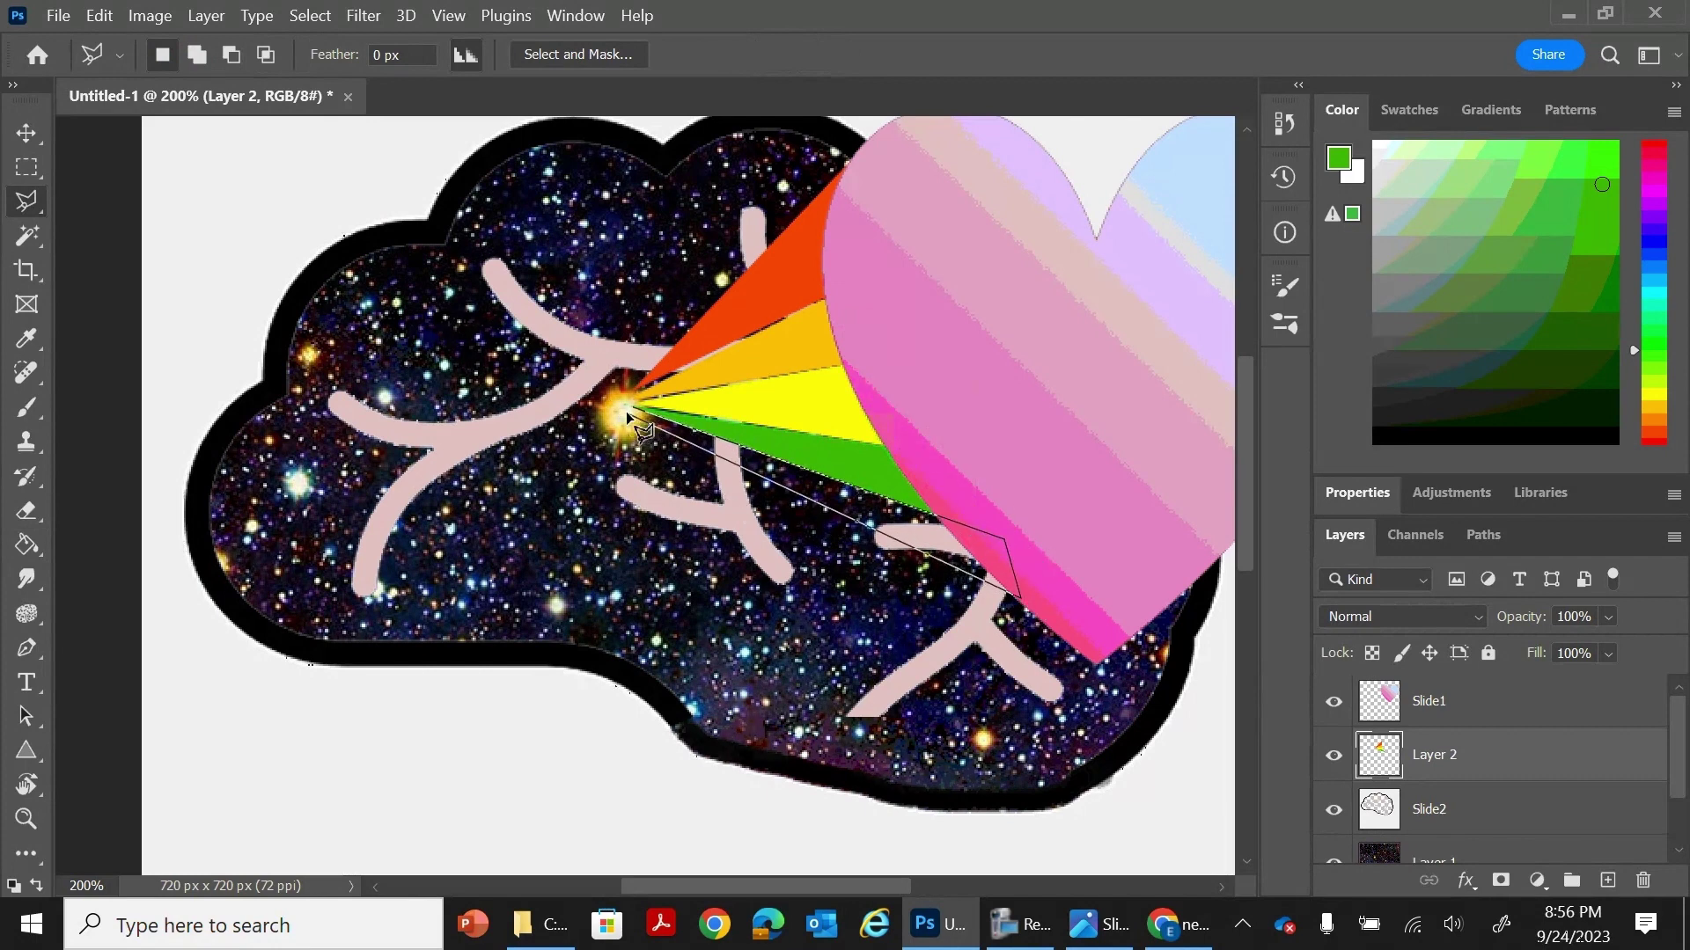
{"action": "left_click", "coordinate": [632, 410]}
{"action": "left_click", "coordinate": [27, 547]}
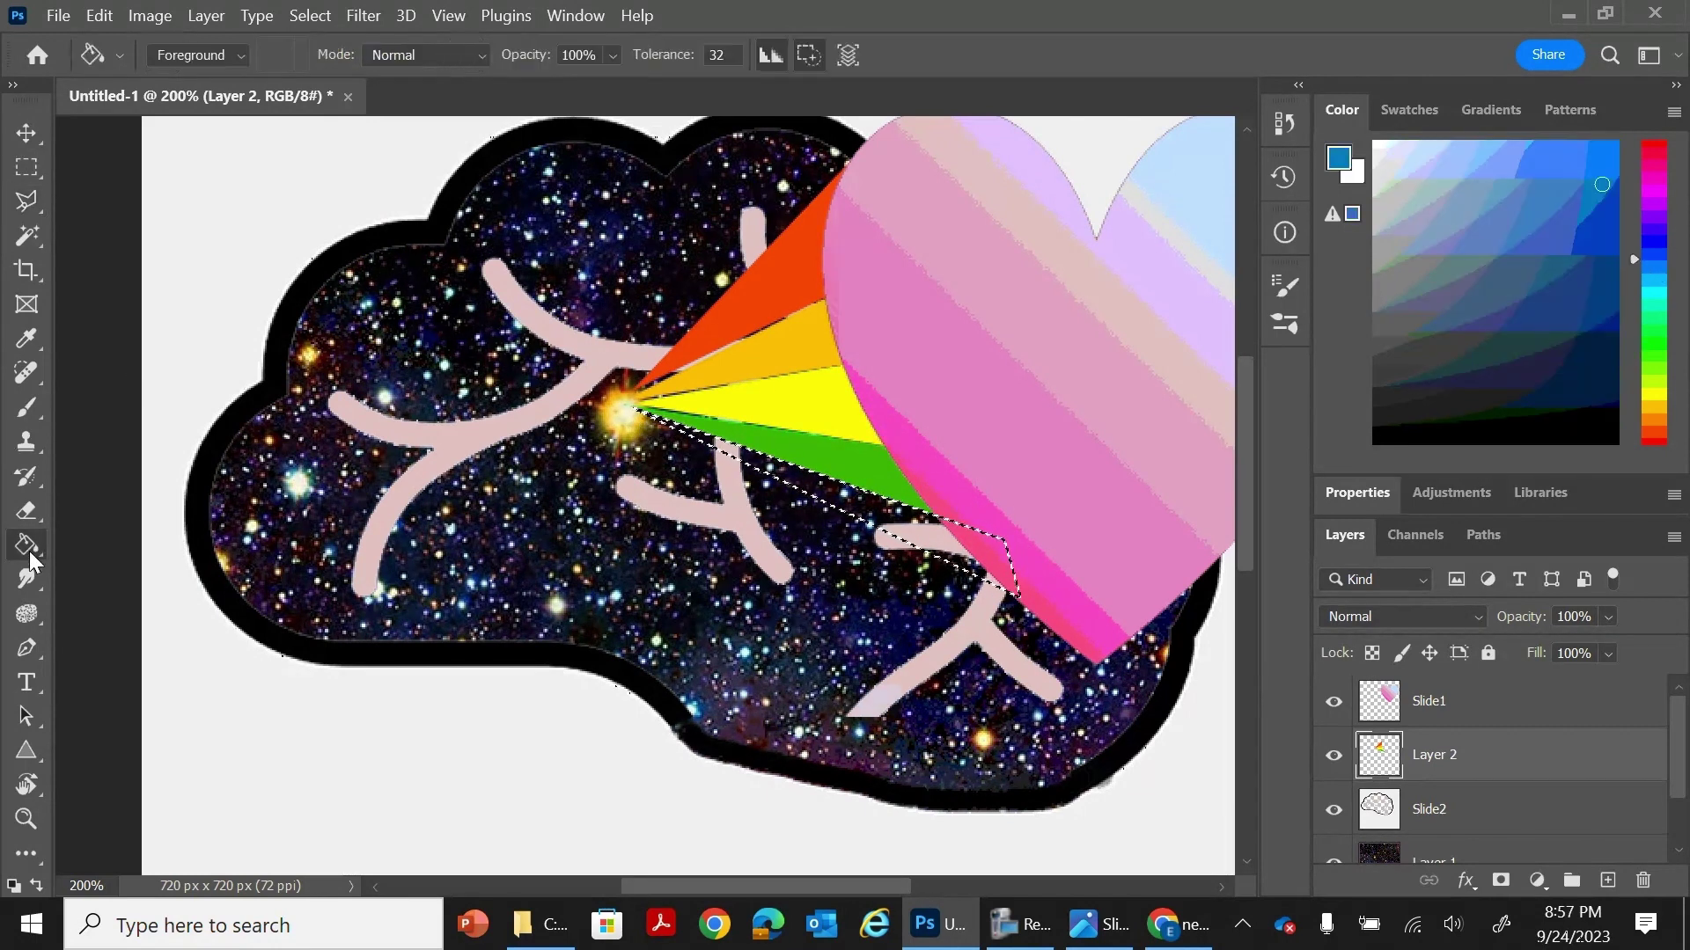
{"action": "left_click", "coordinate": [895, 527]}
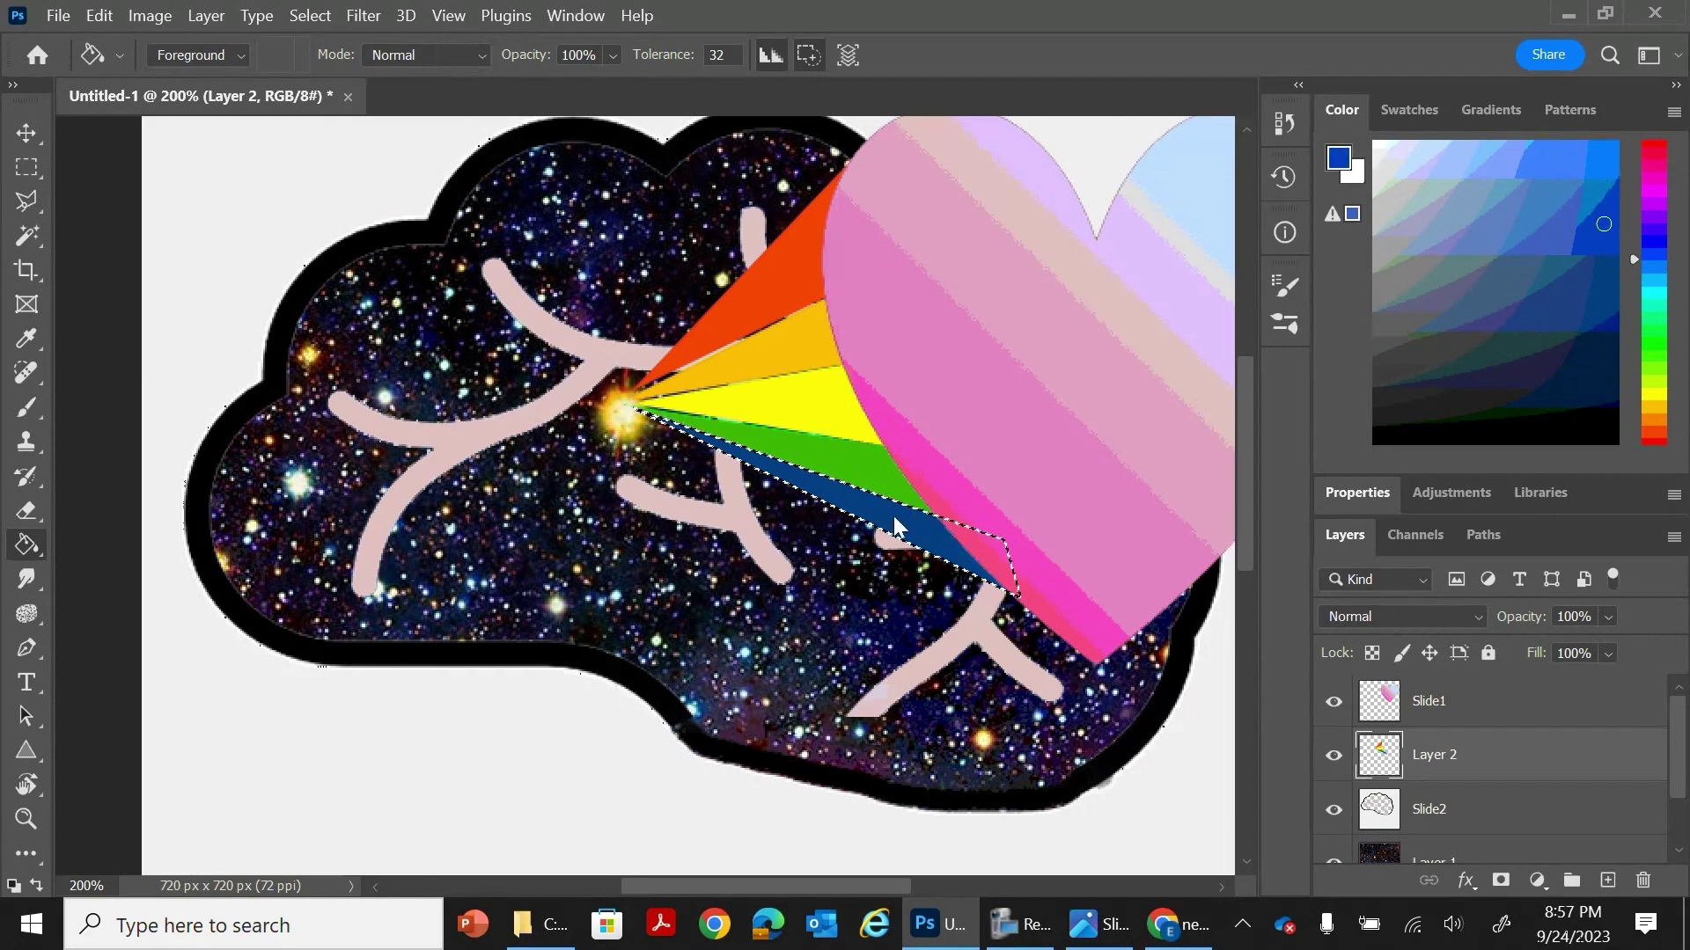
Step: Select a thin wedge below the blue one, from the star to the heart's lower tip, and fill it with purple
{"action": "left_click", "coordinate": [27, 200]}
{"action": "left_click", "coordinate": [635, 412]}
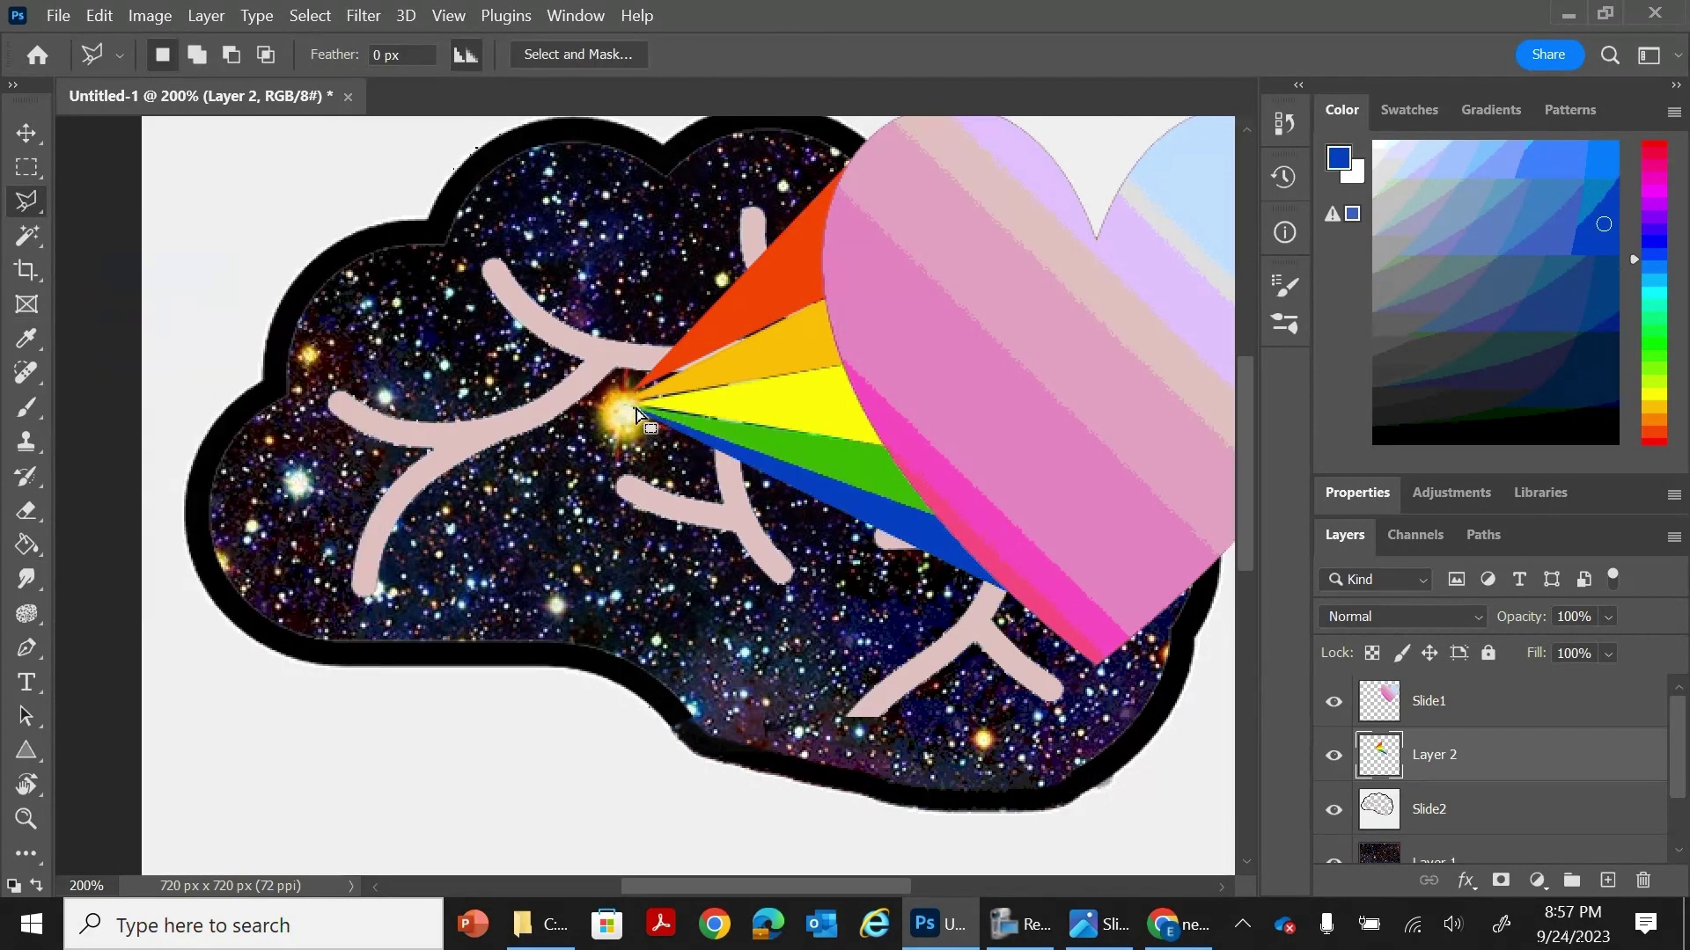
{"action": "left_click", "coordinate": [1062, 616]}
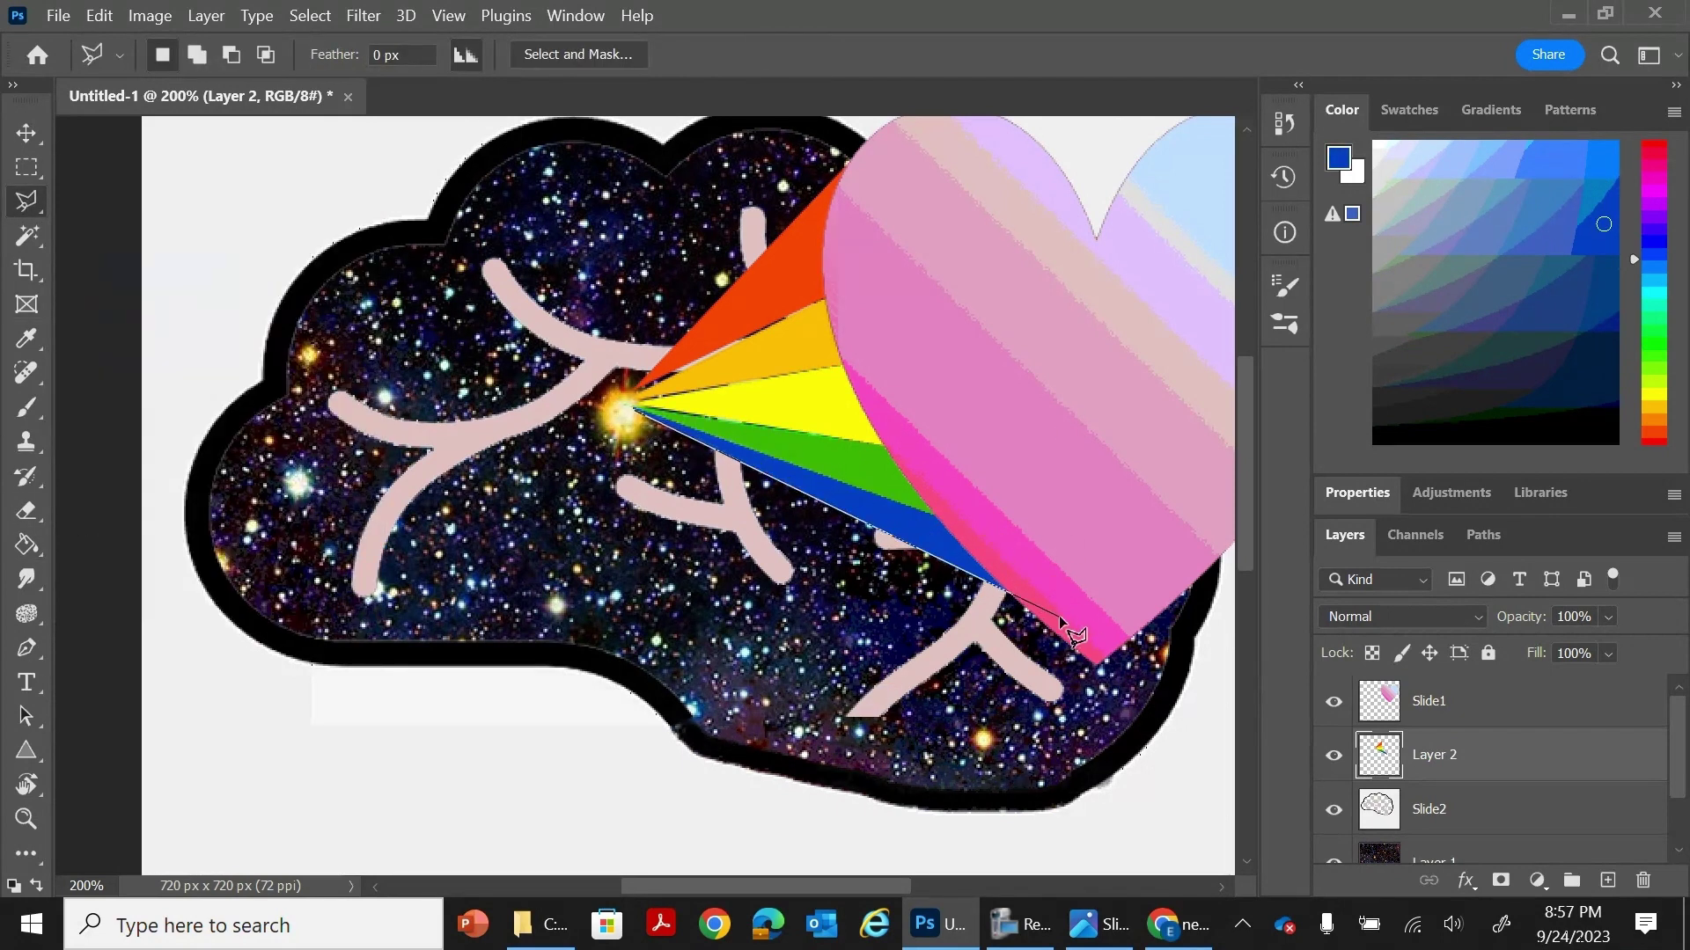
{"action": "left_click", "coordinate": [1098, 666]}
{"action": "left_click", "coordinate": [631, 410]}
{"action": "left_click", "coordinate": [1652, 206]}
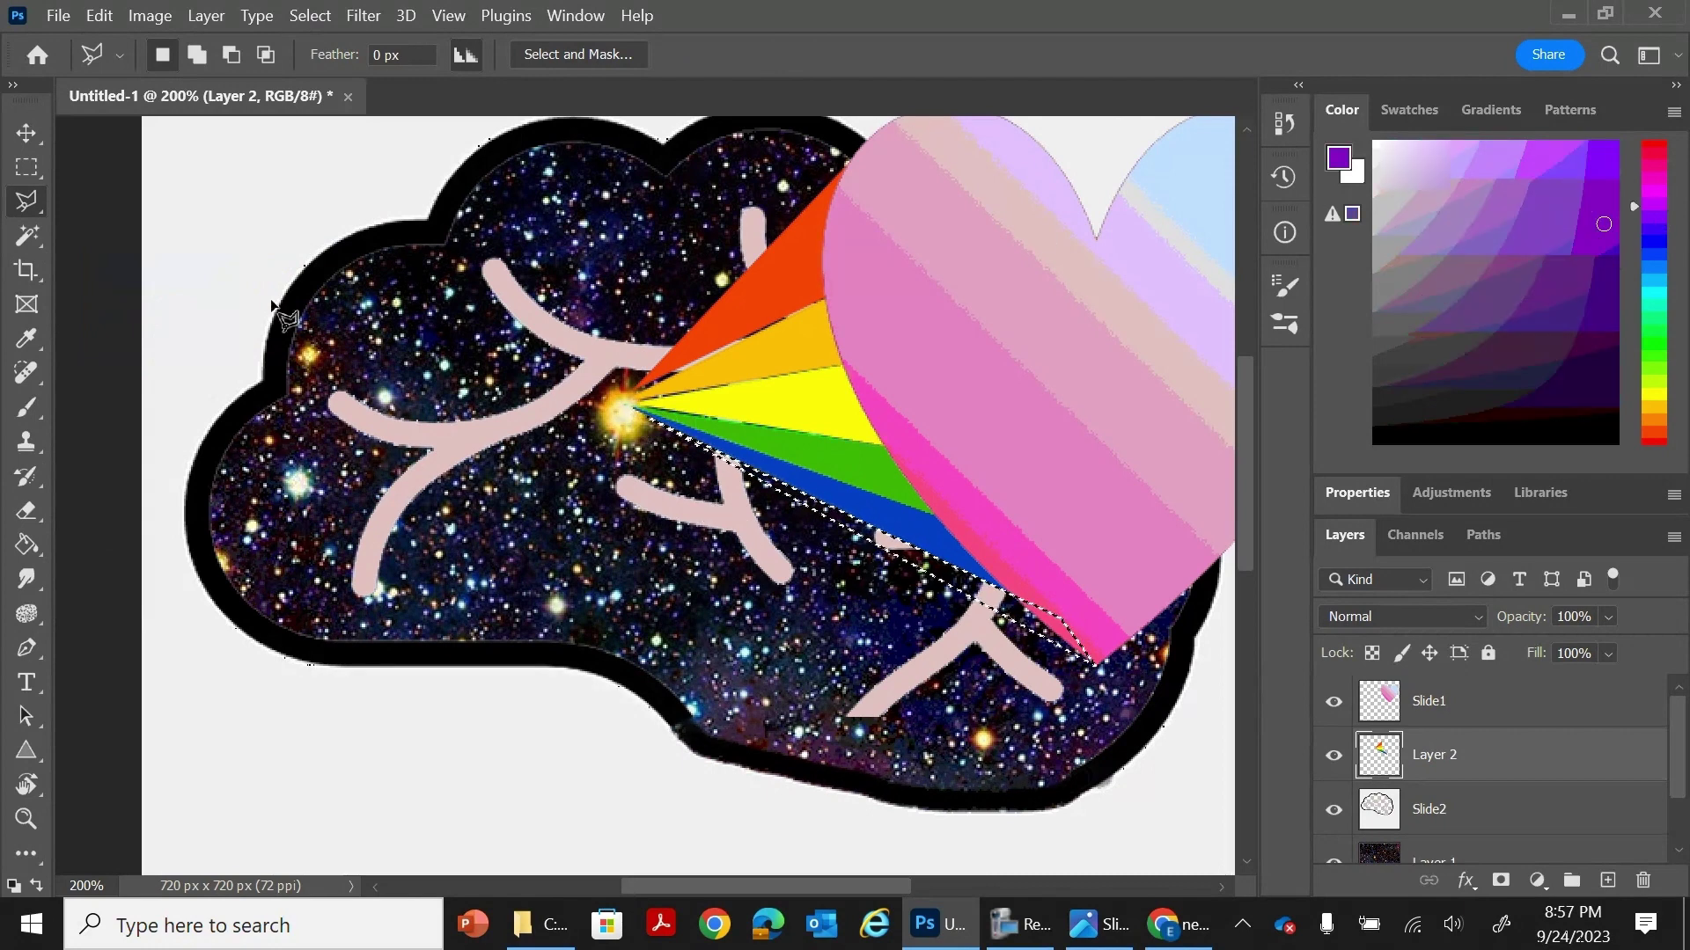
{"action": "left_click", "coordinate": [27, 545]}
{"action": "left_click", "coordinate": [968, 560]}
Step: Set the foreground colour to near-black and clear the purple wedge's selection
{"action": "left_click", "coordinate": [1445, 423]}
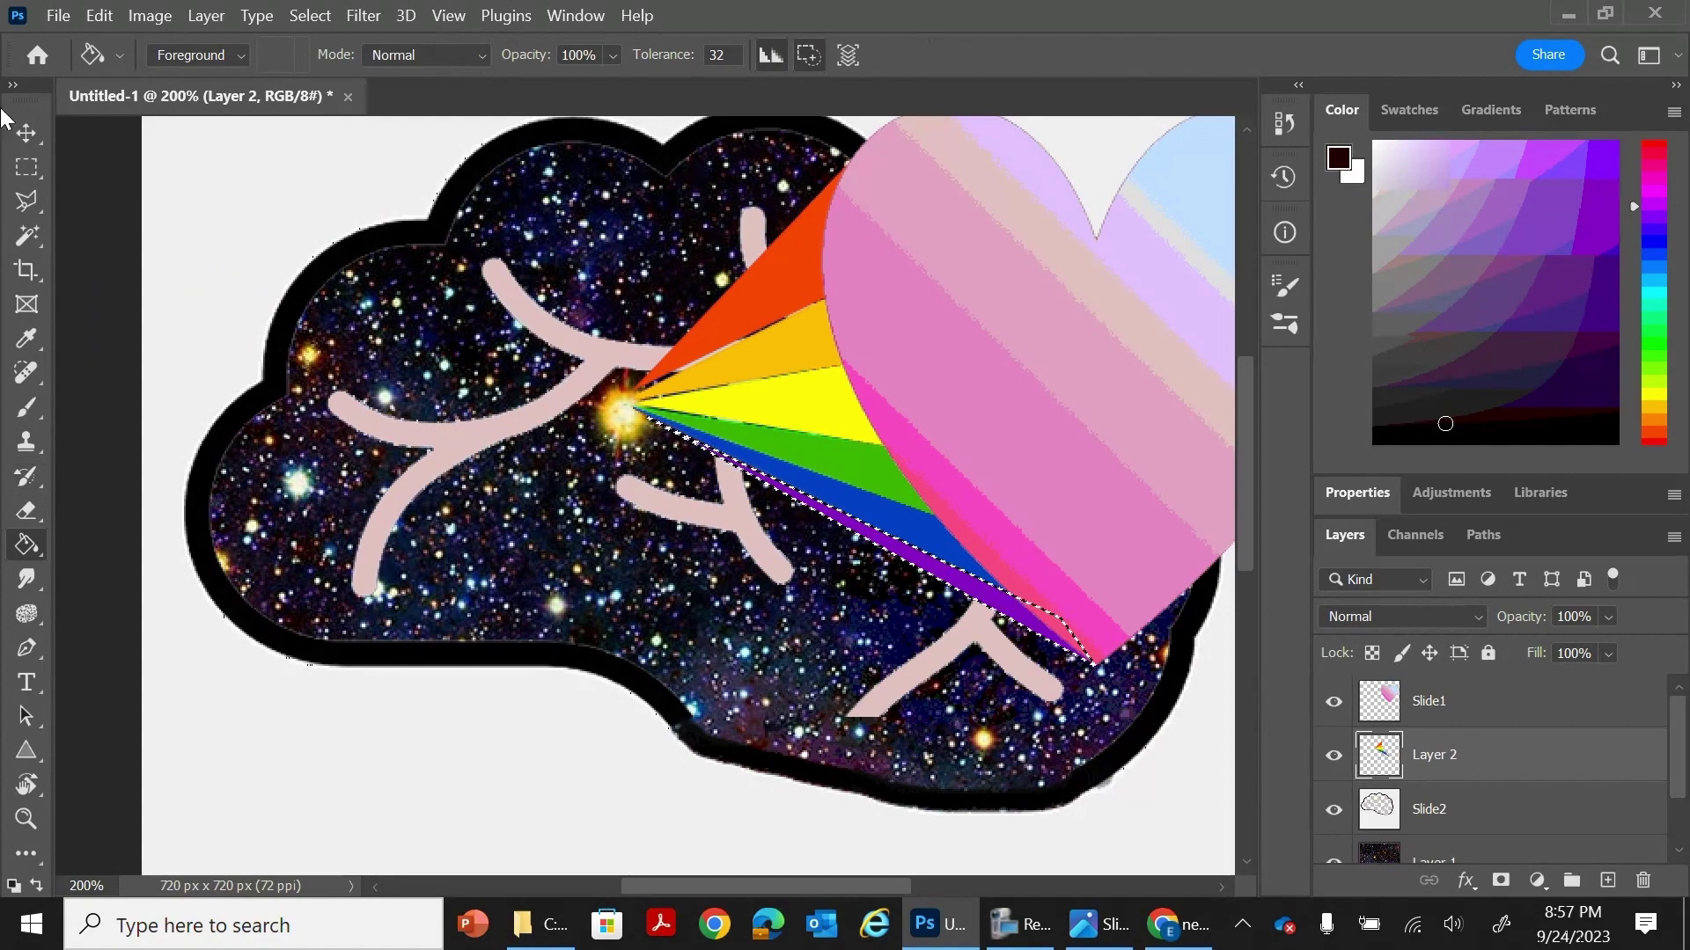
{"action": "key", "text": "m"}
{"action": "left_click", "coordinate": [585, 363]}
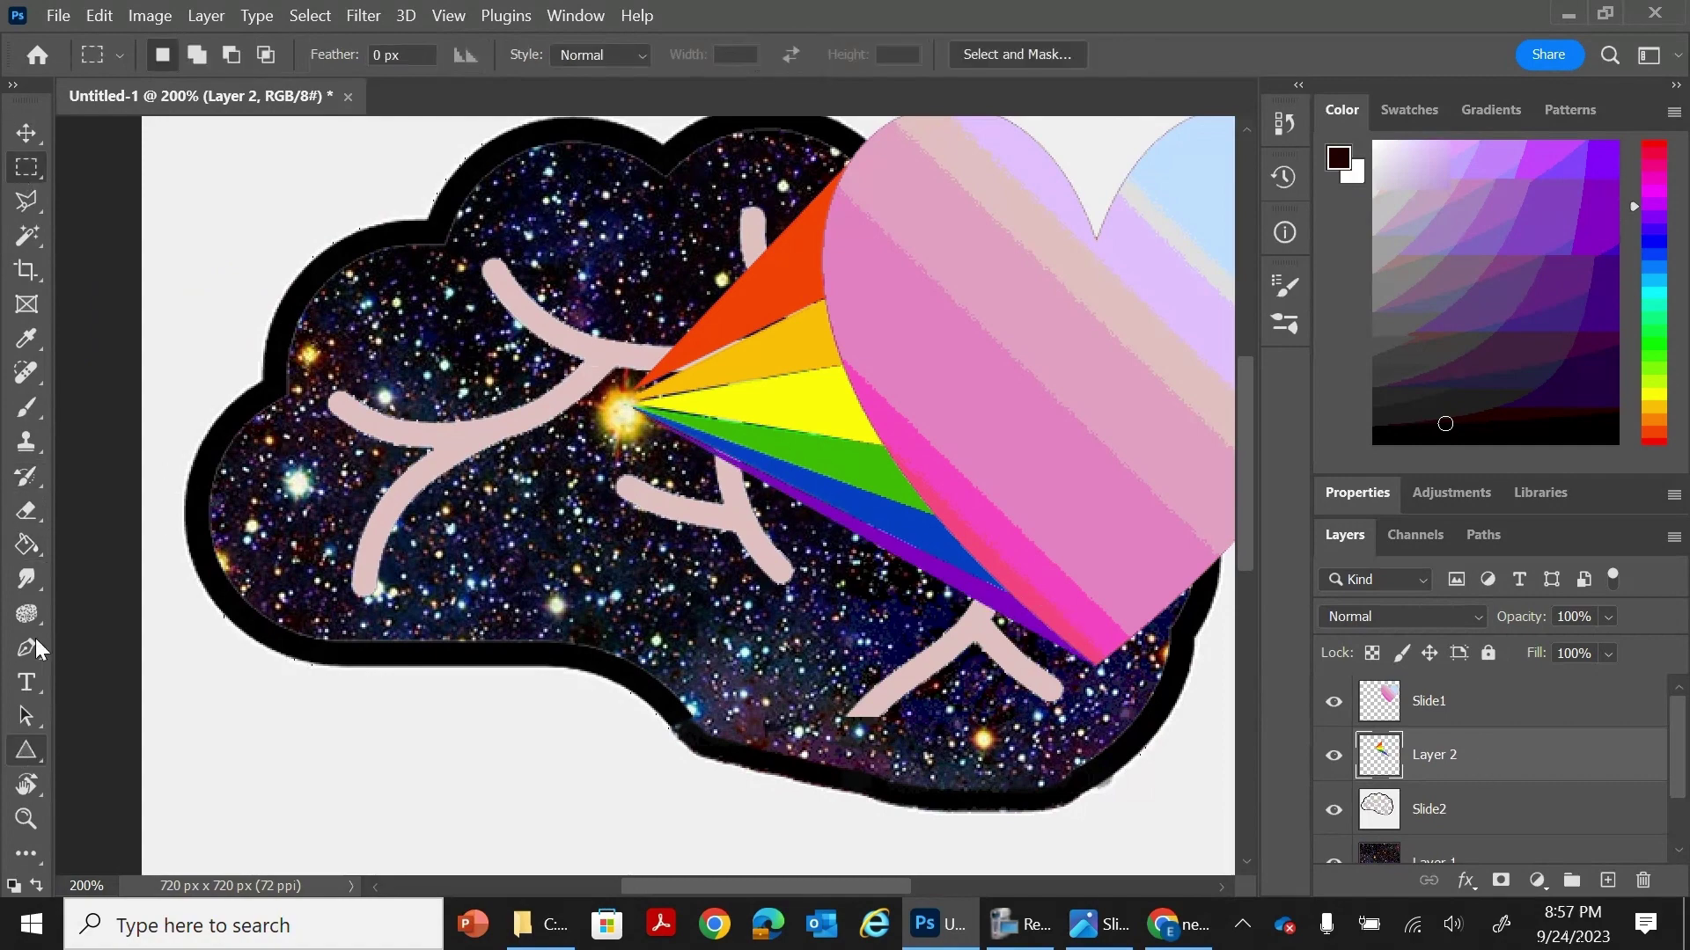
Step: Try to smudge the seam between the orange-red and amber wedges using an enlarged Smudge brush
{"action": "left_click", "coordinate": [27, 579]}
{"action": "left_click", "coordinate": [191, 54]}
{"action": "scroll", "coordinate": [282, 458], "scroll_direction": "up", "scroll_amount": 3}
{"action": "double_click", "coordinate": [272, 404]}
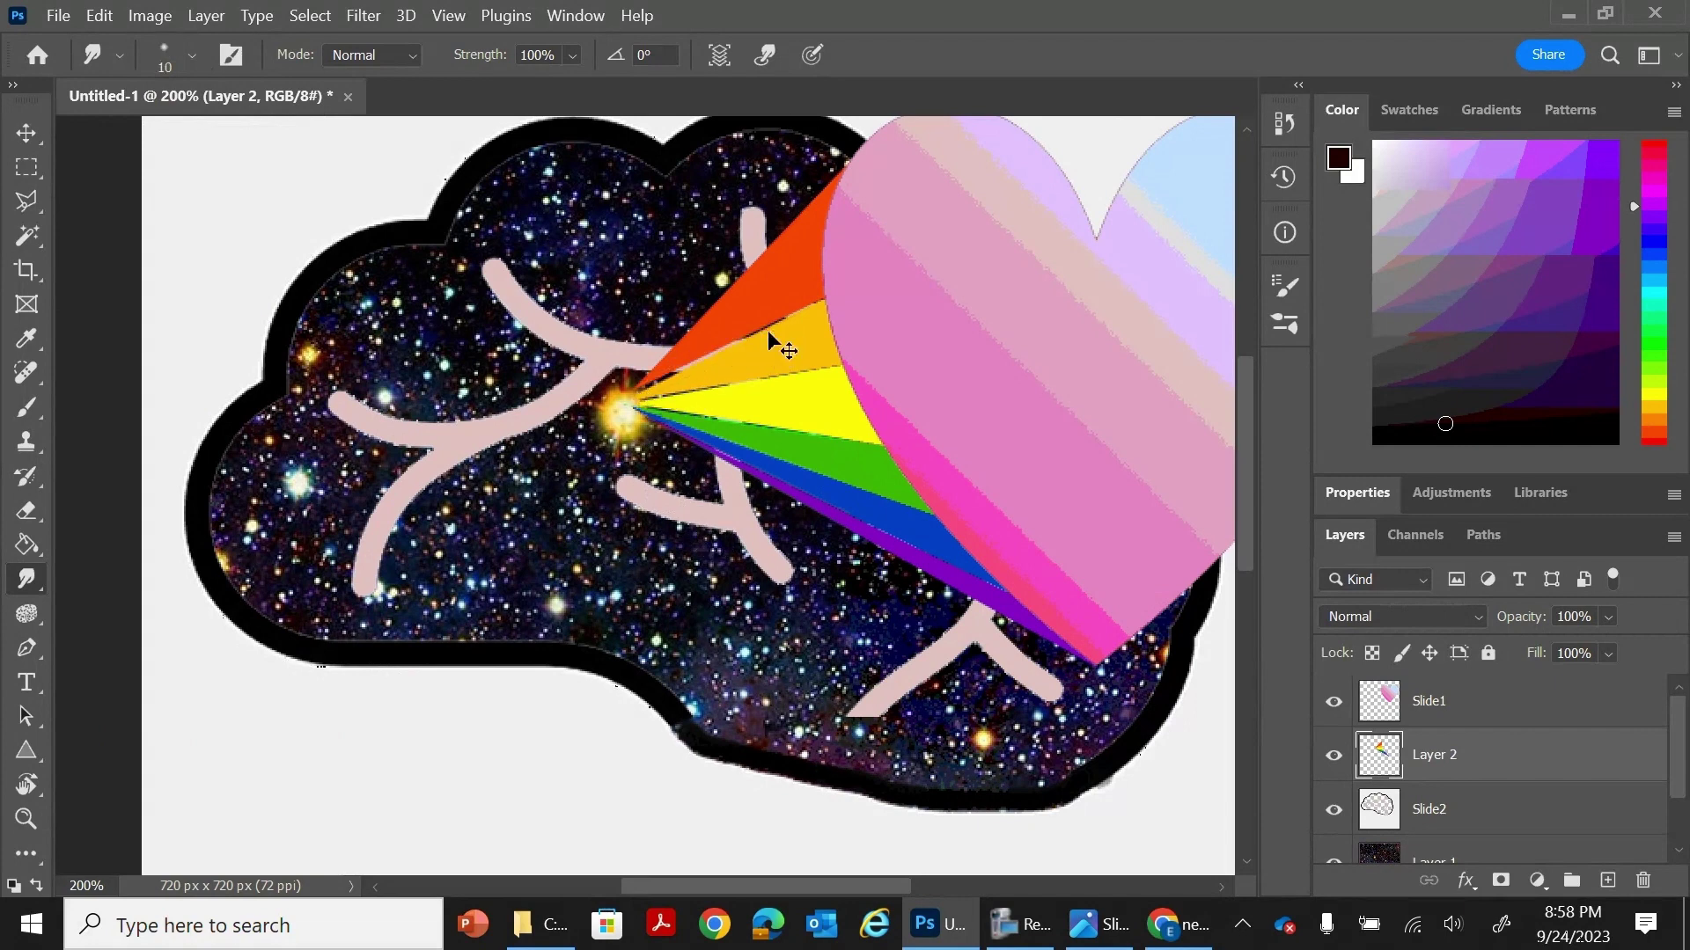
{"action": "key", "text": "bracketright"}
{"action": "key", "text": "bracketright"}
{"action": "mouse_move", "coordinate": [788, 314]}
{"action": "left_mouse_down"}
{"action": "mouse_move", "coordinate": [649, 376]}
{"action": "mouse_move", "coordinate": [942, 326]}
{"action": "left_mouse_up"}
Step: Reselect the orange-red wedge down to the amber edge and refill it with its own sampled colour to close the gap
{"action": "left_click", "coordinate": [25, 819]}
{"action": "left_click", "coordinate": [201, 55]}
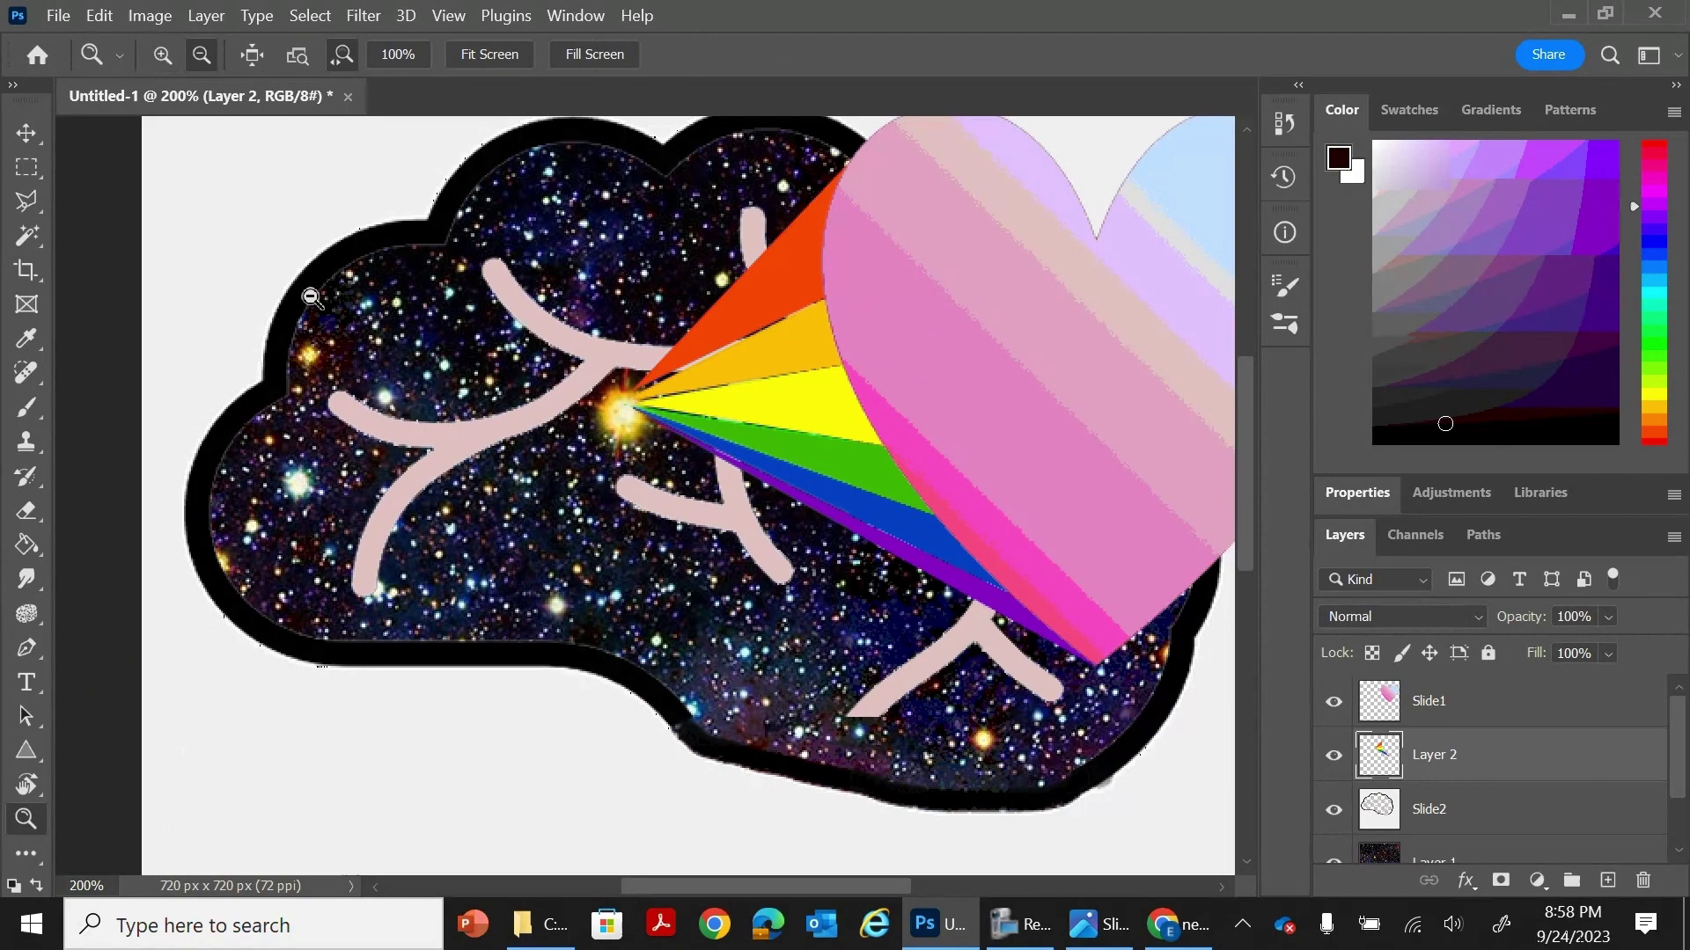
{"action": "double_click", "coordinate": [314, 300]}
{"action": "left_click", "coordinate": [349, 338]}
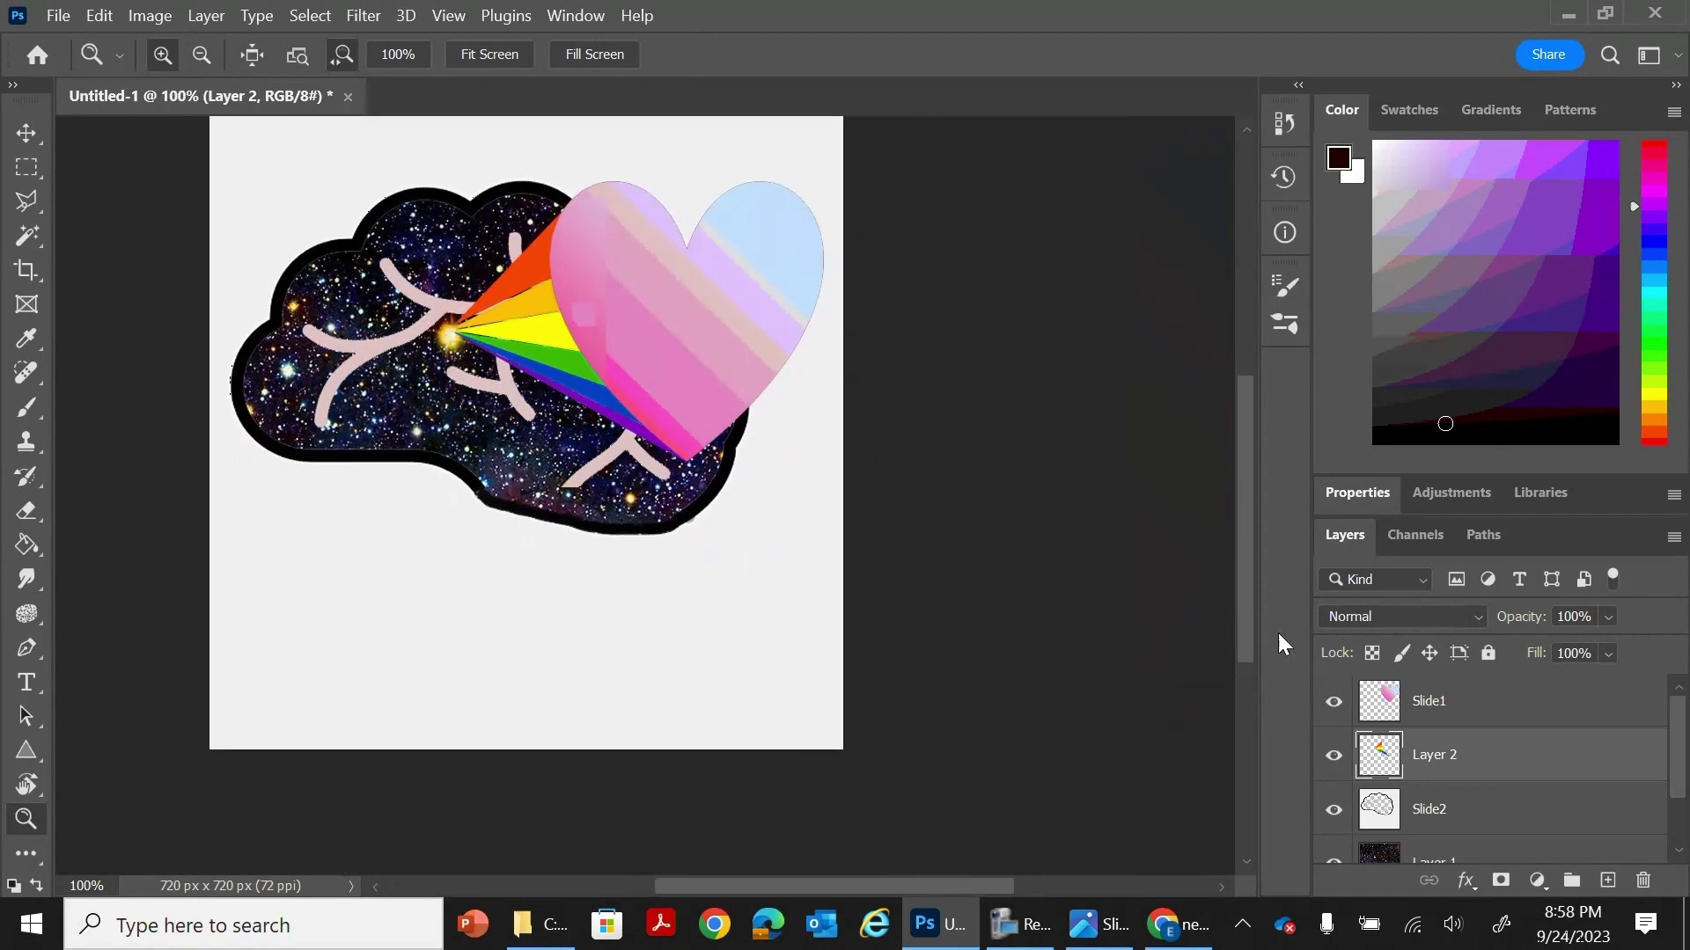
{"action": "double_click", "coordinate": [498, 319]}
{"action": "left_click", "coordinate": [29, 199]}
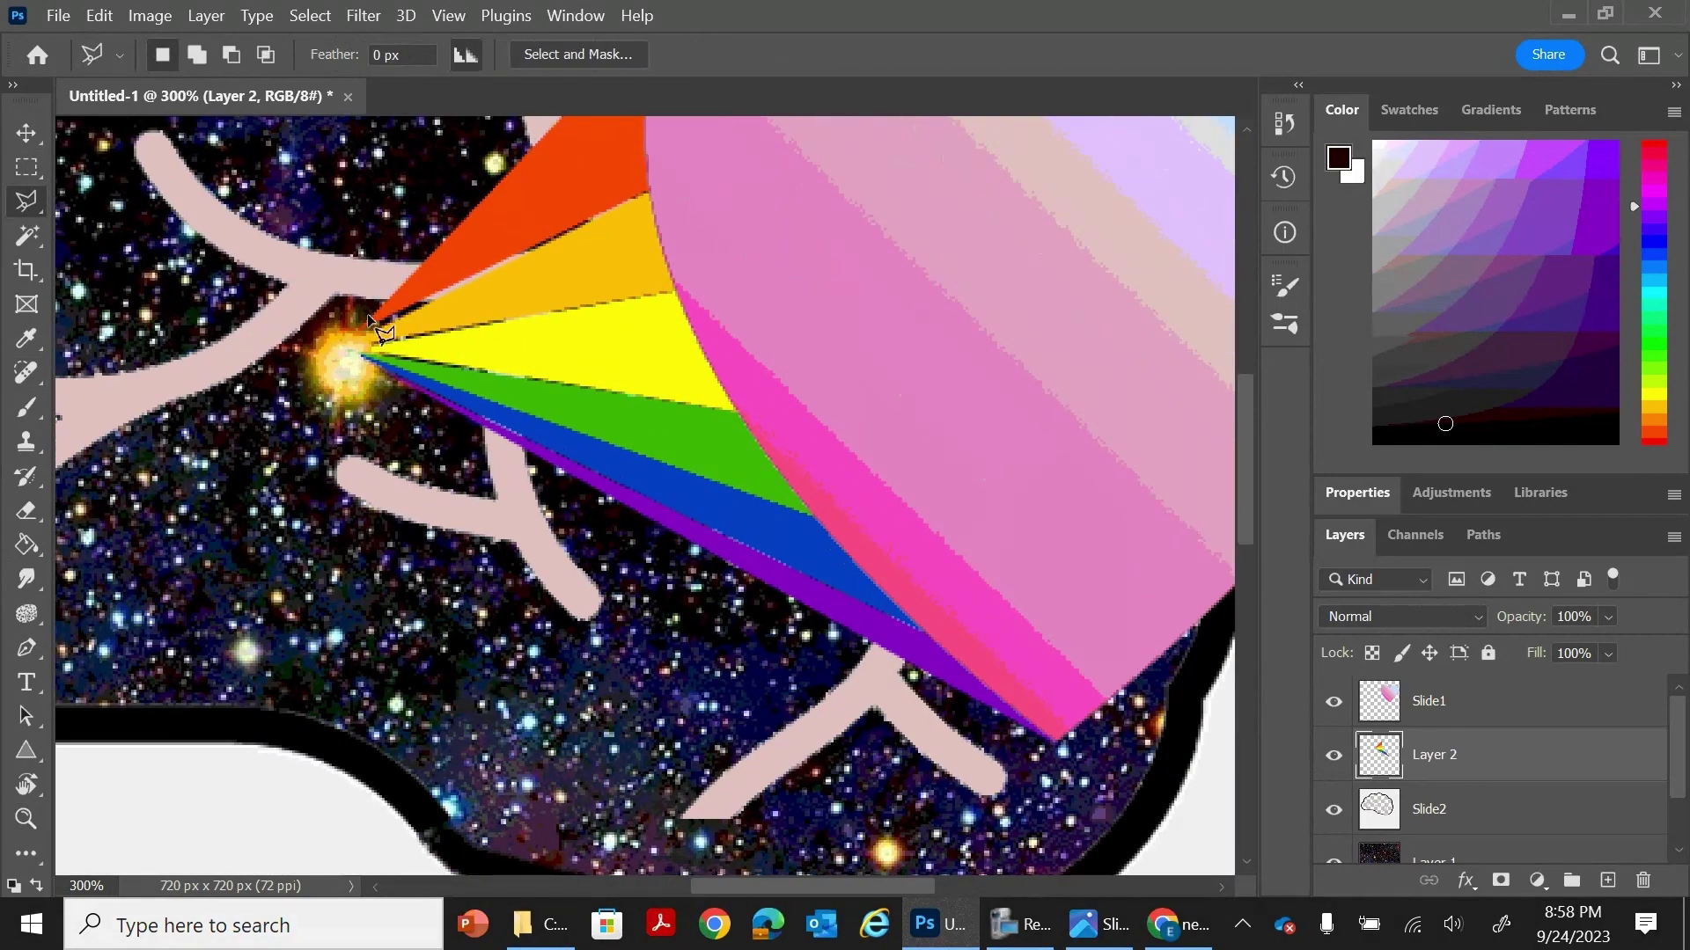
{"action": "left_click", "coordinate": [658, 189]}
{"action": "scroll", "coordinate": [669, 229], "scroll_direction": "up", "scroll_amount": 5}
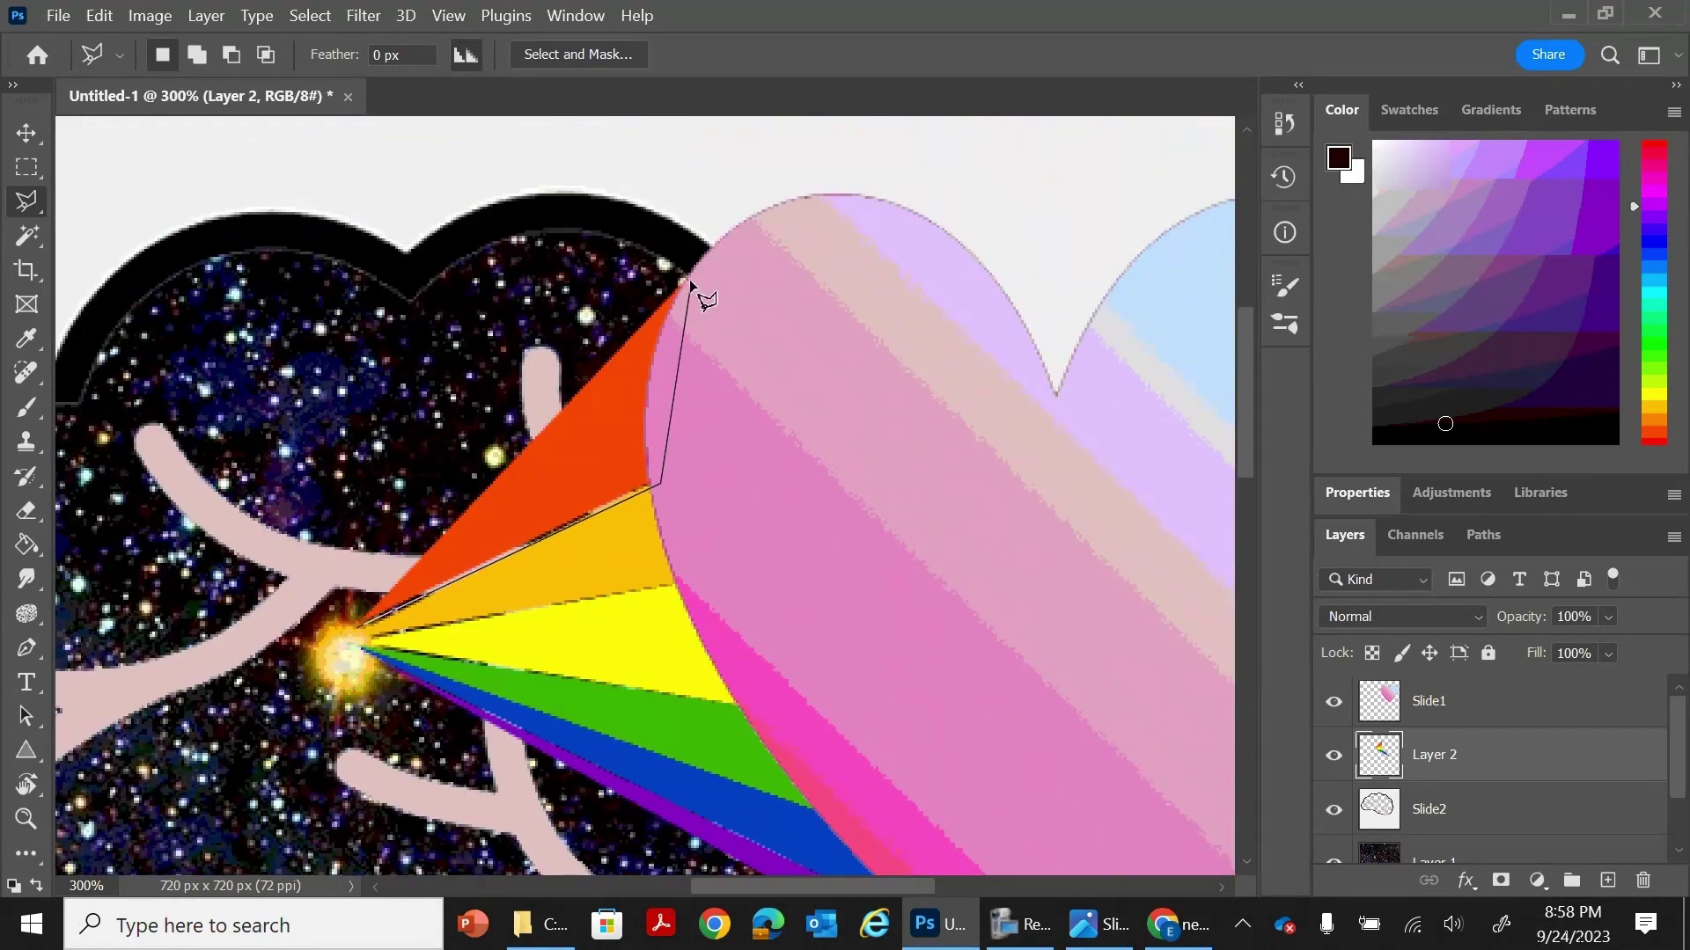
{"action": "left_click", "coordinate": [359, 627]}
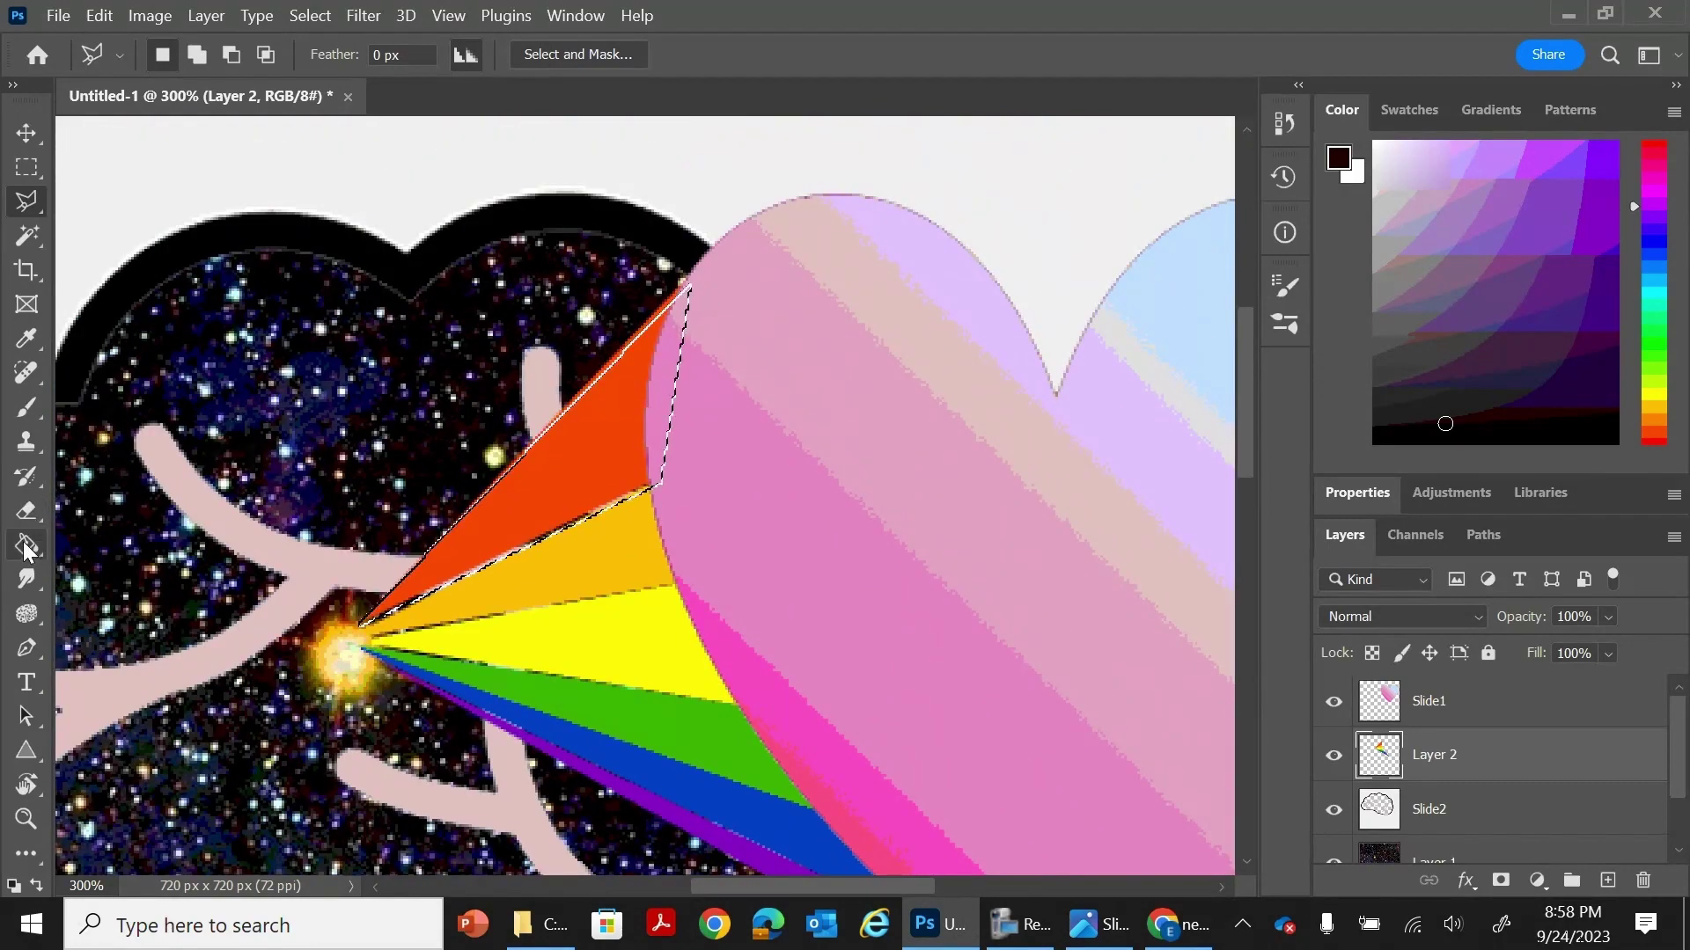
{"action": "left_click", "coordinate": [26, 545]}
{"action": "left_click", "coordinate": [26, 338]}
{"action": "left_click", "coordinate": [616, 453]}
{"action": "left_click", "coordinate": [26, 544]}
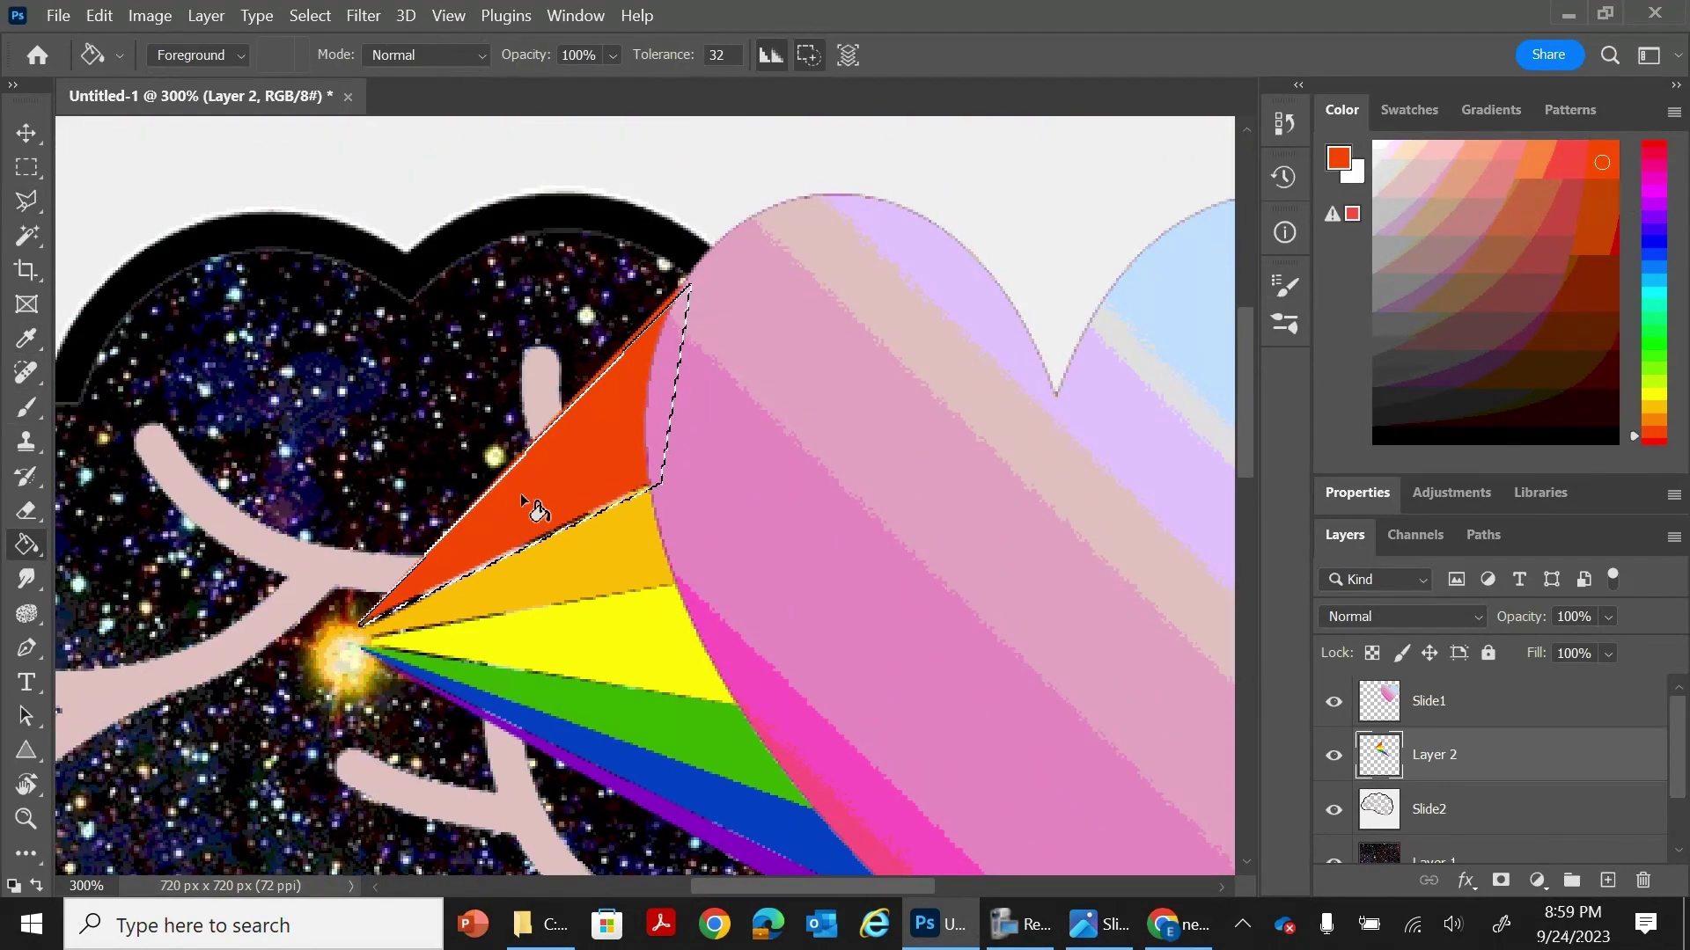
{"action": "left_click", "coordinate": [535, 511]}
Step: Clear the selection around the refilled orange-red wedge
{"action": "left_click", "coordinate": [26, 201]}
{"action": "left_click", "coordinate": [455, 432]}
{"action": "double_click", "coordinate": [390, 585]}
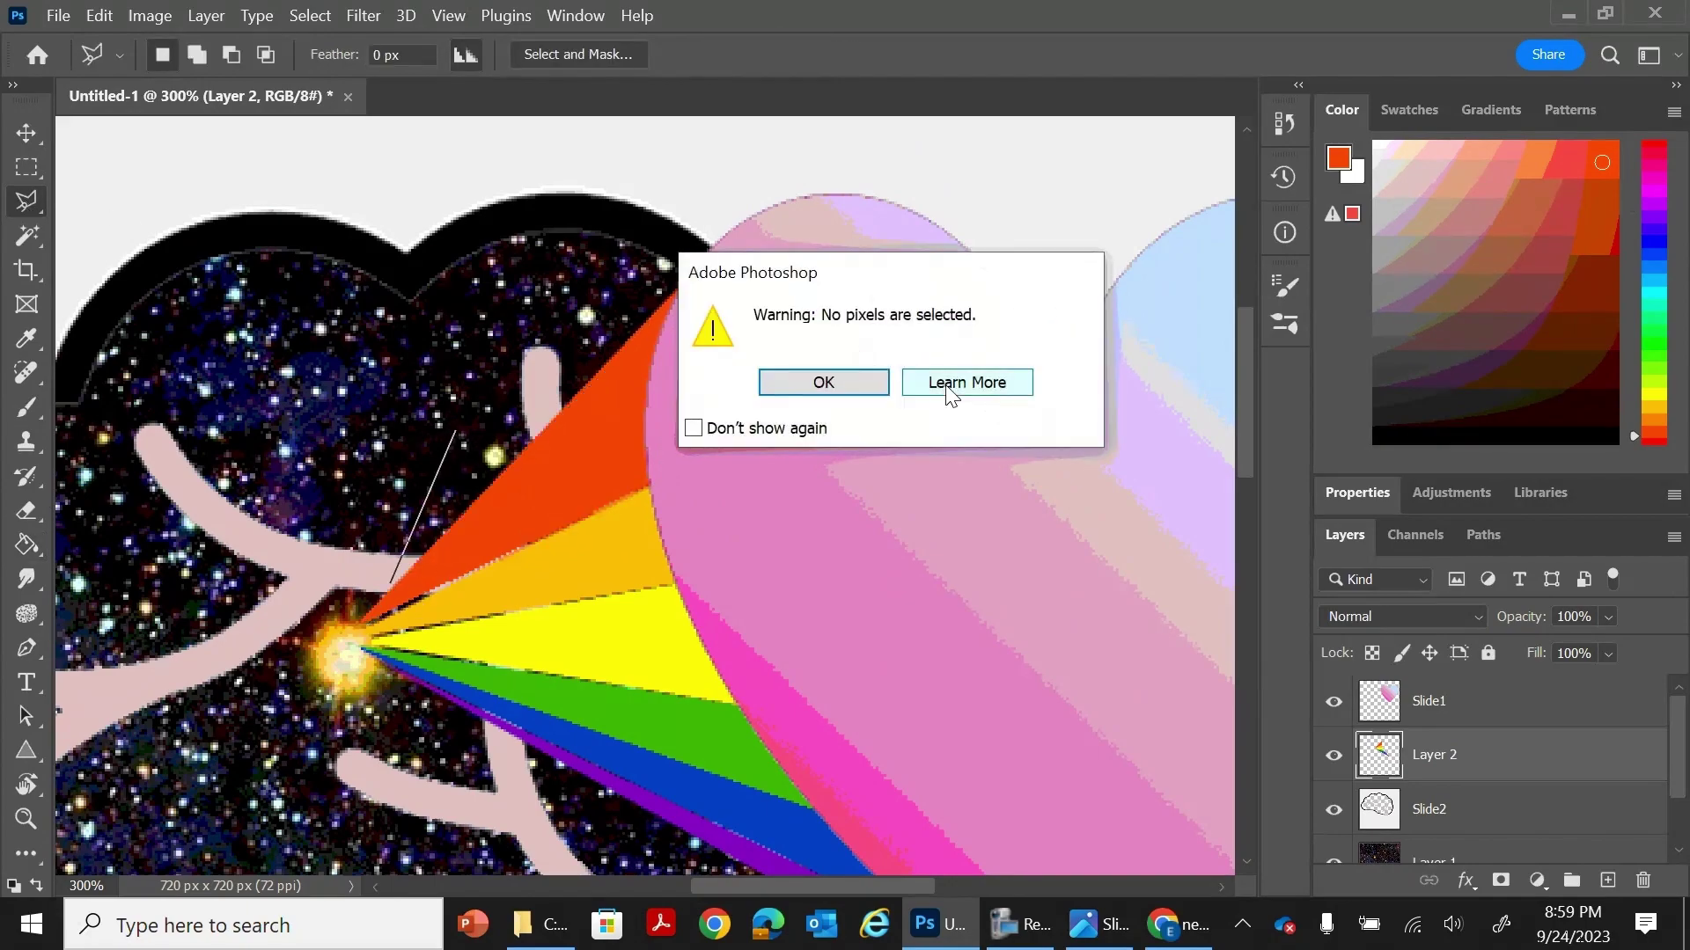
{"action": "left_click", "coordinate": [947, 384]}
{"action": "left_click", "coordinate": [1669, 15]}
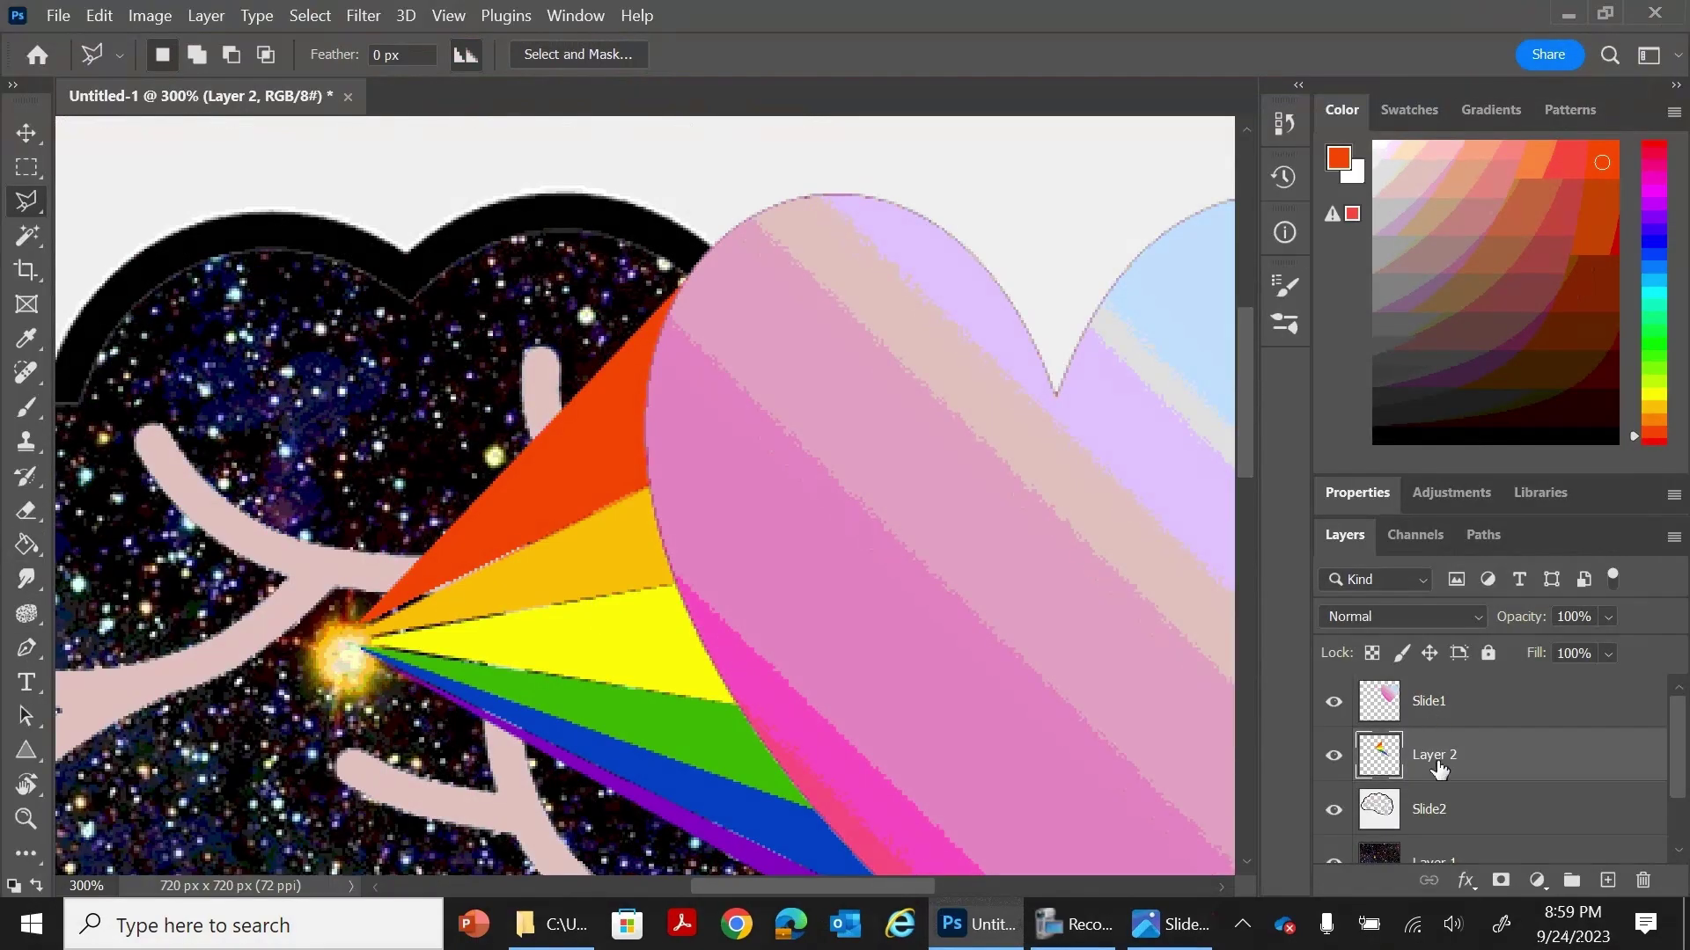
Step: Select the white background around the brain on the Slide2 layer with the Magic Wand
{"action": "scroll", "coordinate": [763, 518], "scroll_direction": "right", "scroll_amount": 2}
{"action": "left_click", "coordinate": [26, 819]}
{"action": "left_click", "coordinate": [202, 55]}
{"action": "left_click", "coordinate": [627, 410]}
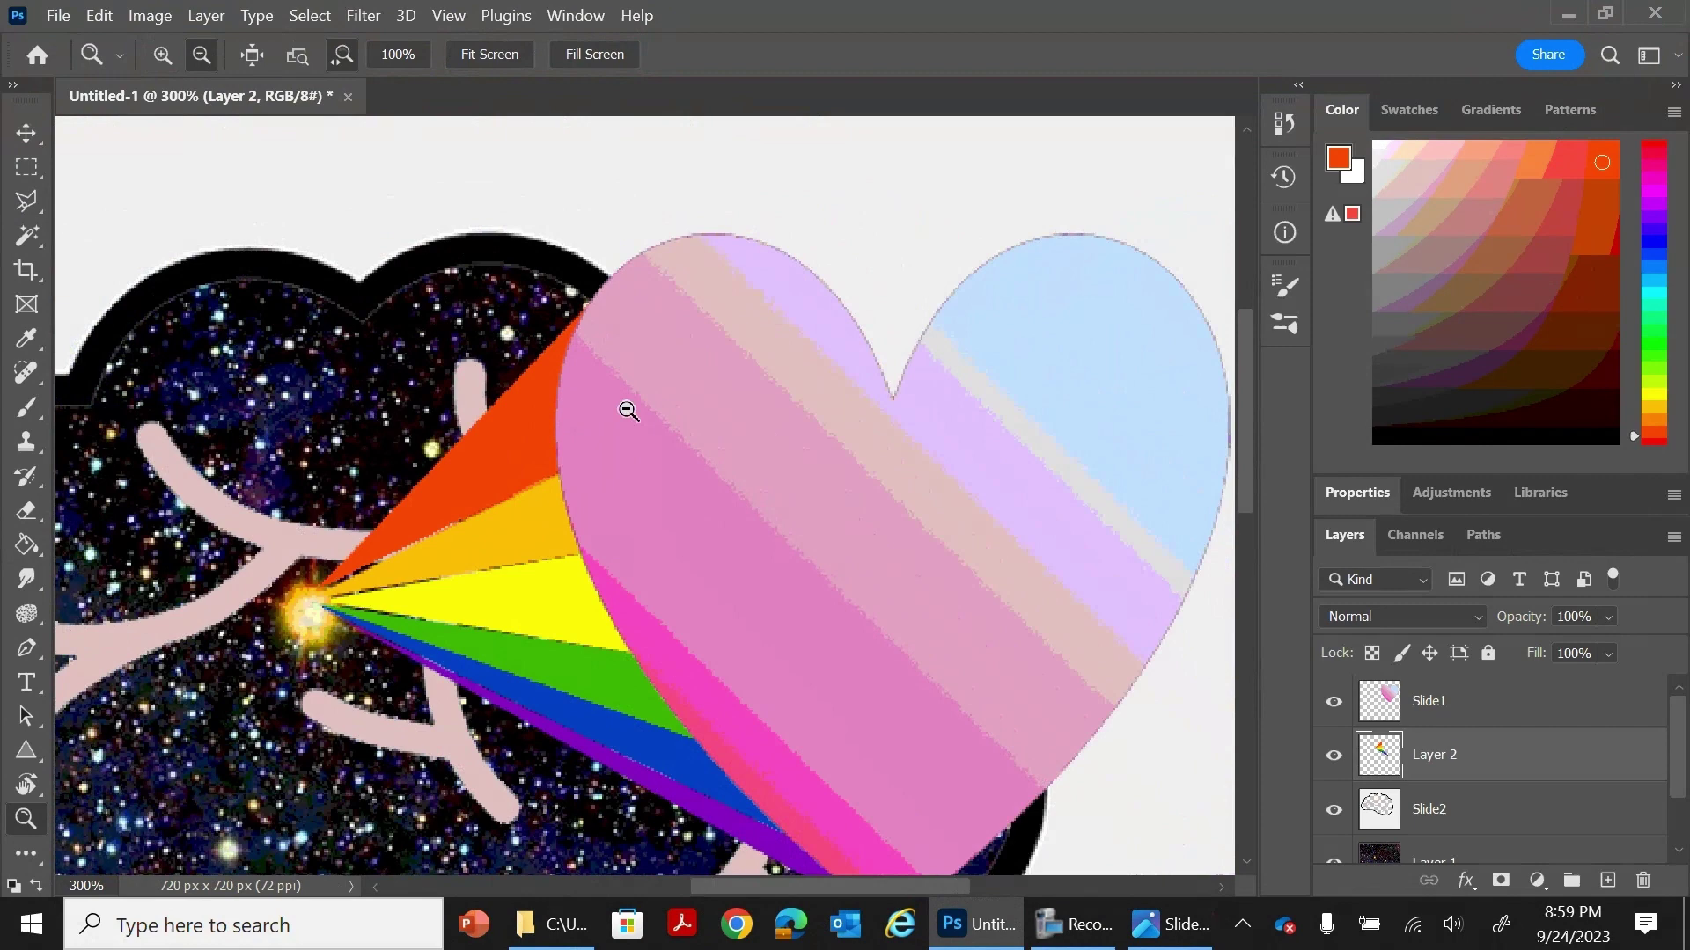
{"action": "left_click", "coordinate": [627, 410]}
{"action": "scroll", "coordinate": [911, 709], "scroll_direction": "down", "scroll_amount": 2}
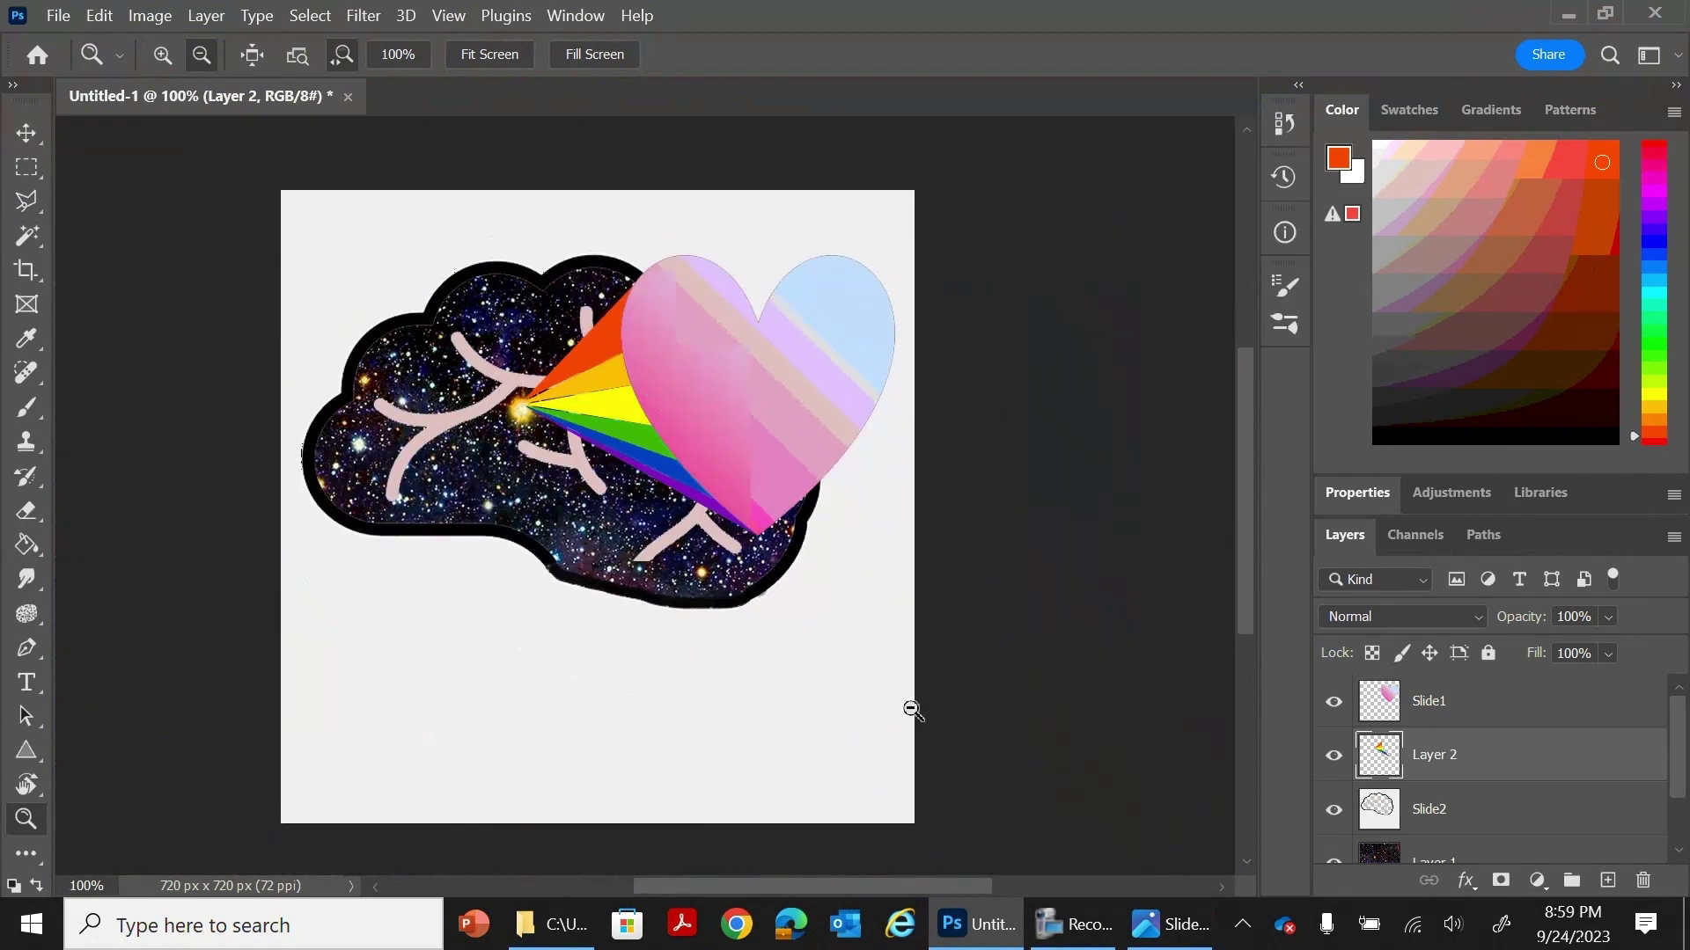
{"action": "left_click", "coordinate": [1452, 814]}
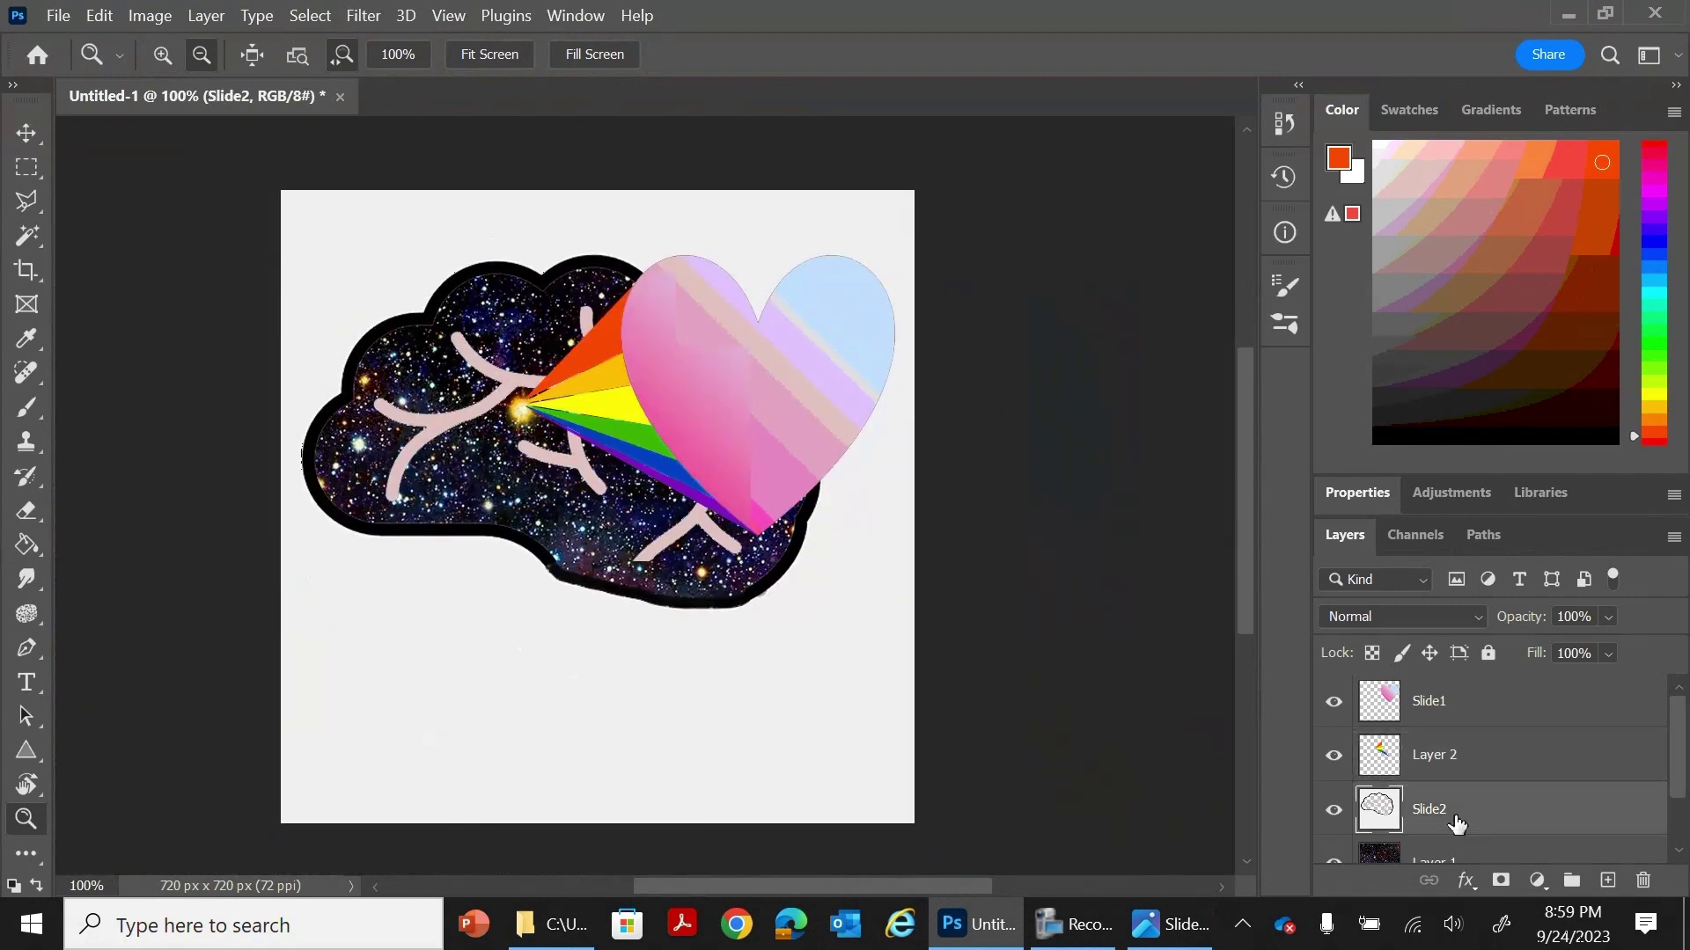
{"action": "left_click", "coordinate": [27, 202]}
{"action": "left_click", "coordinate": [26, 236]}
{"action": "left_click", "coordinate": [446, 610]}
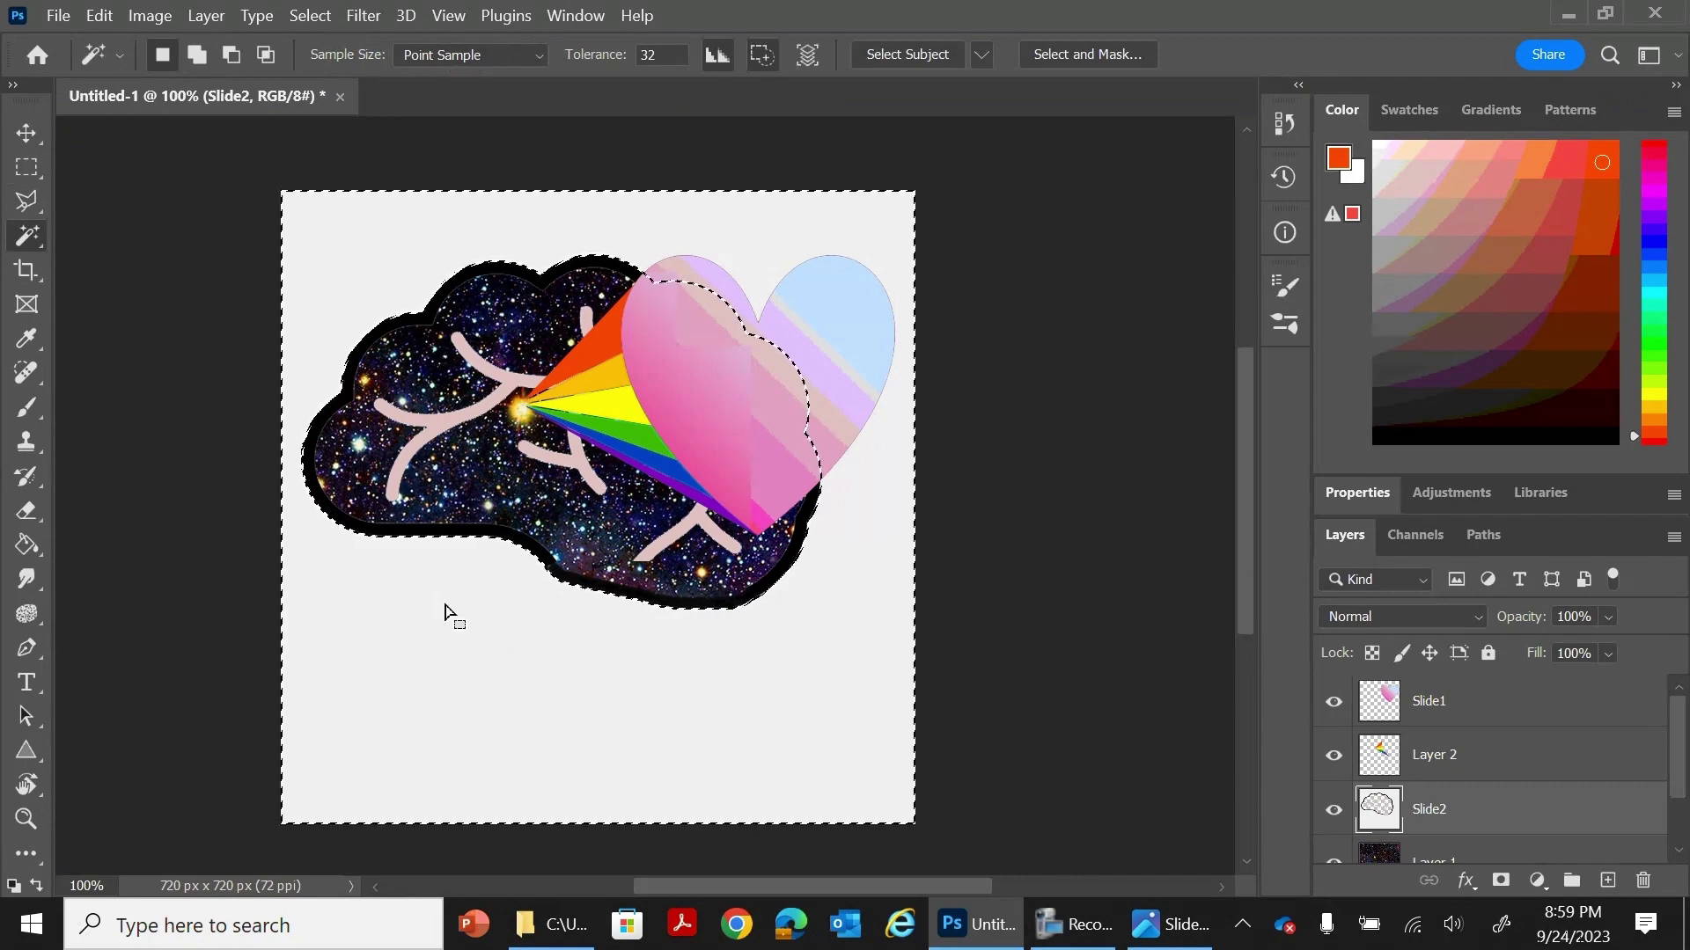
Step: Activate the Gradient tool and look through the gradient preset groups, including Cloud, for a background fill
{"action": "right_click", "coordinate": [38, 541]}
{"action": "left_click", "coordinate": [91, 547]}
{"action": "left_click", "coordinate": [257, 55]}
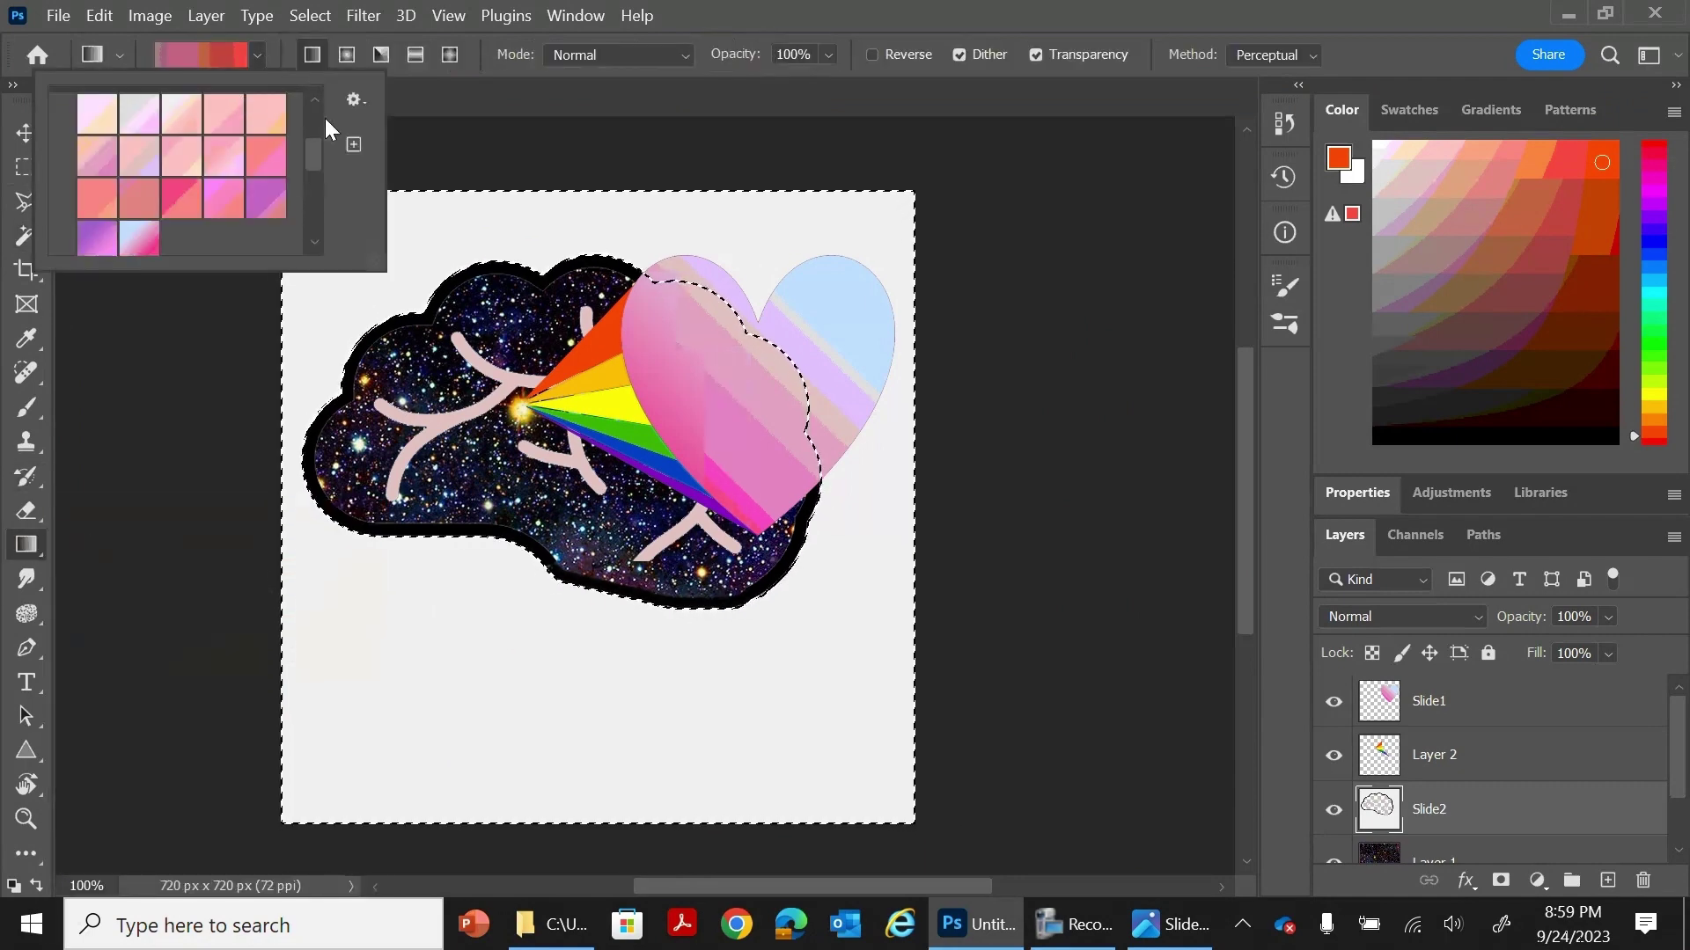
{"action": "left_click_drag", "start_coordinate": [315, 155], "coordinate": [315, 145]}
{"action": "left_click", "coordinate": [64, 114]}
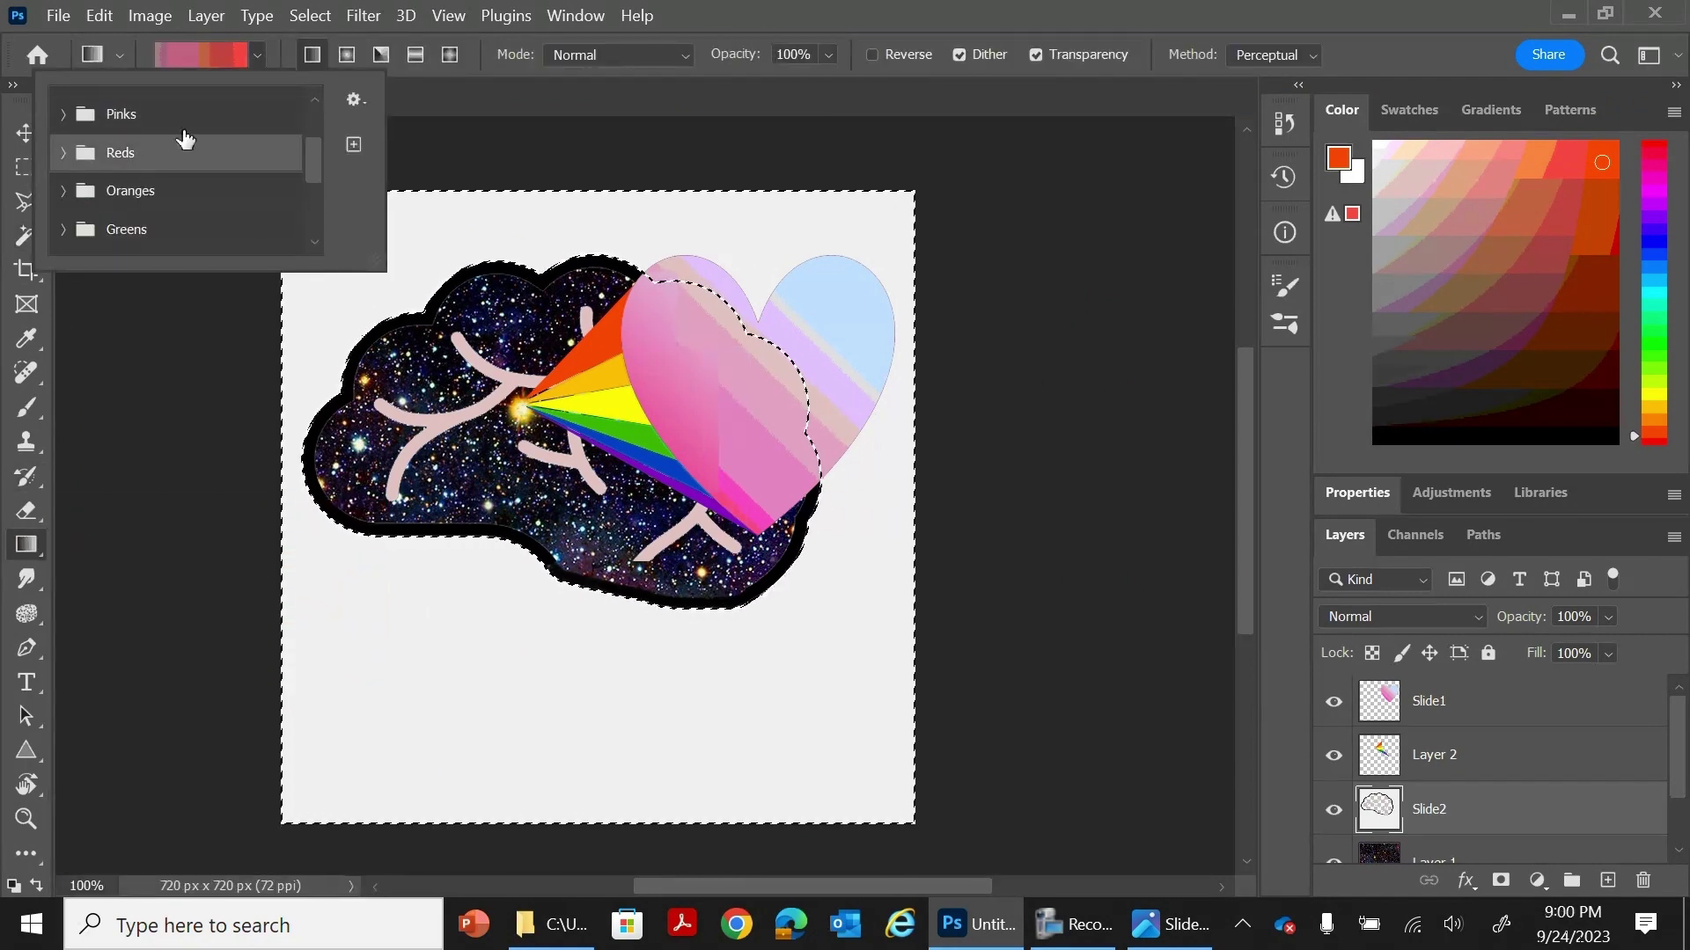
{"action": "scroll", "coordinate": [64, 107], "scroll_direction": "up", "scroll_amount": 3}
{"action": "left_click", "coordinate": [62, 106]}
{"action": "left_click", "coordinate": [63, 106]}
{"action": "scroll", "coordinate": [120, 201], "scroll_direction": "down", "scroll_amount": 3}
{"action": "left_click_drag", "start_coordinate": [121, 201], "coordinate": [158, 166]}
{"action": "left_click", "coordinate": [63, 242]}
{"action": "left_click", "coordinate": [150, 436]}
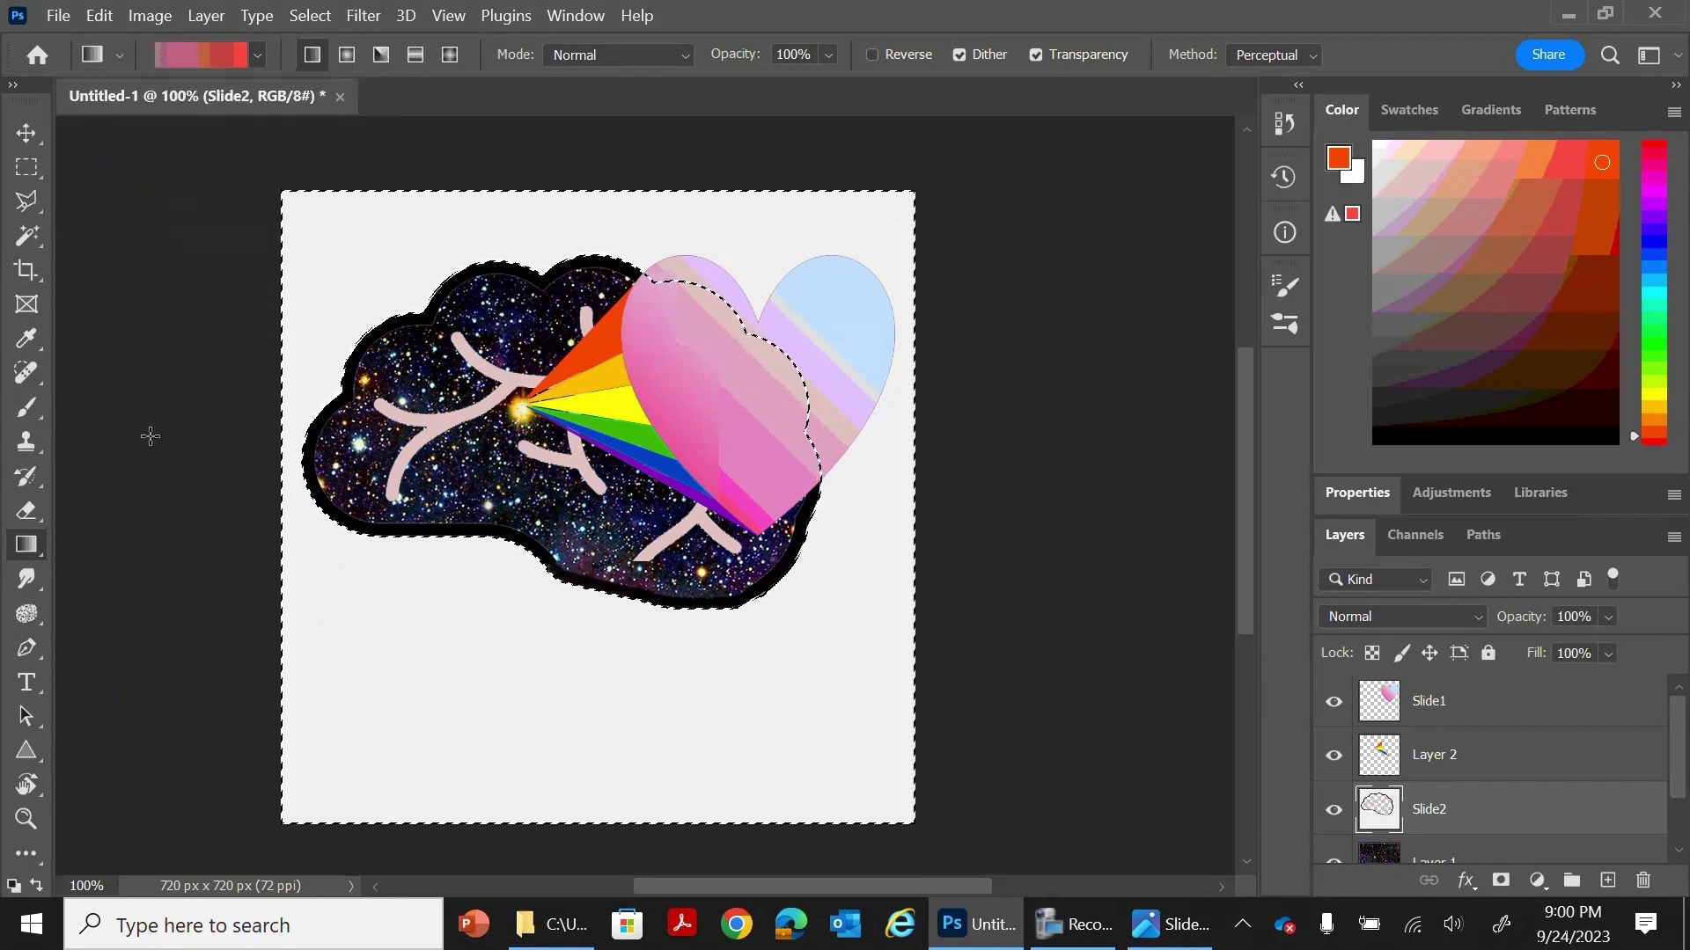
Step: Choose a lavender-to-dark-blue preset from the Blues group and fill the selected background with it, darkest at the canvas bottom
{"action": "left_click", "coordinate": [257, 55]}
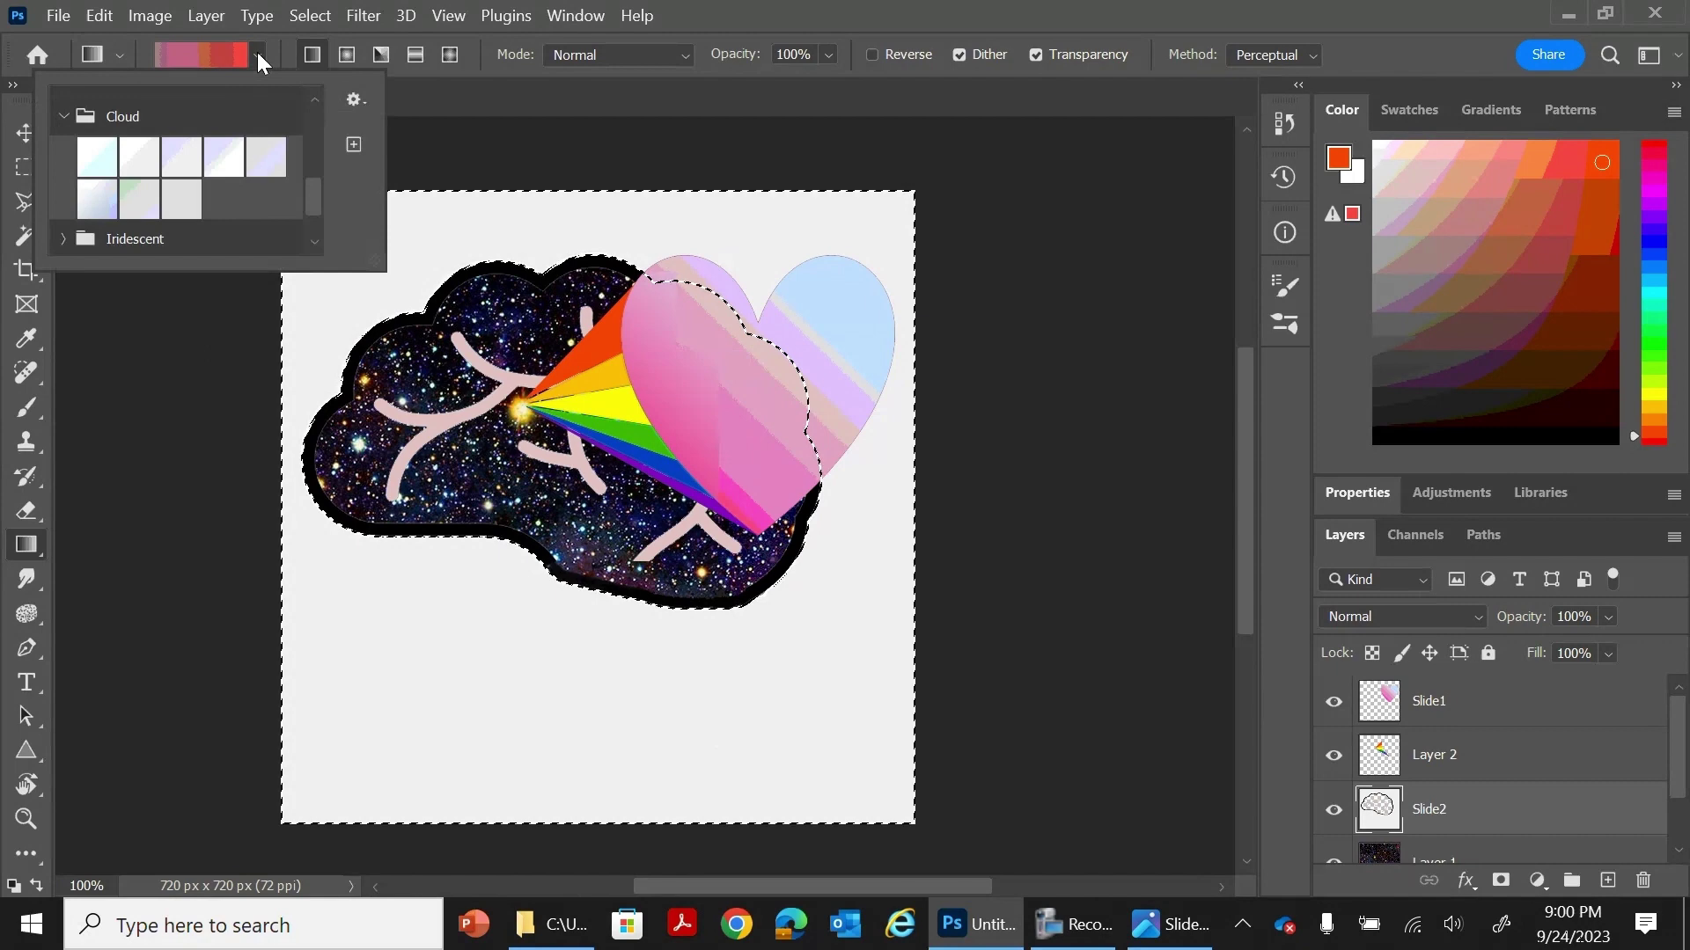
{"action": "left_click", "coordinate": [64, 119]}
{"action": "scroll", "coordinate": [173, 200], "scroll_direction": "up", "scroll_amount": 6}
{"action": "left_click", "coordinate": [112, 112]}
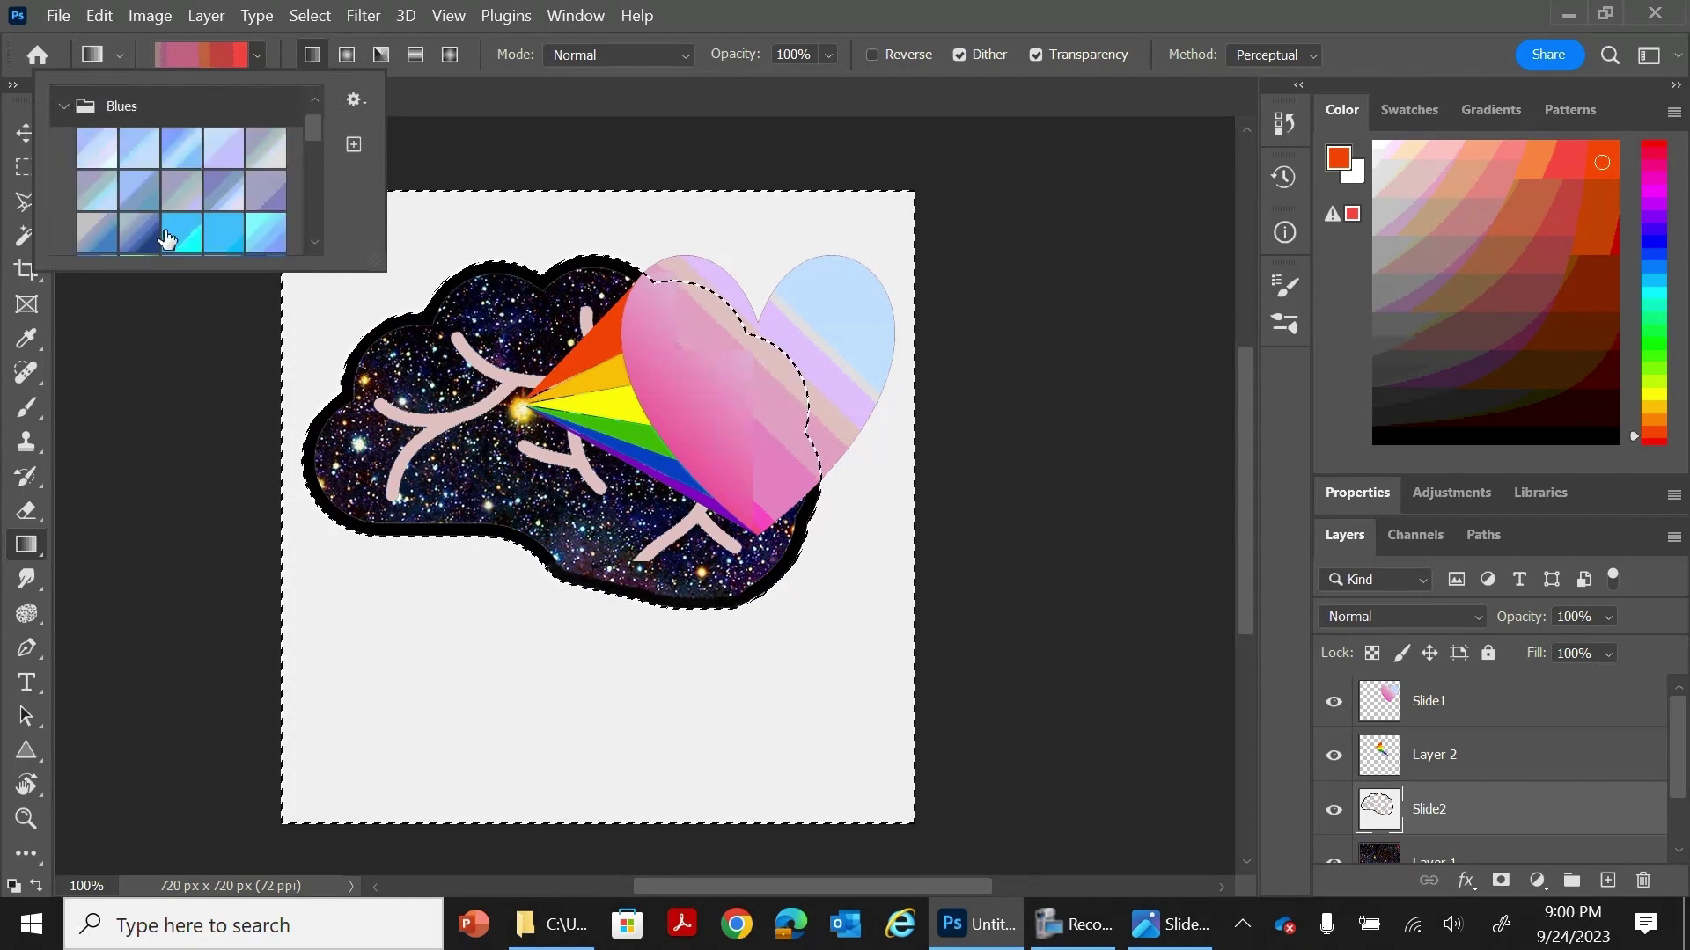
{"action": "left_click", "coordinate": [167, 236]}
{"action": "mouse_move", "coordinate": [570, 803]}
{"action": "left_mouse_down"}
{"action": "mouse_move", "coordinate": [577, 143]}
{"action": "mouse_move", "coordinate": [581, 817]}
{"action": "left_mouse_up"}
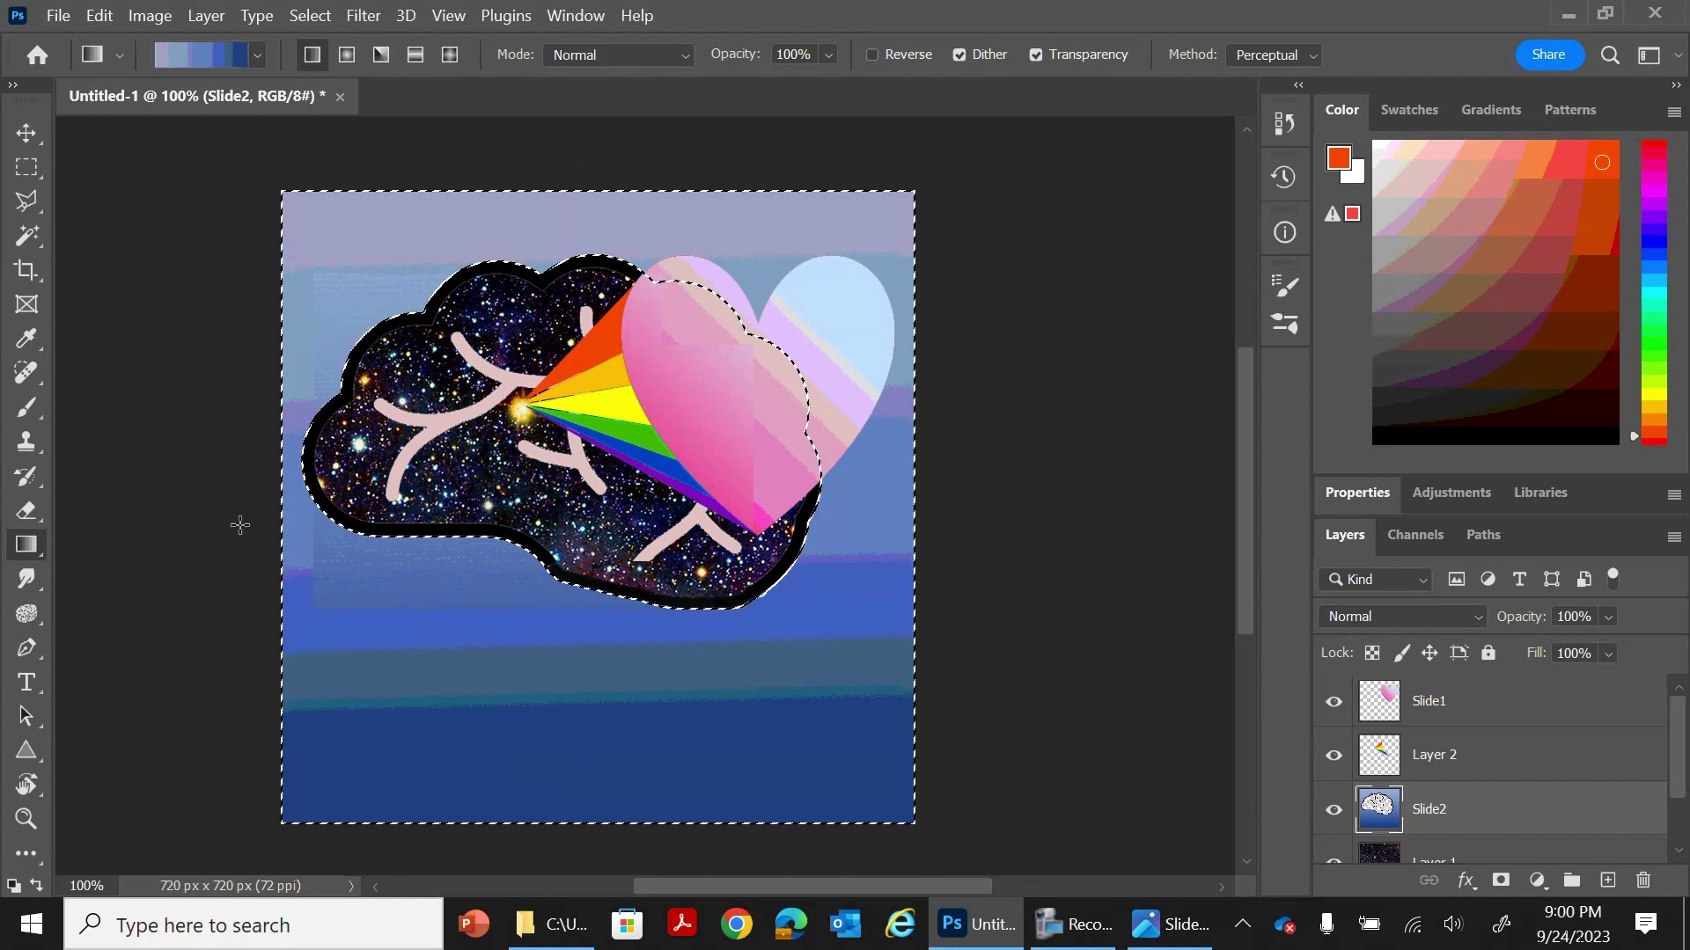
Step: Clear the selection and move all the artwork layers together straight down to centre the brain and heart vertically on the canvas
{"action": "left_click", "coordinate": [27, 167]}
{"action": "left_click", "coordinate": [77, 545]}
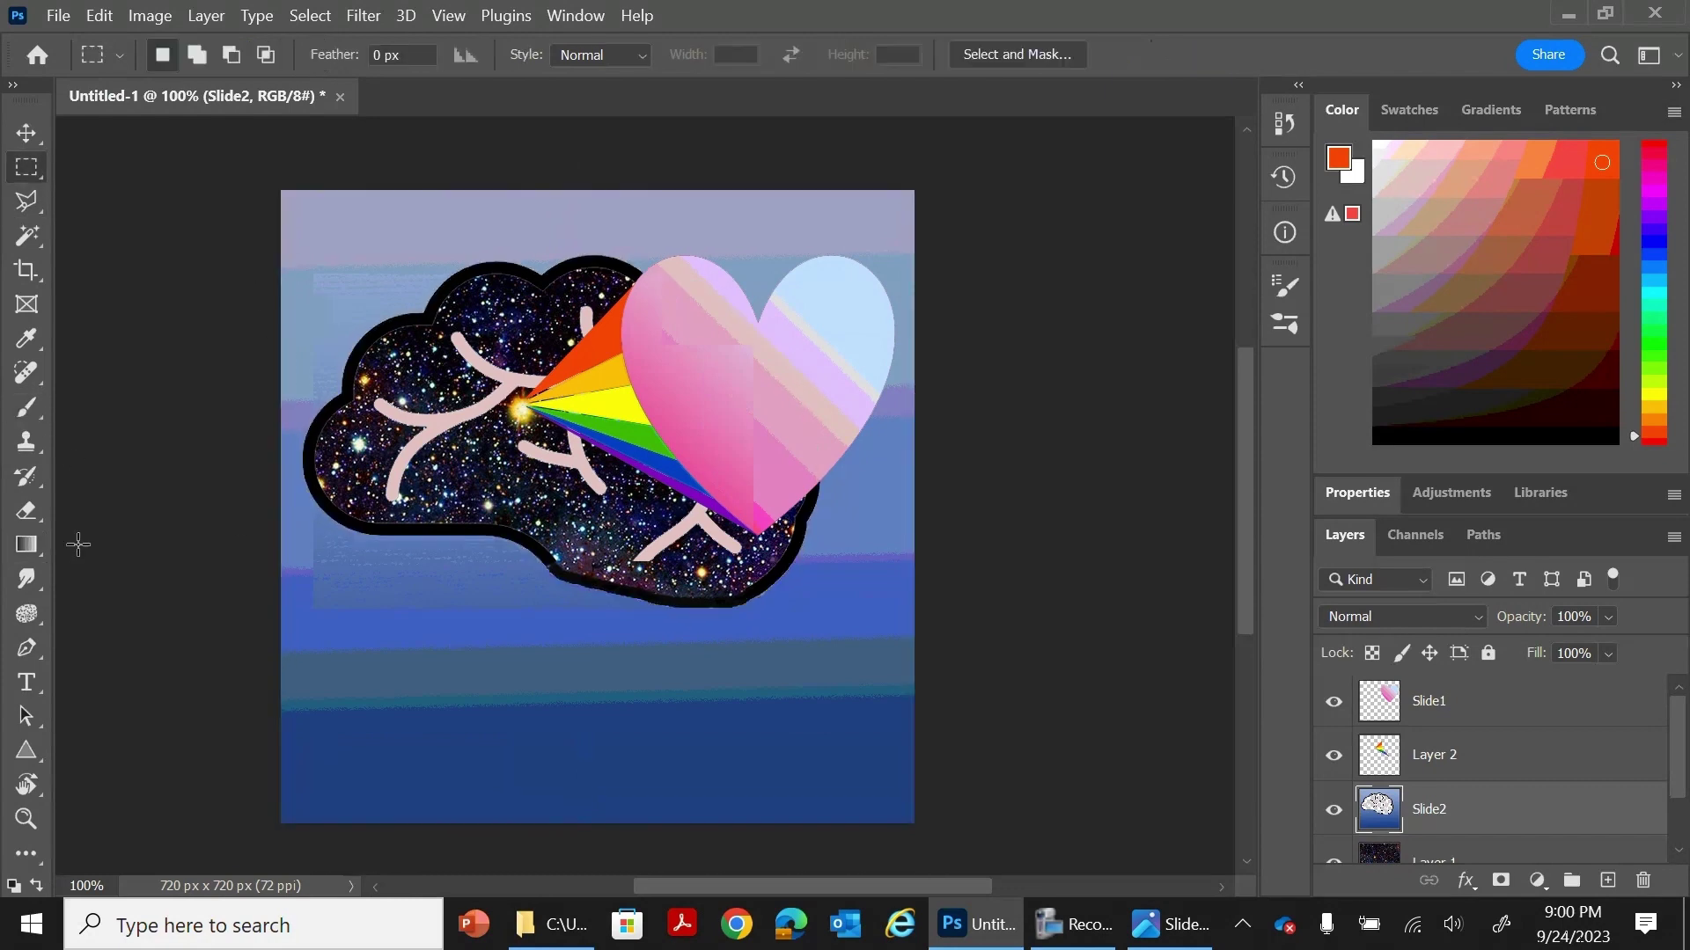
{"action": "left_click", "coordinate": [1458, 762], "text": "ctrl"}
{"action": "left_click", "coordinate": [1459, 716], "text": "ctrl"}
{"action": "scroll", "coordinate": [1460, 716], "scroll_direction": "down", "scroll_amount": 2}
{"action": "left_click", "coordinate": [40, 133]}
{"action": "left_click_drag", "start_coordinate": [614, 516], "coordinate": [690, 682]}
{"action": "scroll", "coordinate": [1444, 816], "scroll_direction": "up", "scroll_amount": 2}
{"action": "left_click", "coordinate": [1444, 816], "text": "ctrl"}
{"action": "left_click", "coordinate": [1452, 754], "text": "ctrl"}
{"action": "left_click", "coordinate": [1448, 715], "text": "ctrl"}
{"action": "key", "text": "ctrl+z"}
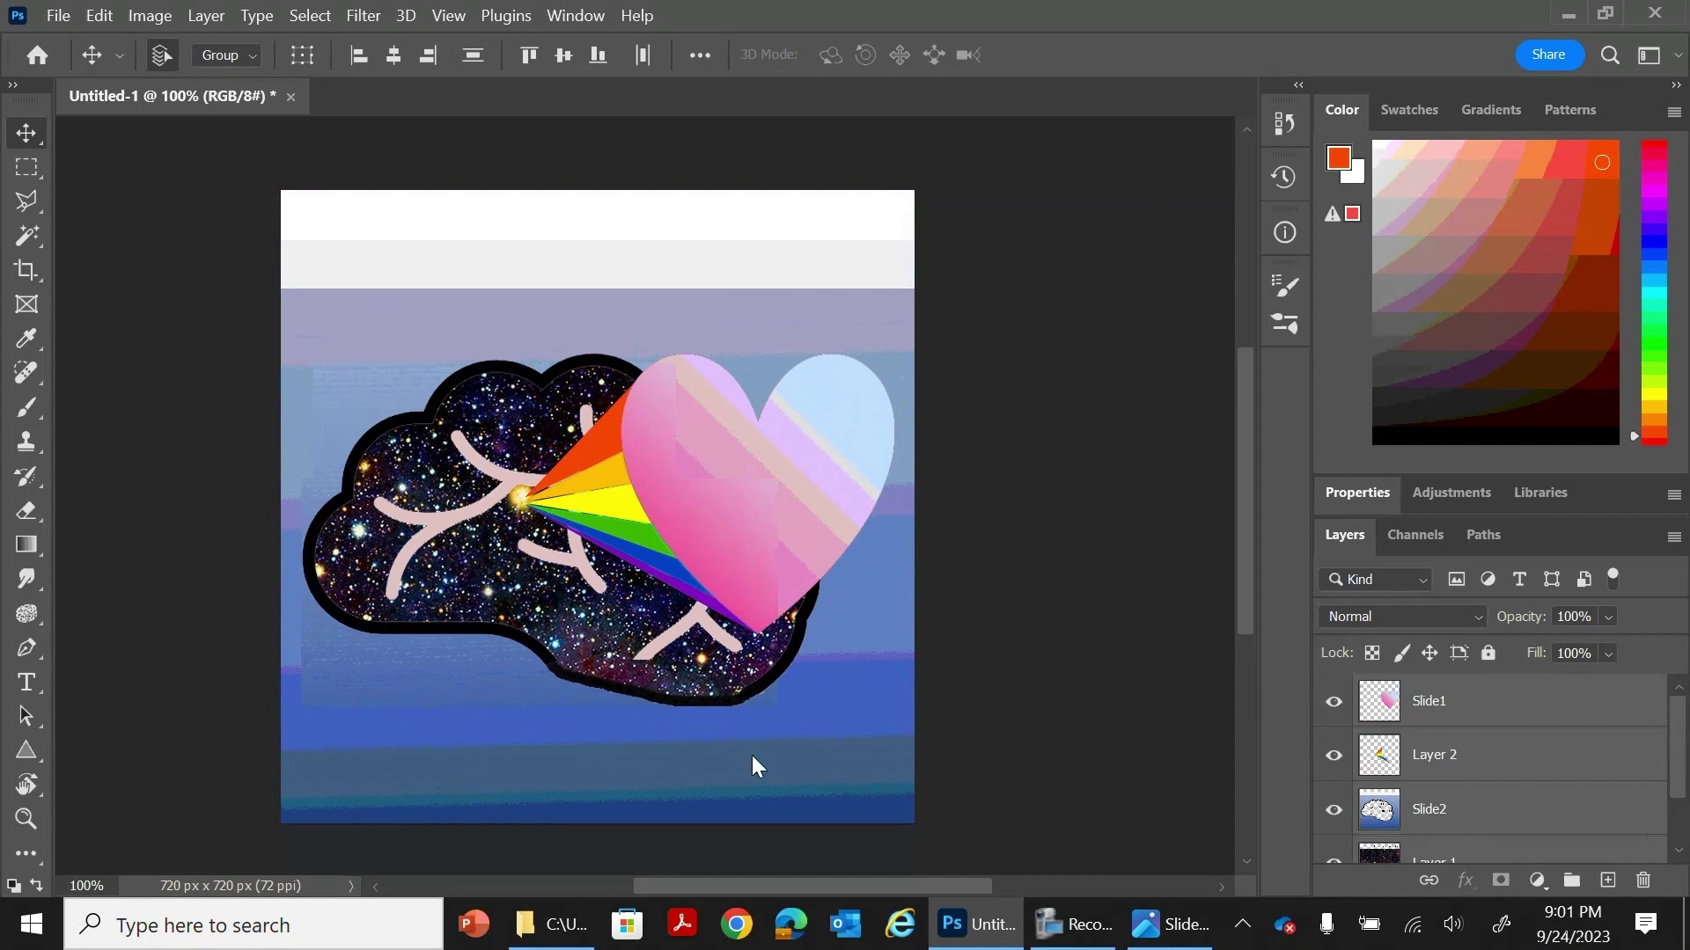
Step: On the Slide2 layer, select the grey and white bands and the gradient around the brain with the Magic Wand, and delete them
{"action": "left_click", "coordinate": [1407, 814]}
{"action": "key", "text": "Delete"}
{"action": "key", "text": "ctrl+z"}
{"action": "left_click", "coordinate": [27, 238]}
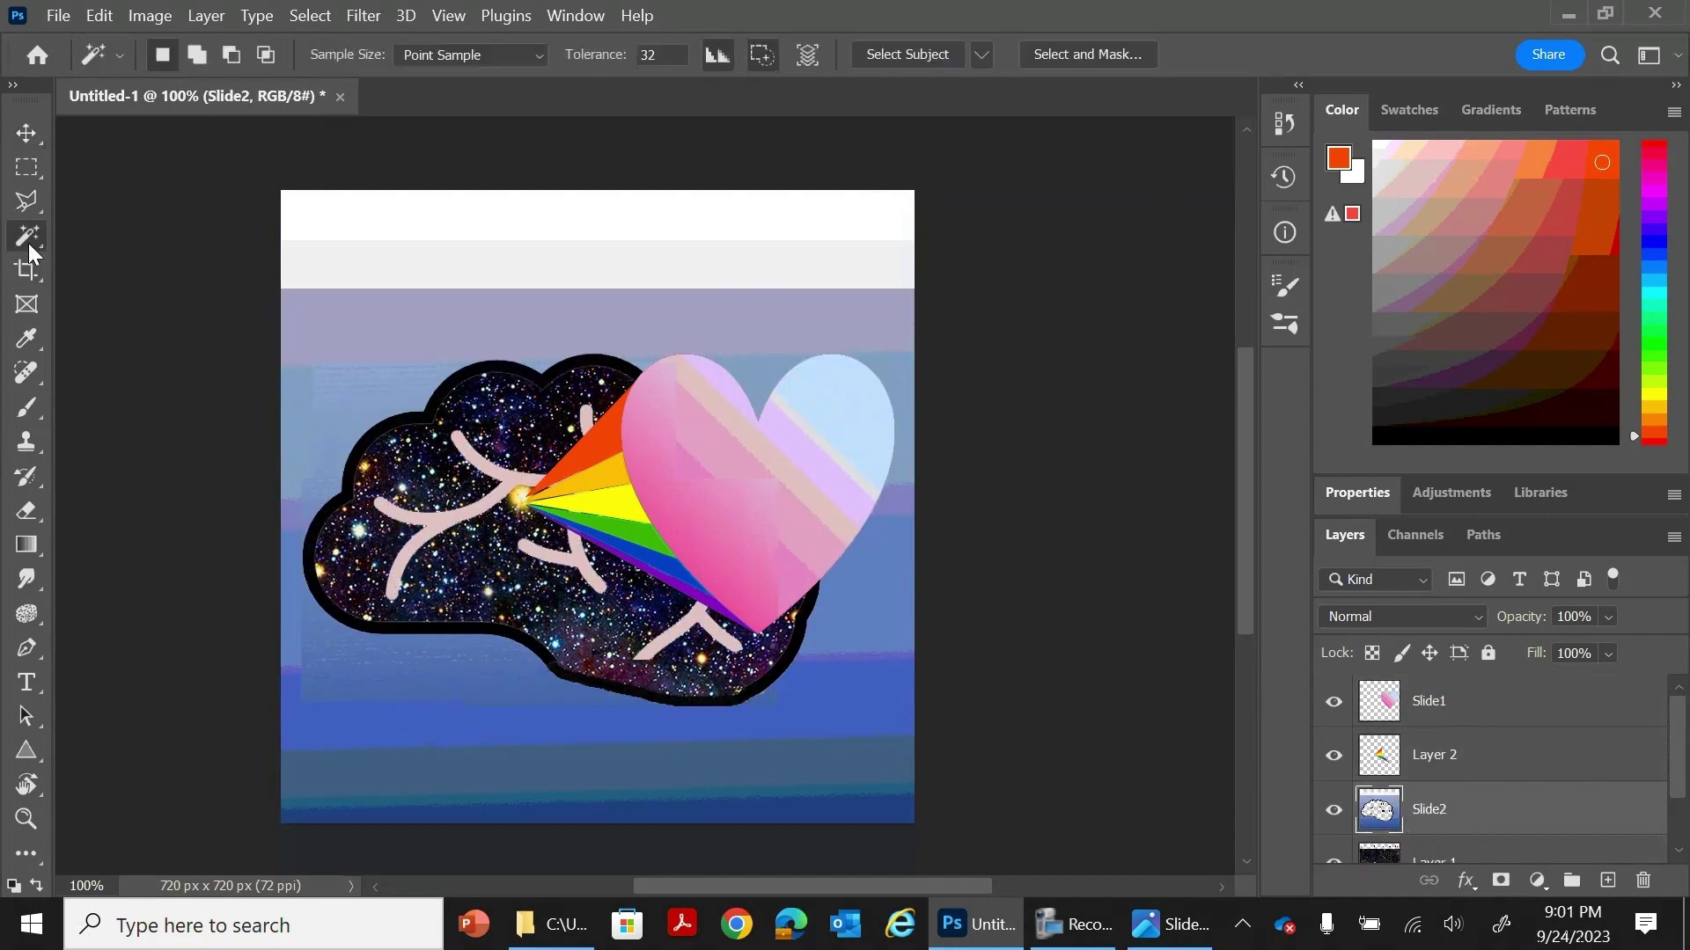
{"action": "left_click", "coordinate": [371, 379]}
{"action": "left_click", "coordinate": [409, 704]}
{"action": "left_click", "coordinate": [396, 334], "text": "shift"}
{"action": "left_click", "coordinate": [404, 261]}
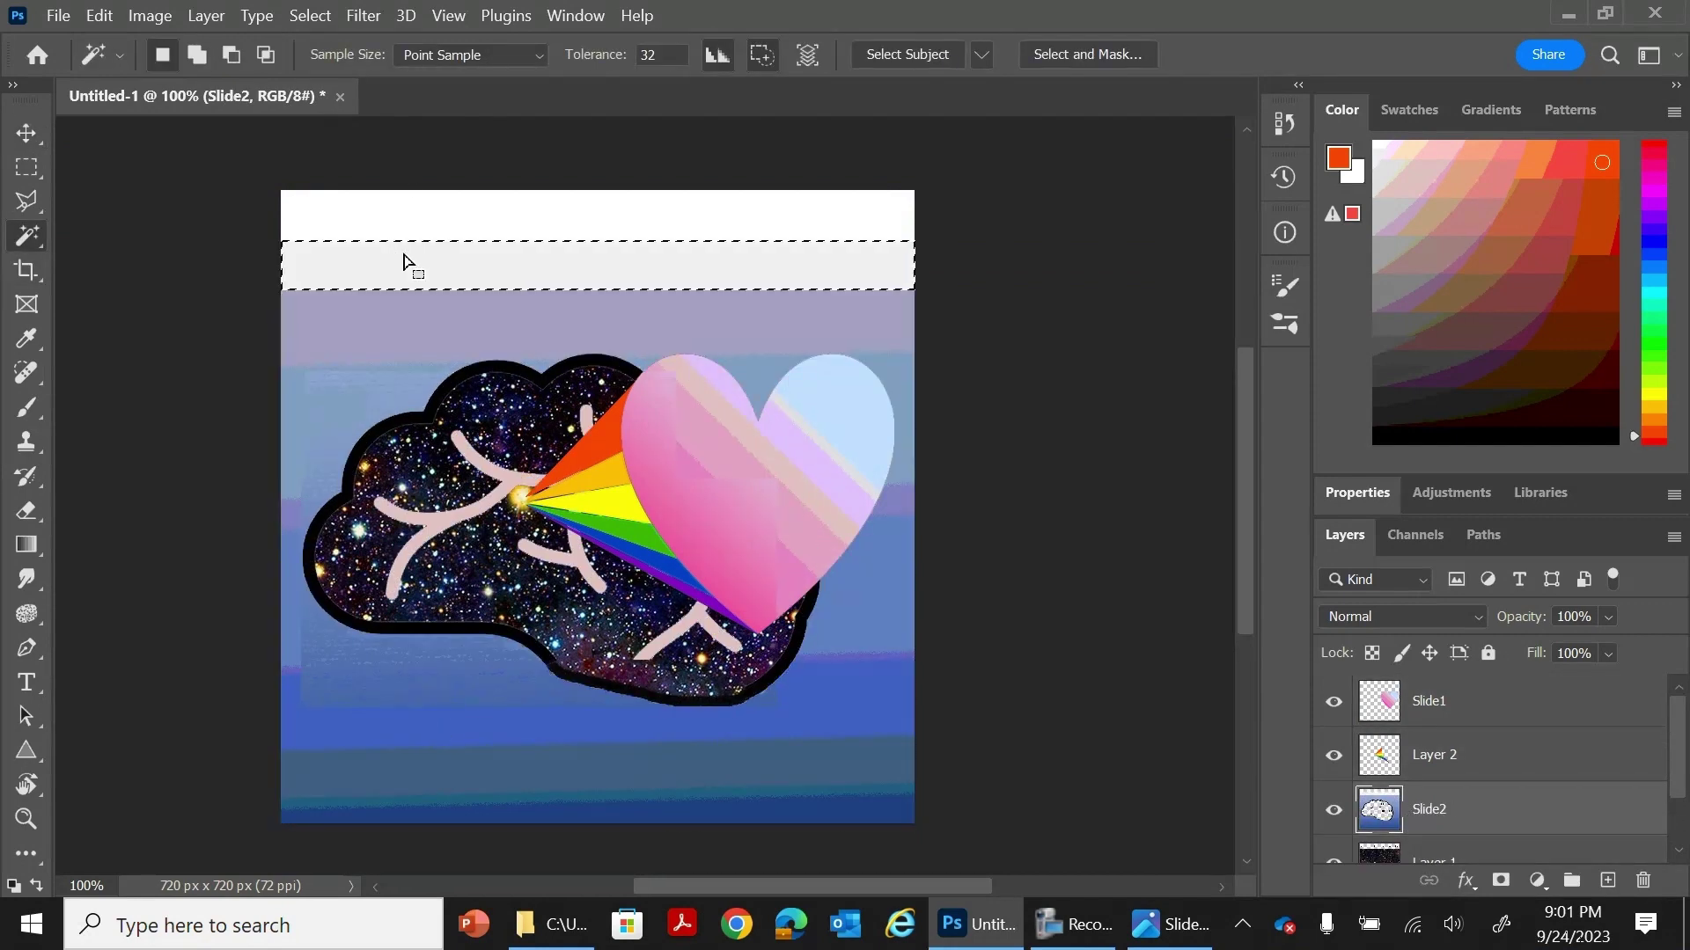
{"action": "left_click", "coordinate": [396, 218], "text": "shift"}
{"action": "left_click", "coordinate": [301, 456], "text": "shift"}
{"action": "left_click", "coordinate": [387, 669], "text": "shift"}
{"action": "key", "text": "Delete"}
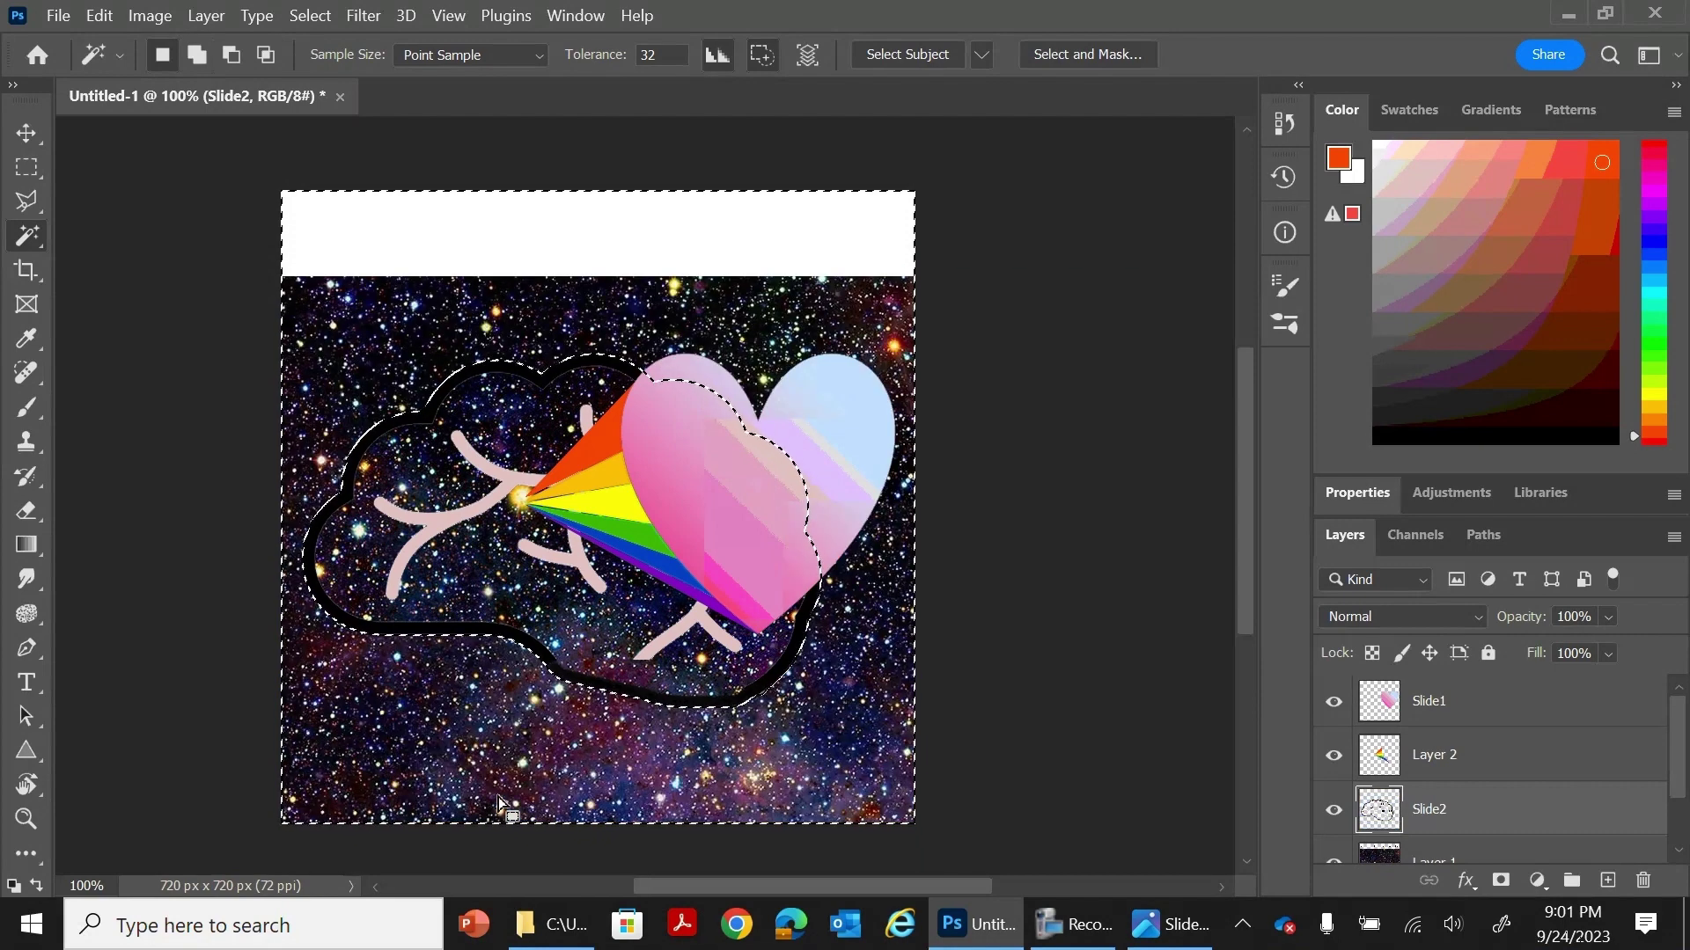
Step: Fill the selected background with the lavender-to-dark-blue gradient, darkest at the canvas bottom, and clear the selection
{"action": "key", "text": "g"}
{"action": "left_click_drag", "start_coordinate": [588, 822], "coordinate": [566, 137]}
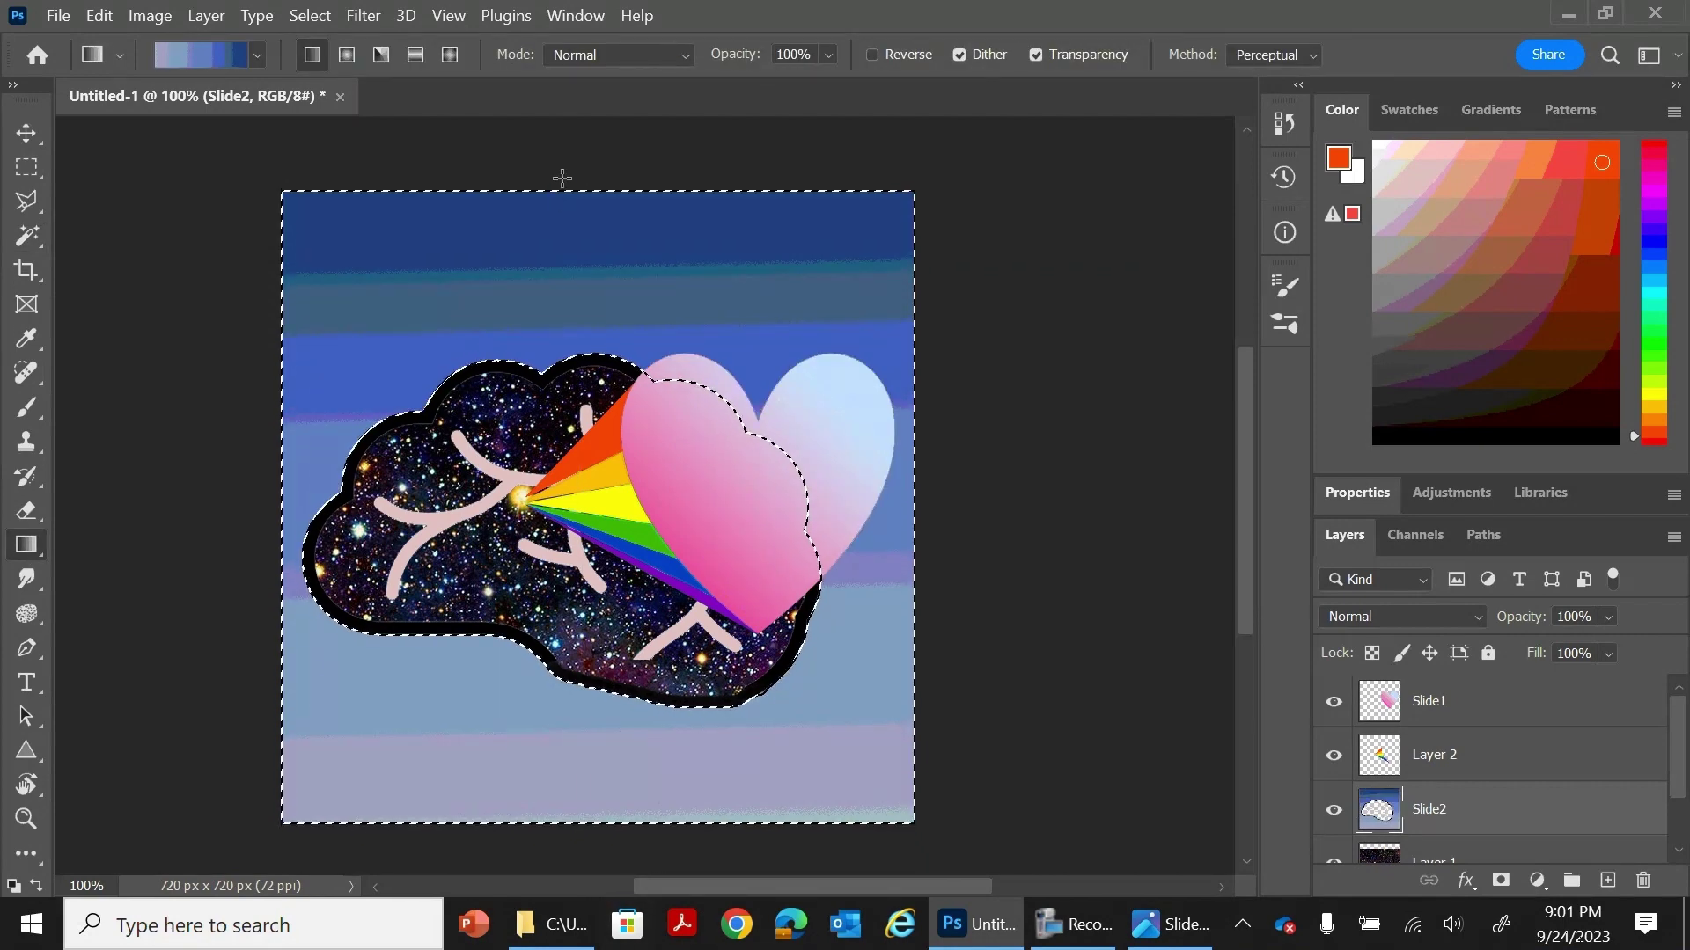
{"action": "key", "text": "ctrl+d"}
{"action": "left_click", "coordinate": [1074, 924]}
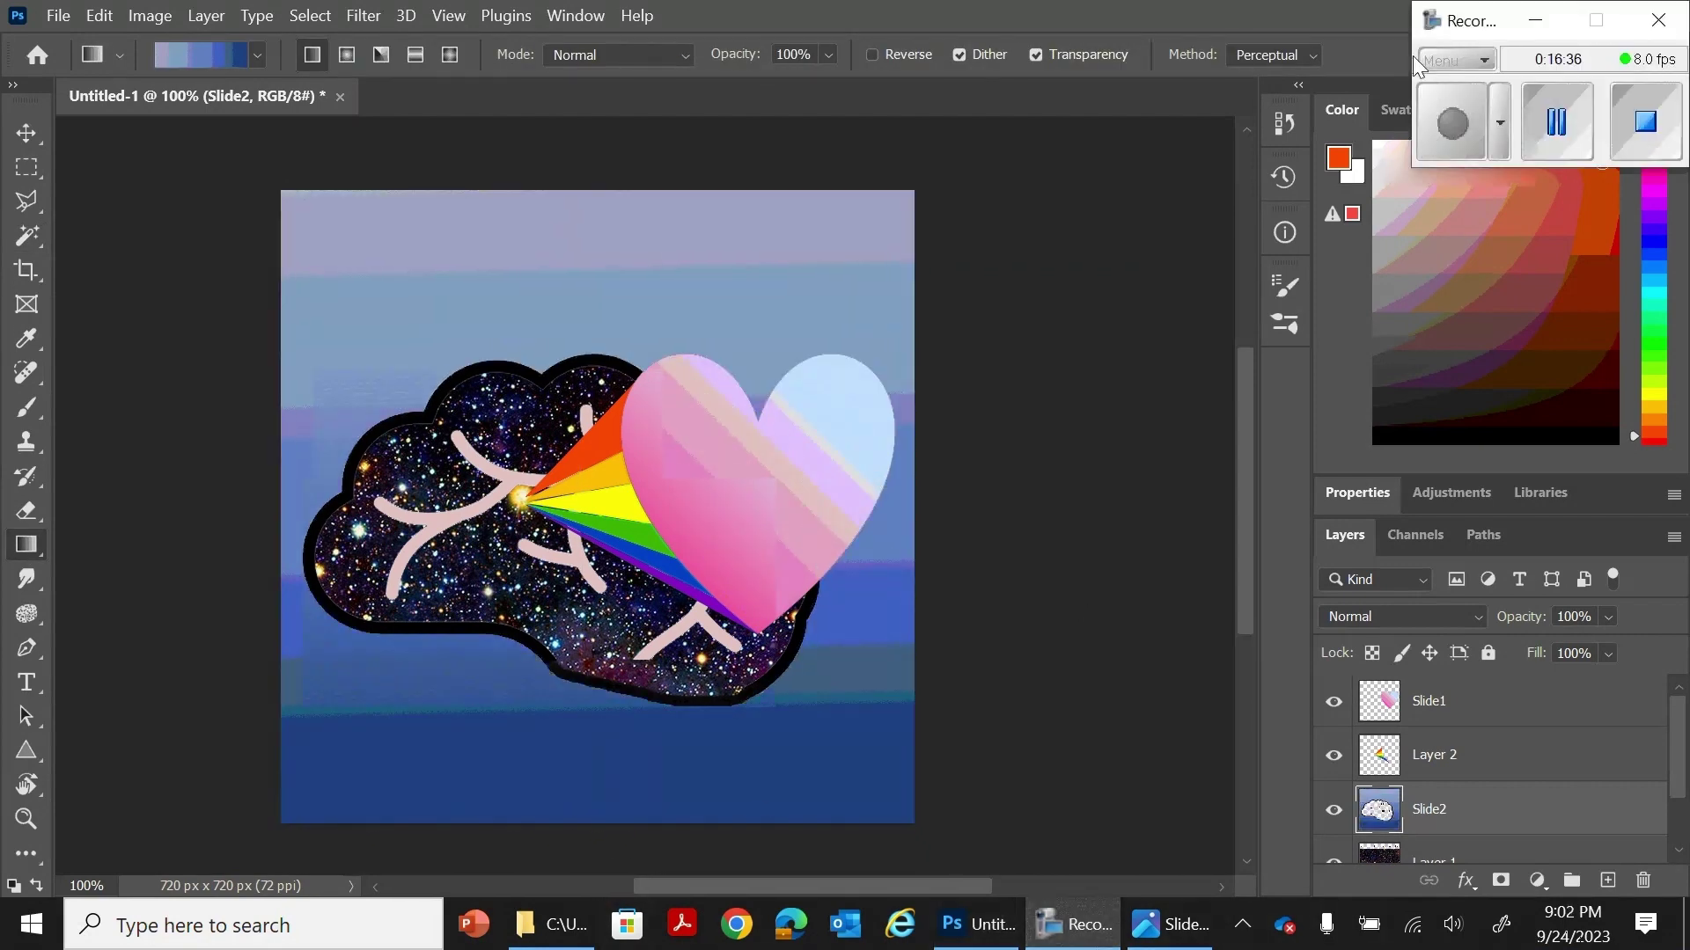
{"action": "left_click", "coordinate": [1536, 19]}
{"action": "key", "text": "m"}
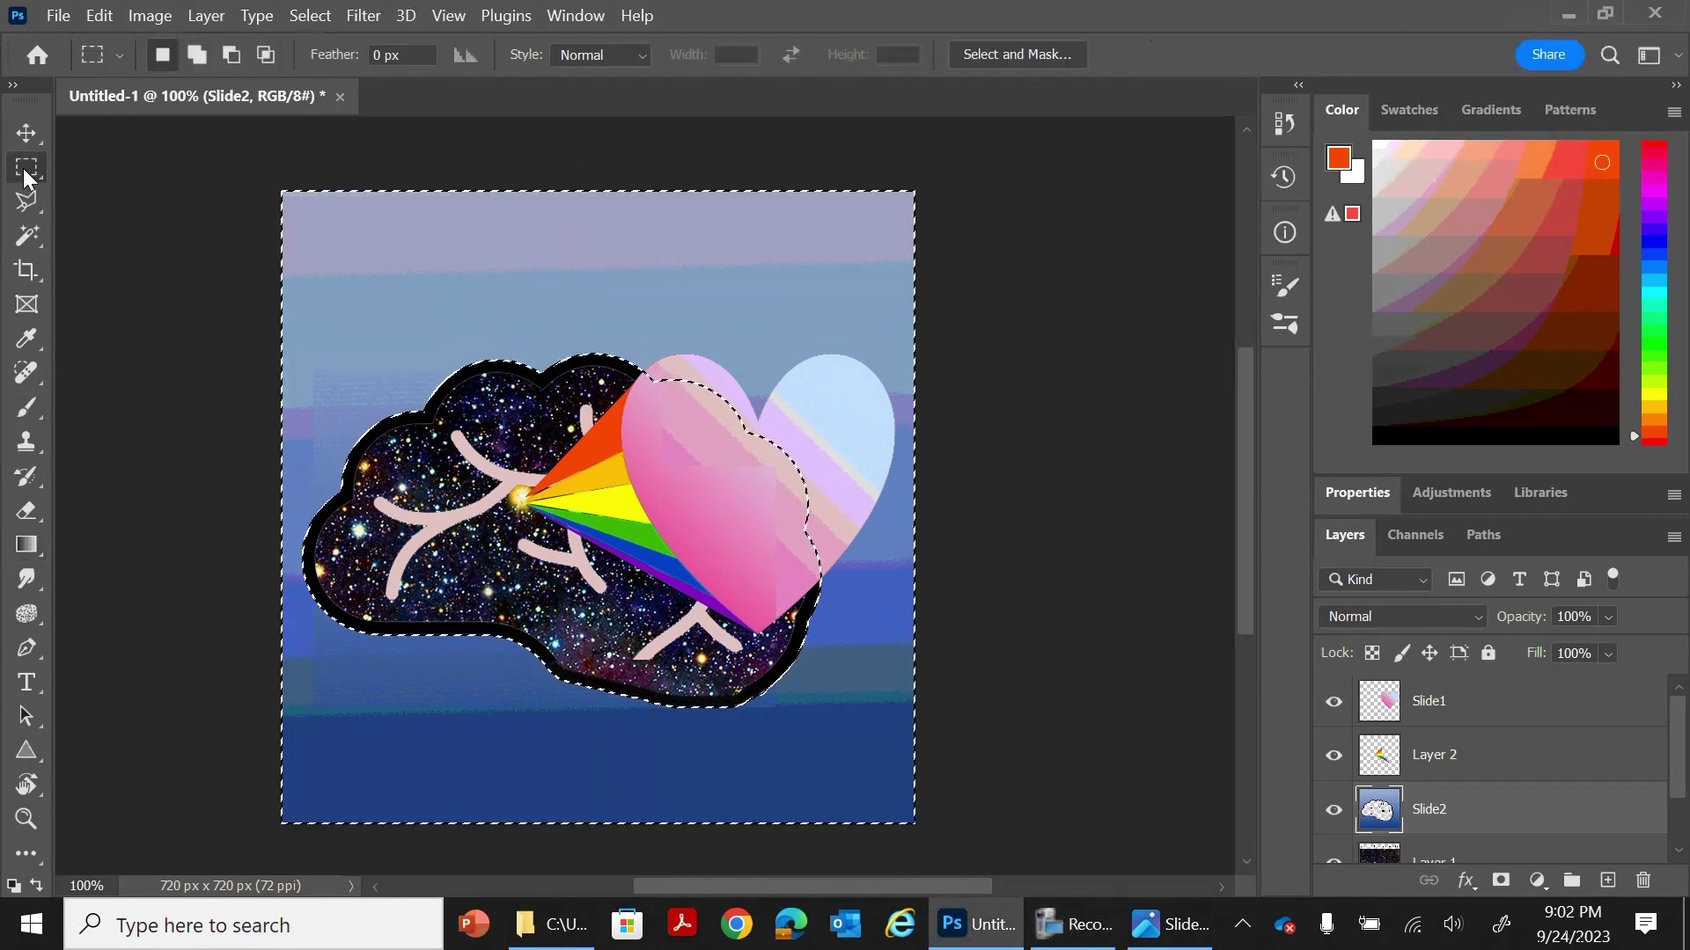
{"action": "key", "text": "ctrl+d"}
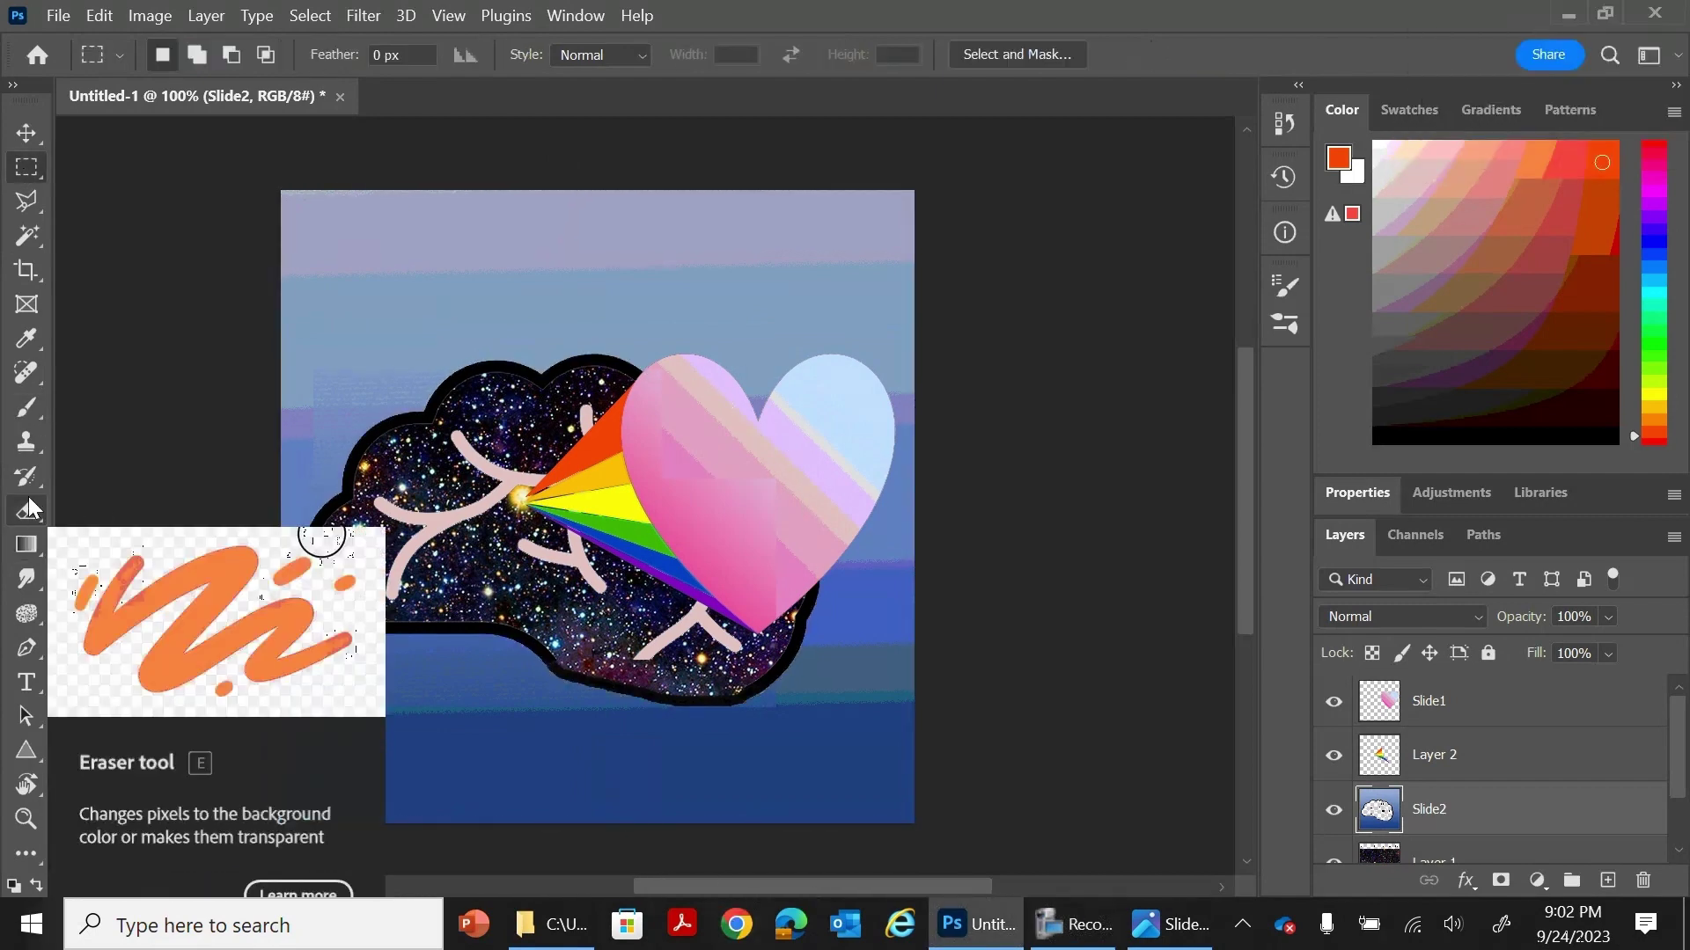
Step: Activate the Brush tool and add a new empty layer above the Slide1 layer
{"action": "left_click", "coordinate": [26, 407]}
{"action": "left_click", "coordinate": [1401, 701]}
{"action": "key", "text": "ctrl+shift+alt+n"}
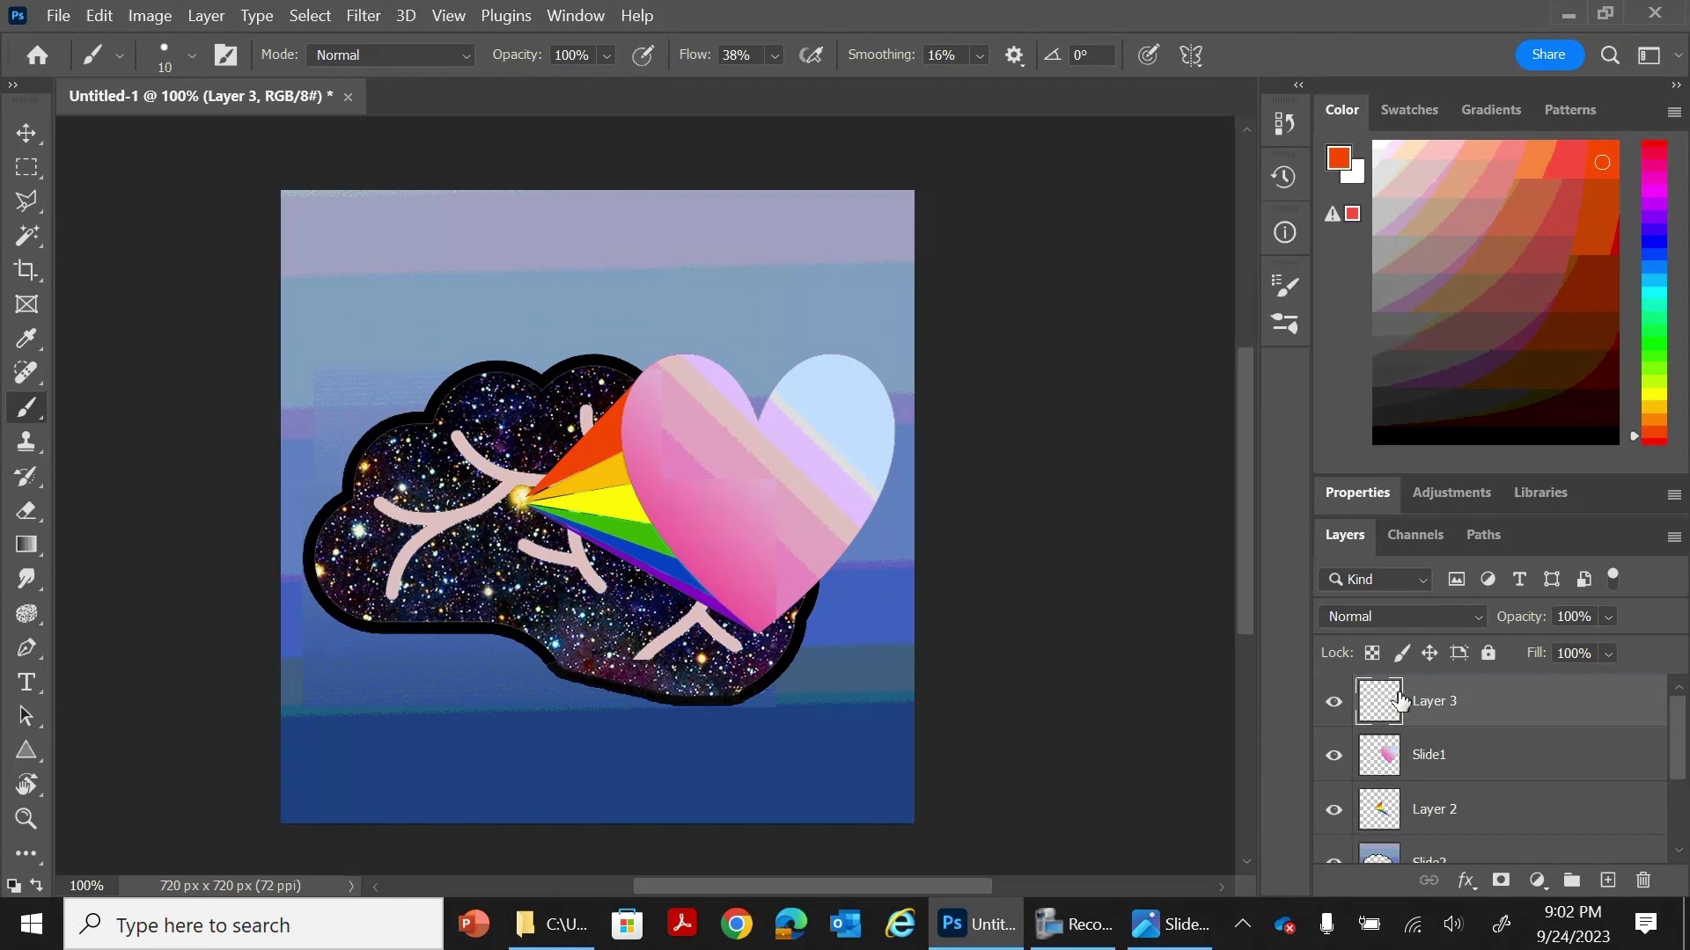
Step: Set up a white Soft Round brush with 78 px size, 17% hardness, 38% spacing and Noise enabled
{"action": "left_click", "coordinate": [192, 54]}
{"action": "left_click", "coordinate": [260, 393]}
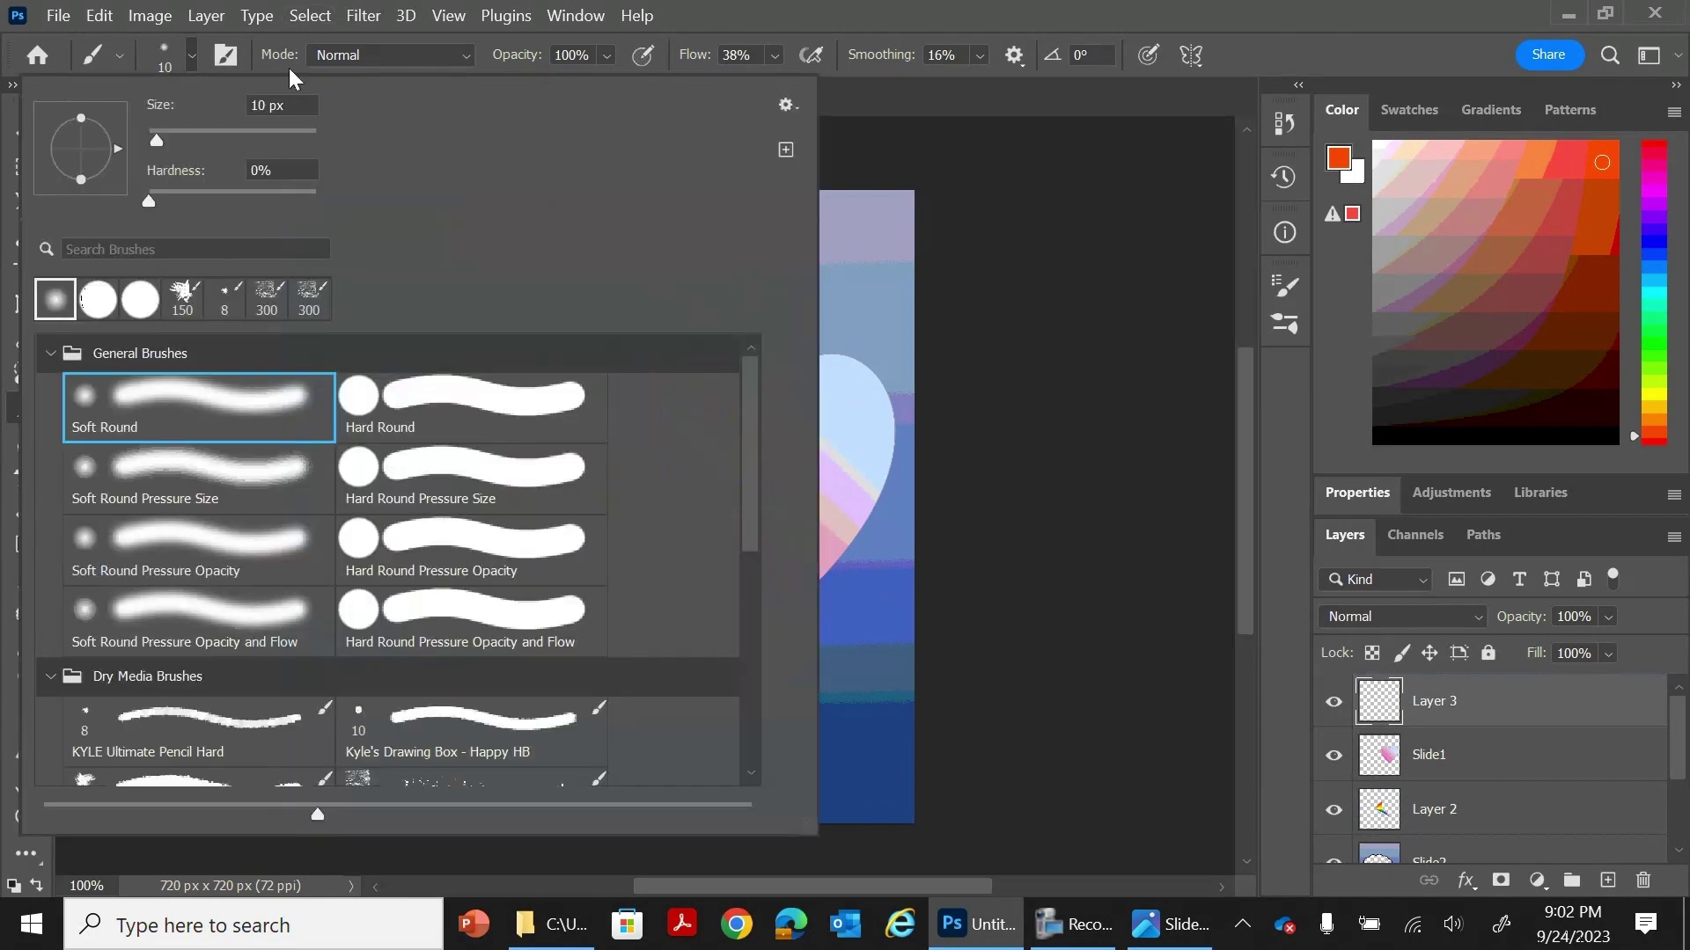
{"action": "left_click", "coordinate": [225, 55]}
{"action": "mouse_move", "coordinate": [993, 428]}
{"action": "left_mouse_down"}
{"action": "mouse_move", "coordinate": [1098, 440]}
{"action": "mouse_move", "coordinate": [1081, 433]}
{"action": "left_mouse_up"}
{"action": "mouse_move", "coordinate": [1010, 646]}
{"action": "left_mouse_down"}
{"action": "mouse_move", "coordinate": [1047, 646]}
{"action": "mouse_move", "coordinate": [1027, 646]}
{"action": "left_mouse_up"}
{"action": "mouse_move", "coordinate": [978, 588]}
{"action": "left_mouse_down"}
{"action": "mouse_move", "coordinate": [1044, 598]}
{"action": "mouse_move", "coordinate": [1021, 607]}
{"action": "left_mouse_up"}
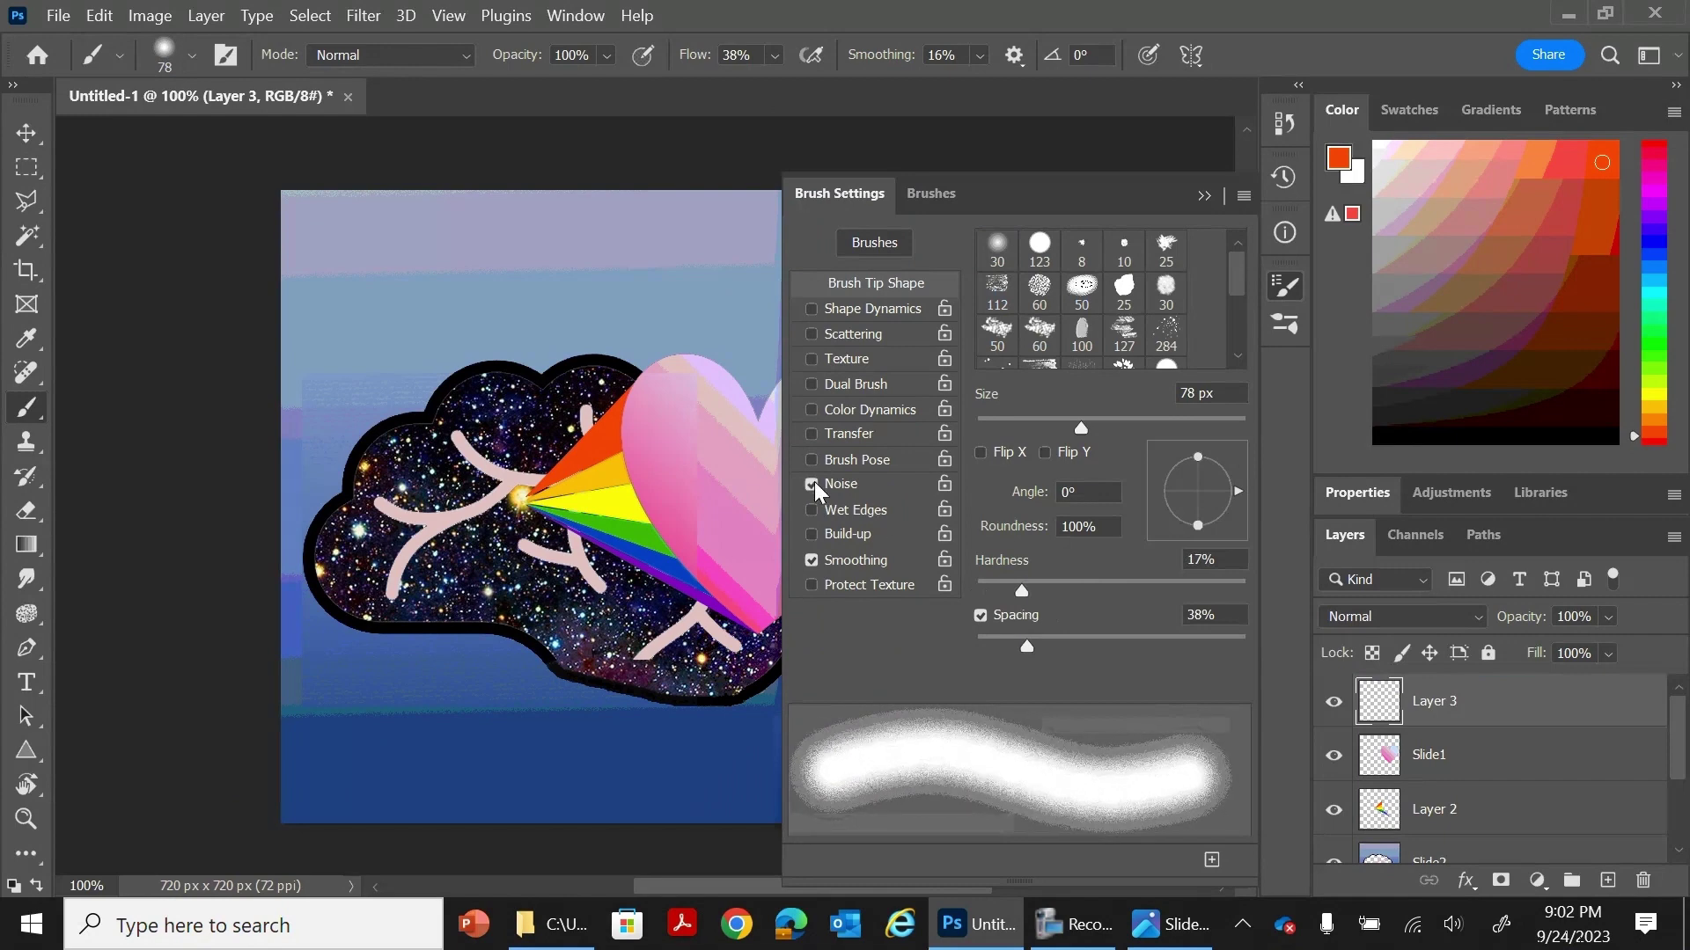
{"action": "left_click", "coordinate": [1202, 196]}
{"action": "left_click", "coordinate": [1380, 148]}
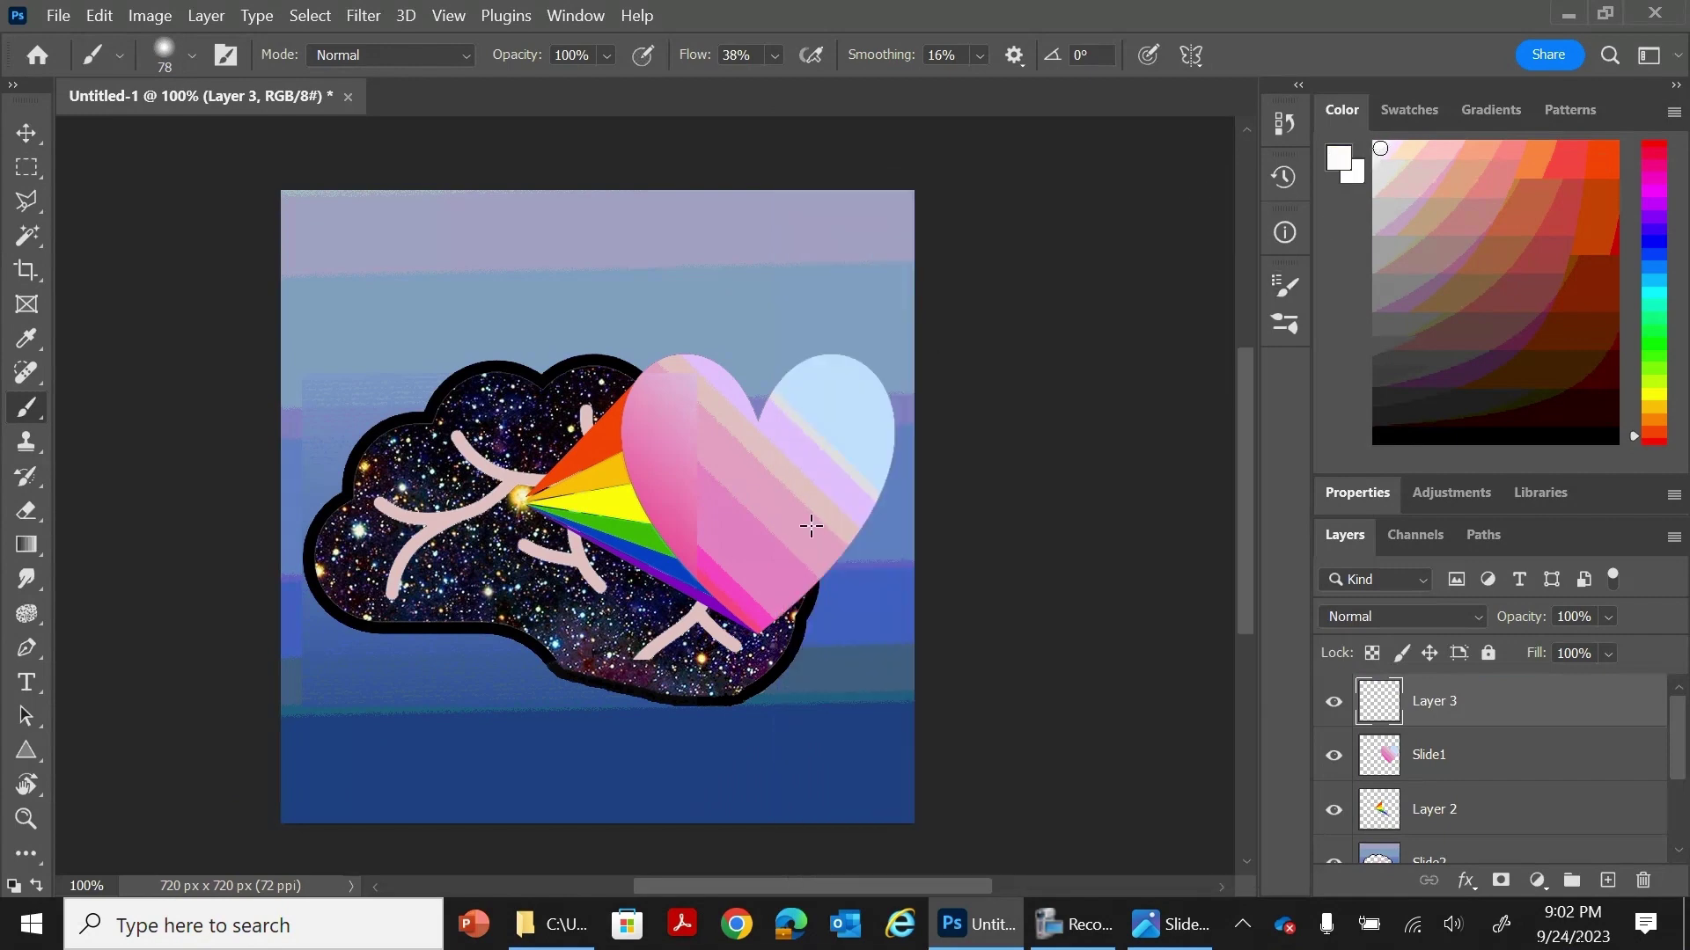
Step: Enlarge the brush to 200 px and paint soft white clouds above the heart and along the canvas bottom
{"action": "key", "text": "]"}
{"action": "key", "text": "]"}
{"action": "key", "text": "]"}
{"action": "key", "text": "]"}
{"action": "key", "text": "]"}
{"action": "key", "text": "]"}
{"action": "key", "text": "]"}
{"action": "key", "text": "]"}
{"action": "key", "text": "]"}
{"action": "key", "text": "]"}
{"action": "key", "text": "]"}
{"action": "key", "text": "]"}
{"action": "key", "text": "]"}
{"action": "key", "text": "]"}
{"action": "key", "text": "]"}
{"action": "key", "text": "]"}
{"action": "key", "text": "]"}
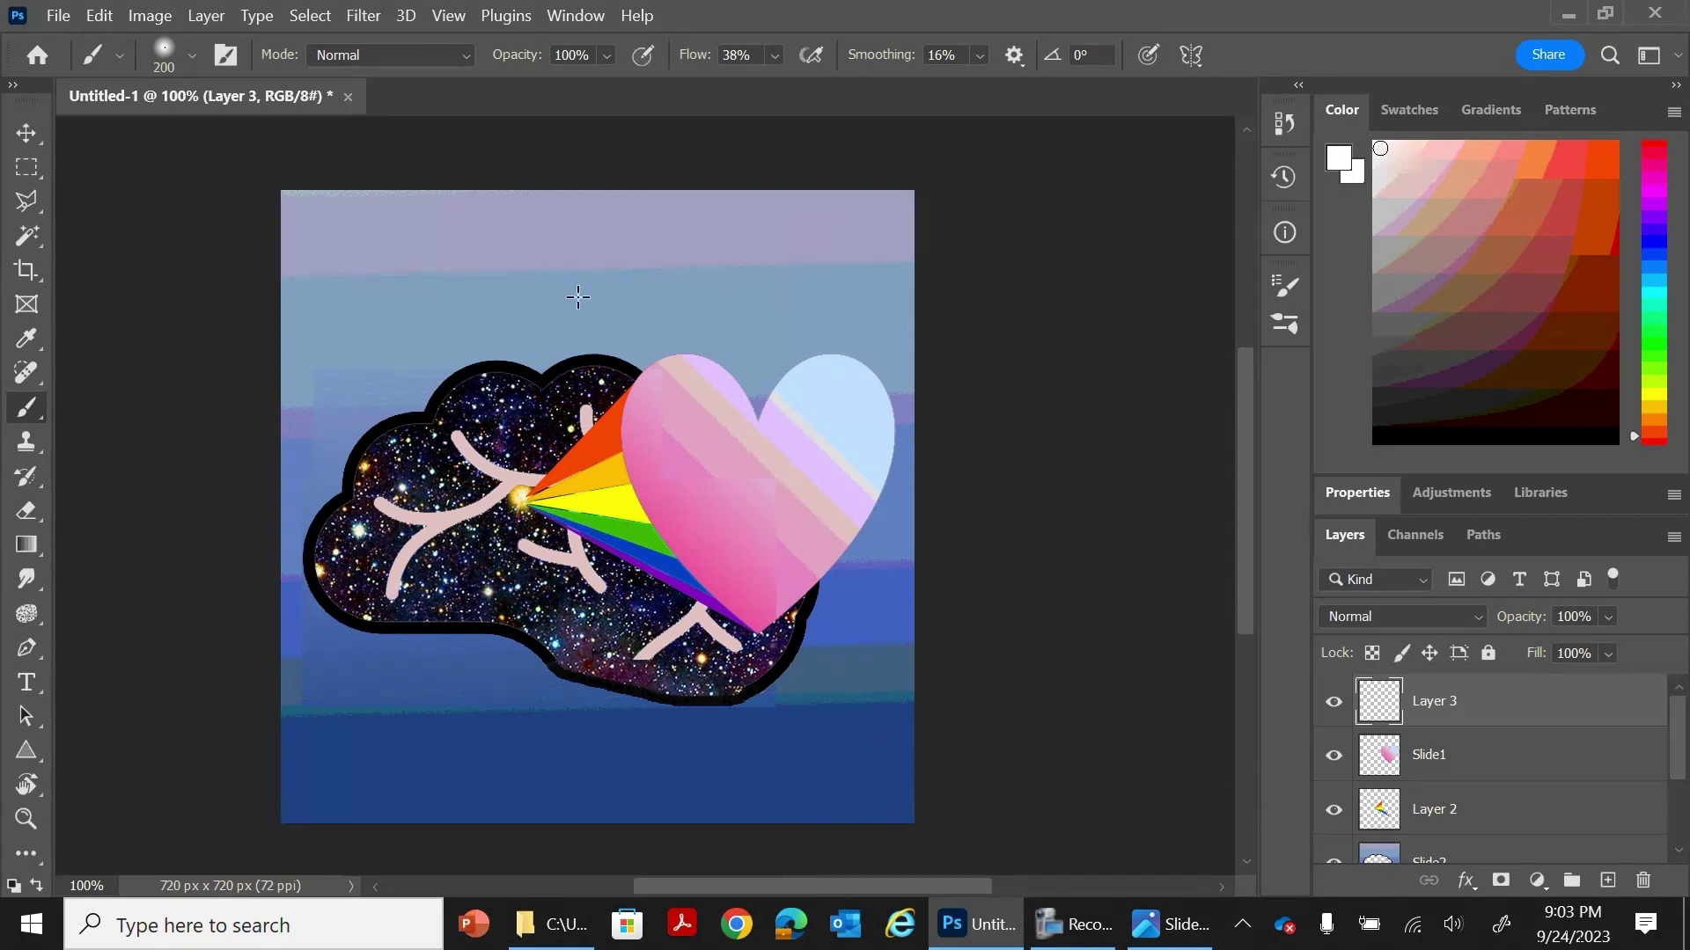
{"action": "left_click_drag", "start_coordinate": [768, 275], "coordinate": [639, 272]}
{"action": "left_click_drag", "start_coordinate": [282, 771], "coordinate": [394, 790]}
{"action": "left_click_drag", "start_coordinate": [827, 704], "coordinate": [739, 731]}
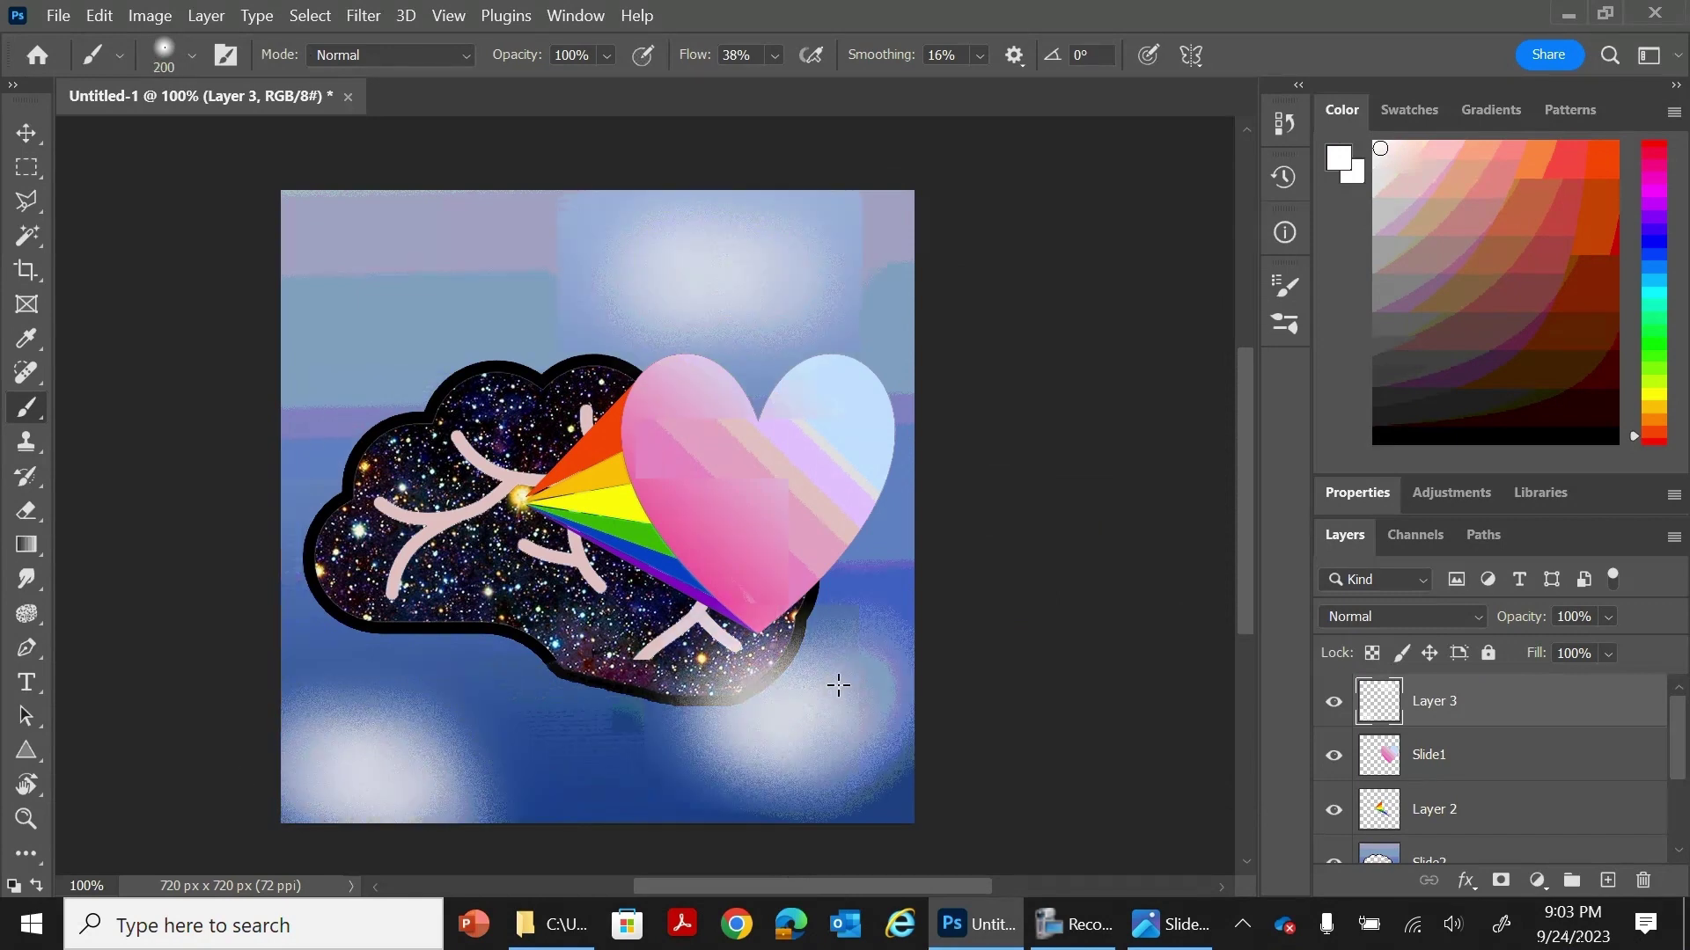
Step: Undo the three large cloud strokes and the added layer
{"action": "key", "text": "ctrl+z"}
{"action": "key", "text": "ctrl+z"}
{"action": "key", "text": "ctrl+z"}
{"action": "key", "text": "ctrl+z"}
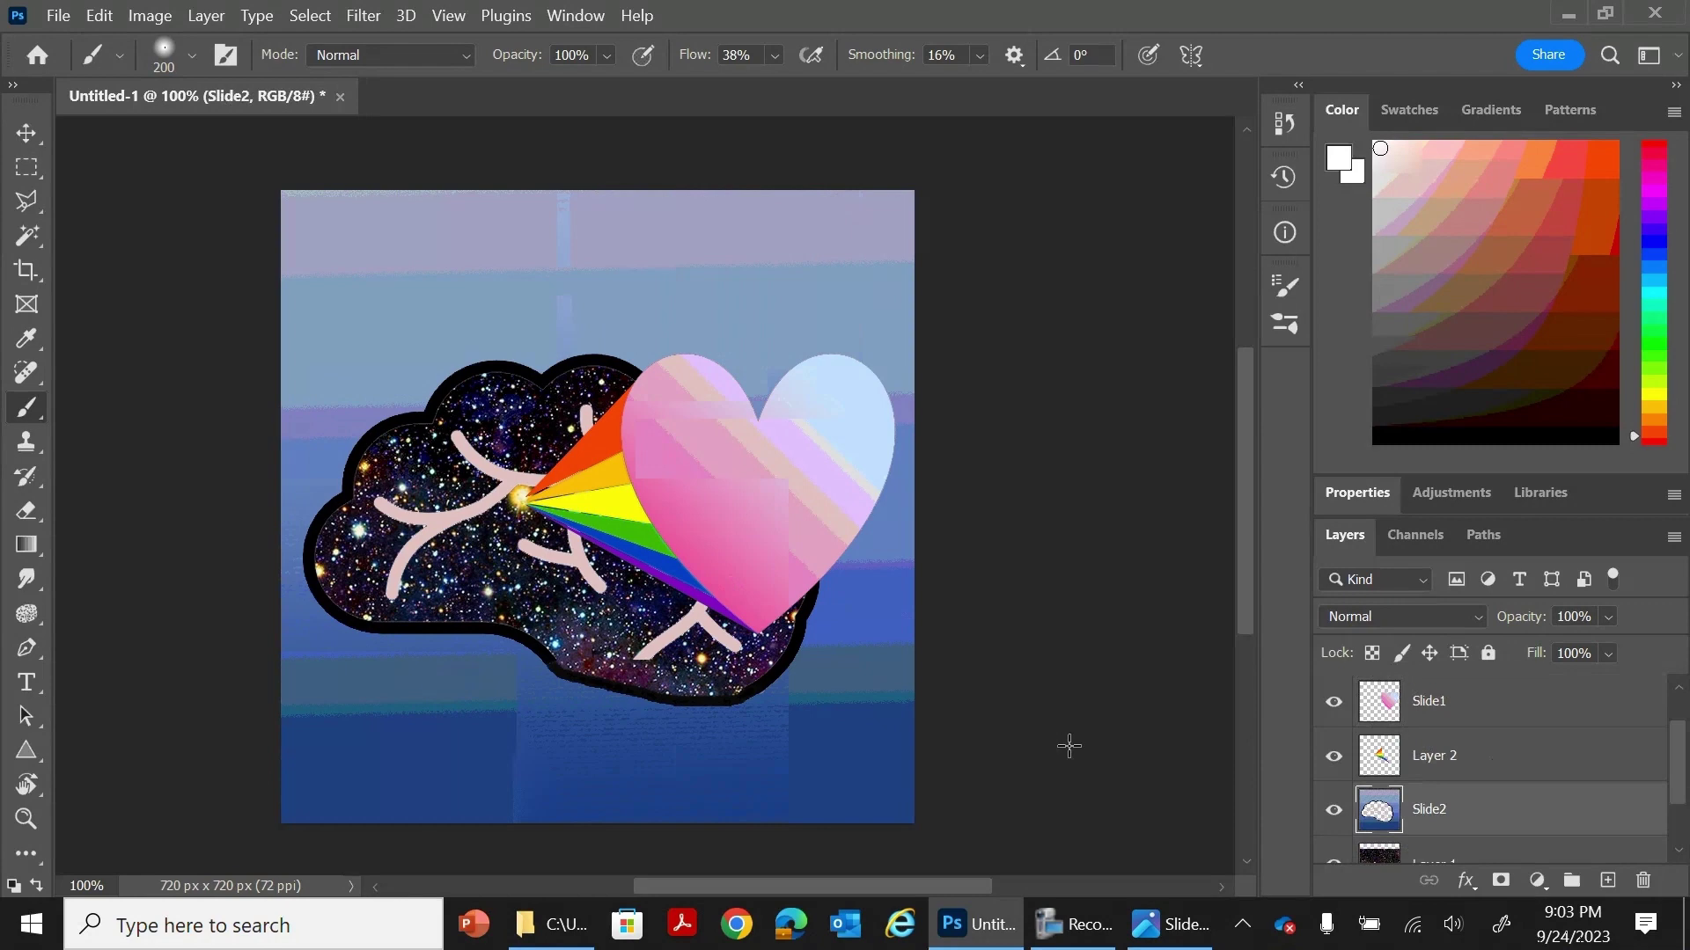
Step: Paint white clouds on the Slide2 layer with a 90 px brush in both lower corners and the upper-left corner of the canvas
{"action": "key", "text": "bracketleft"}
{"action": "key", "text": "bracketleft"}
{"action": "mouse_move", "coordinate": [301, 739]}
{"action": "left_mouse_down"}
{"action": "mouse_move", "coordinate": [371, 742]}
{"action": "mouse_move", "coordinate": [451, 787]}
{"action": "mouse_move", "coordinate": [511, 777]}
{"action": "mouse_move", "coordinate": [393, 750]}
{"action": "mouse_move", "coordinate": [407, 752]}
{"action": "mouse_move", "coordinate": [299, 796]}
{"action": "left_mouse_up"}
{"action": "mouse_move", "coordinate": [818, 718]}
{"action": "left_mouse_down"}
{"action": "mouse_move", "coordinate": [685, 720]}
{"action": "mouse_move", "coordinate": [860, 697]}
{"action": "mouse_move", "coordinate": [791, 745]}
{"action": "mouse_move", "coordinate": [710, 722]}
{"action": "mouse_move", "coordinate": [633, 734]}
{"action": "mouse_move", "coordinate": [707, 723]}
{"action": "left_mouse_up"}
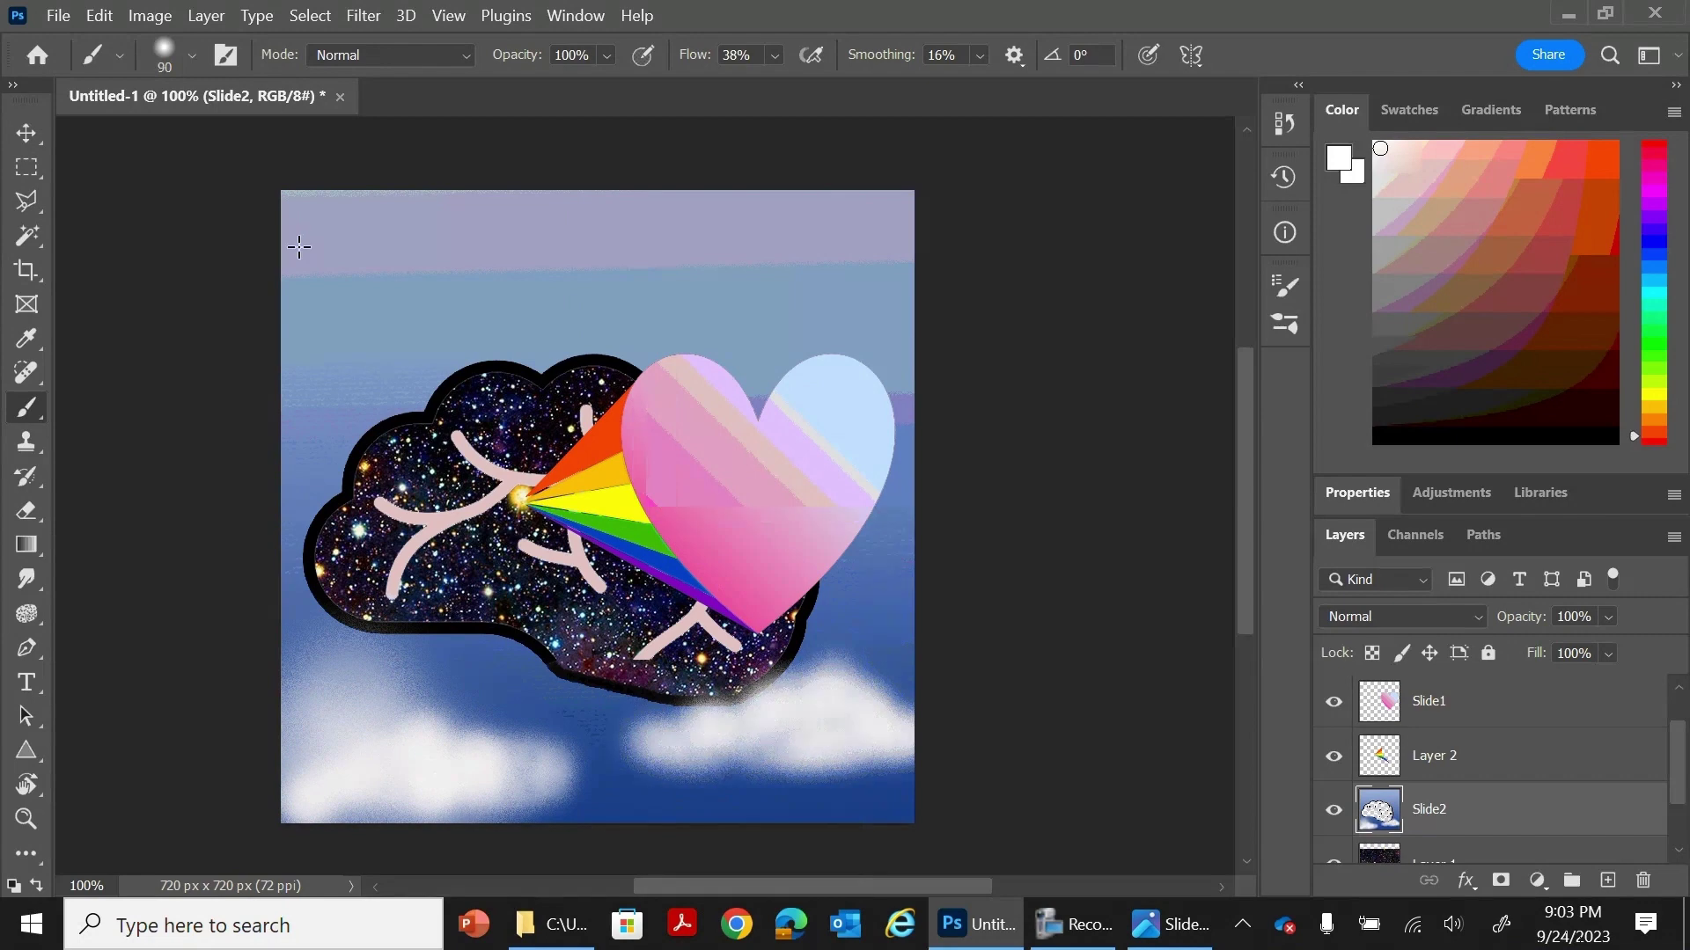
{"action": "mouse_move", "coordinate": [299, 247]}
{"action": "left_mouse_down"}
{"action": "mouse_move", "coordinate": [337, 296]}
{"action": "mouse_move", "coordinate": [460, 315]}
{"action": "mouse_move", "coordinate": [374, 300]}
{"action": "mouse_move", "coordinate": [345, 313]}
{"action": "mouse_move", "coordinate": [496, 249]}
{"action": "mouse_move", "coordinate": [361, 339]}
{"action": "mouse_move", "coordinate": [416, 256]}
{"action": "left_mouse_up"}
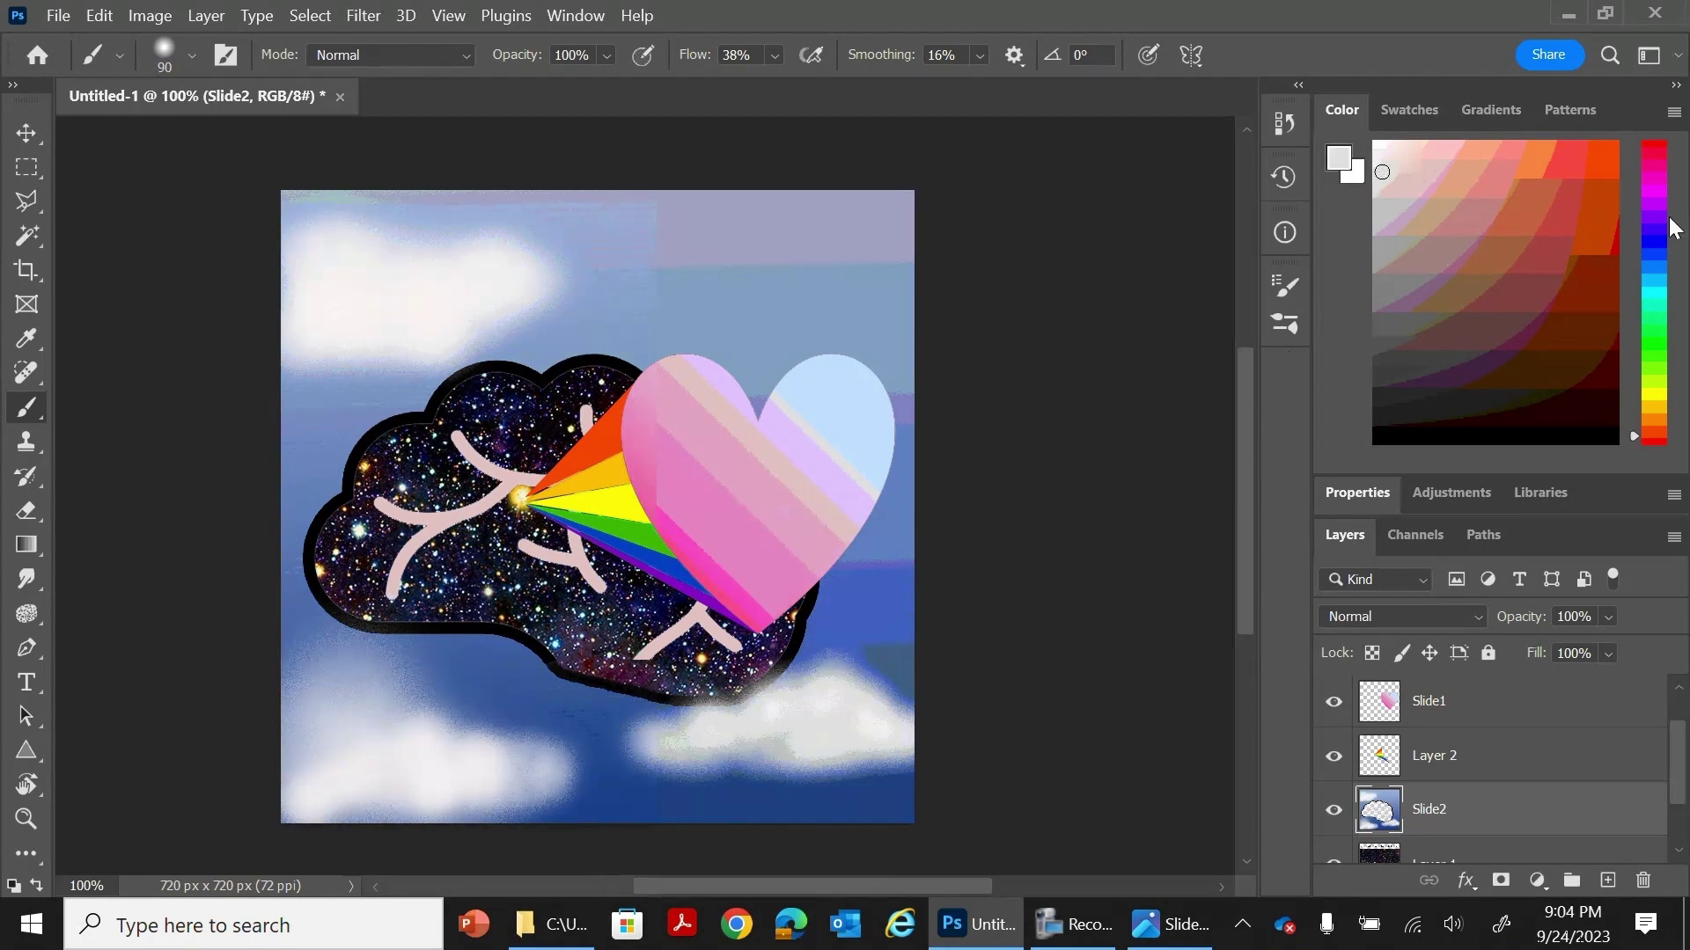
Step: Shade the middles of the three clouds in light grey with a 70 px brush
{"action": "left_click", "coordinate": [1672, 228]}
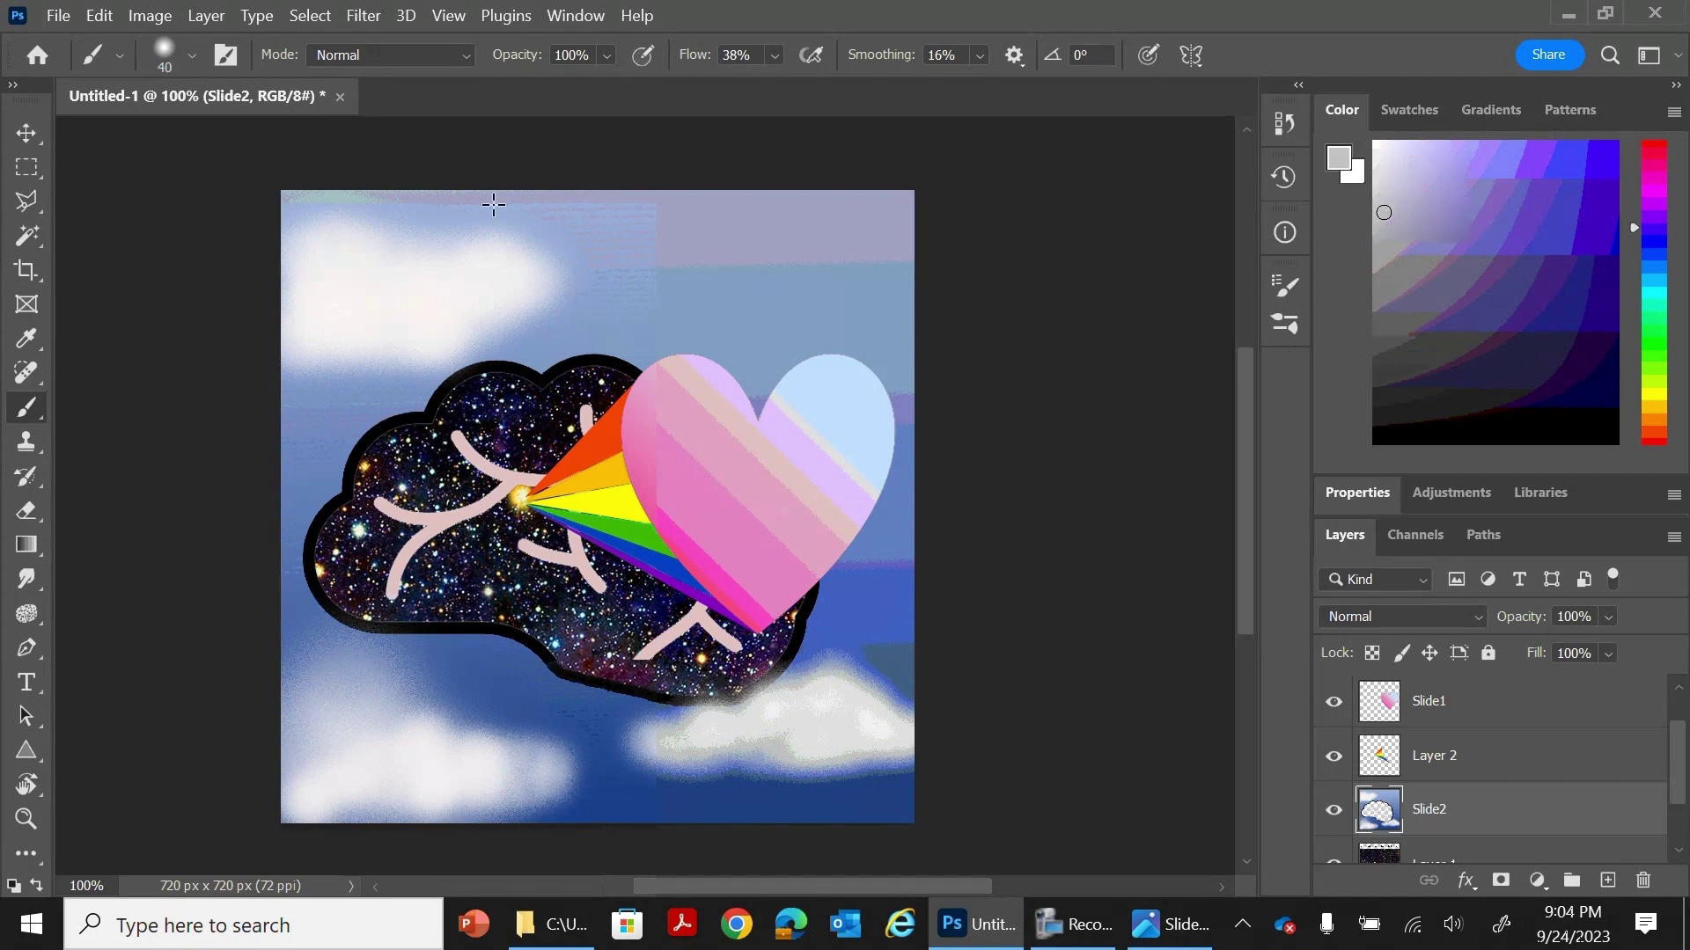
{"action": "left_click_drag", "start_coordinate": [511, 253], "coordinate": [396, 279]}
{"action": "key", "text": "bracketright"}
{"action": "key", "text": "bracketright"}
{"action": "key", "text": "bracketright"}
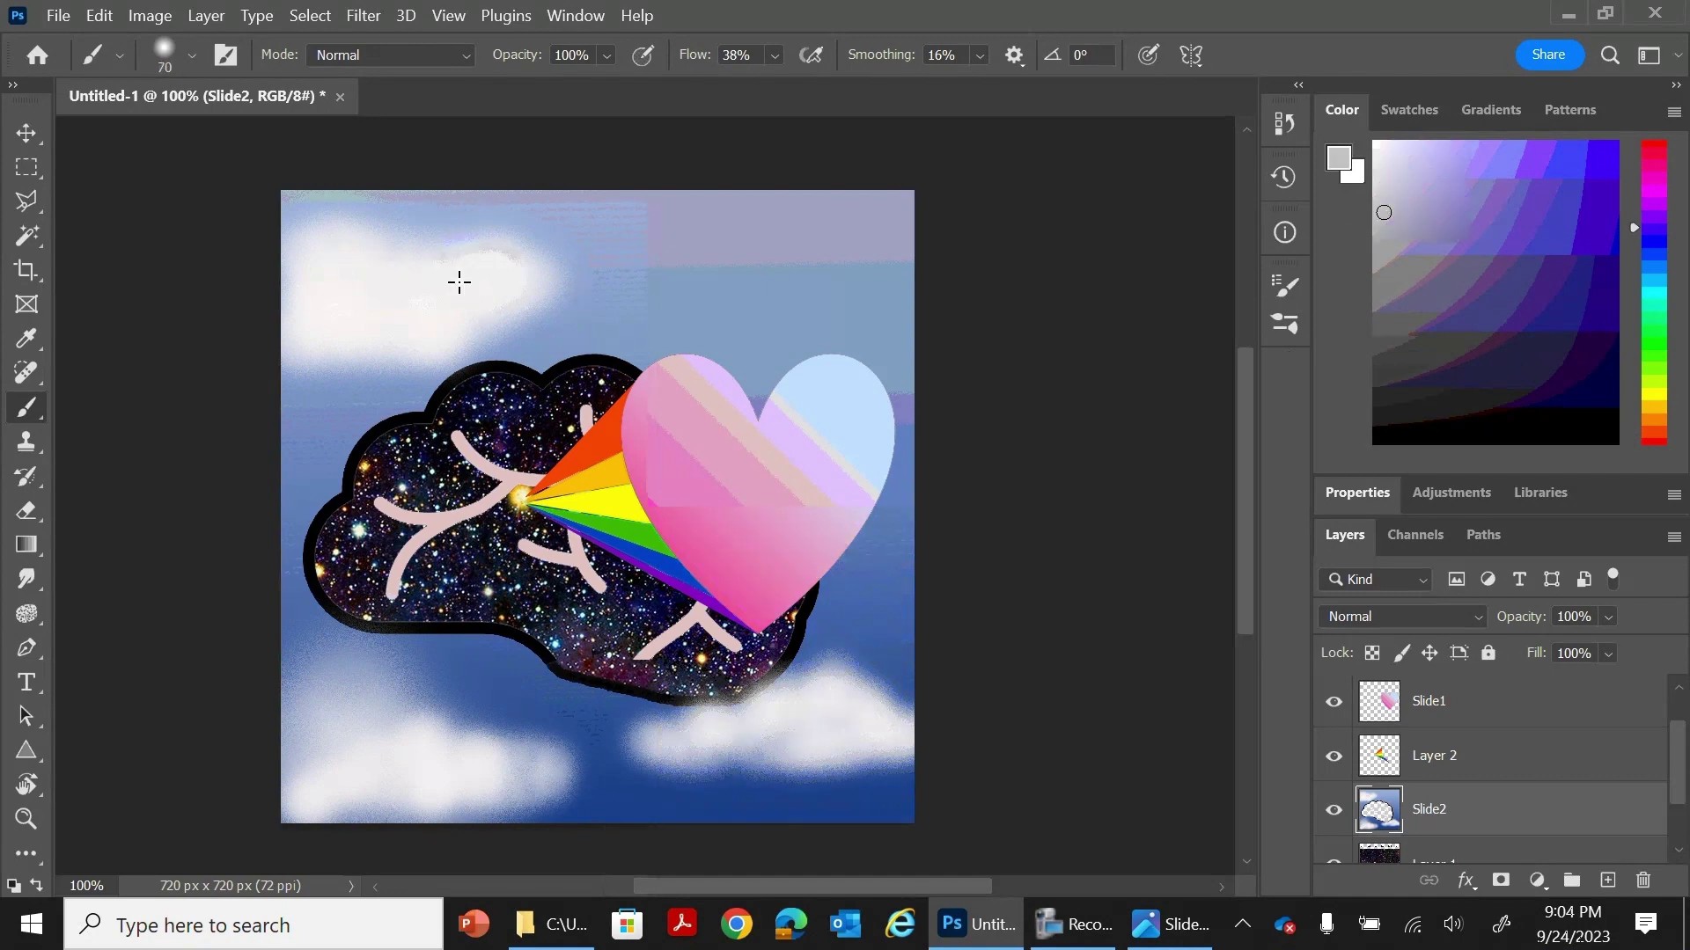
{"action": "mouse_move", "coordinate": [519, 268]}
{"action": "left_mouse_down"}
{"action": "mouse_move", "coordinate": [313, 267]}
{"action": "mouse_move", "coordinate": [295, 290]}
{"action": "left_mouse_up"}
{"action": "left_click_drag", "start_coordinate": [369, 744], "coordinate": [452, 747]}
{"action": "left_click_drag", "start_coordinate": [759, 739], "coordinate": [842, 738]}
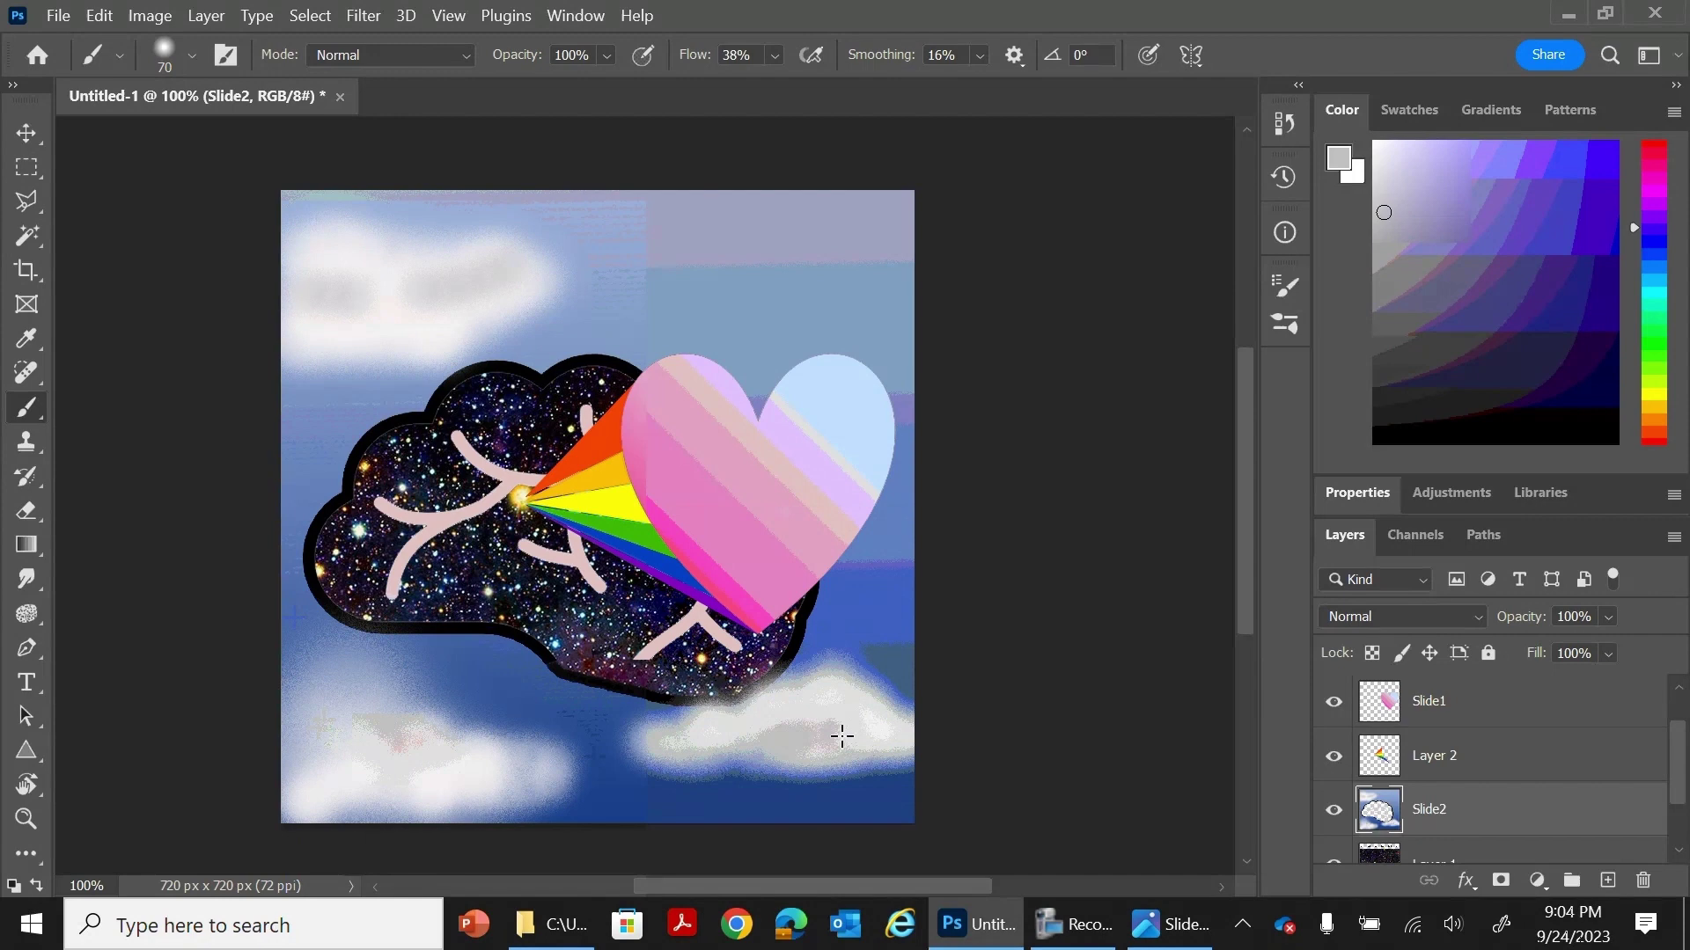
Step: Make the Slide1 heart layer active
{"action": "left_click", "coordinate": [1463, 707]}
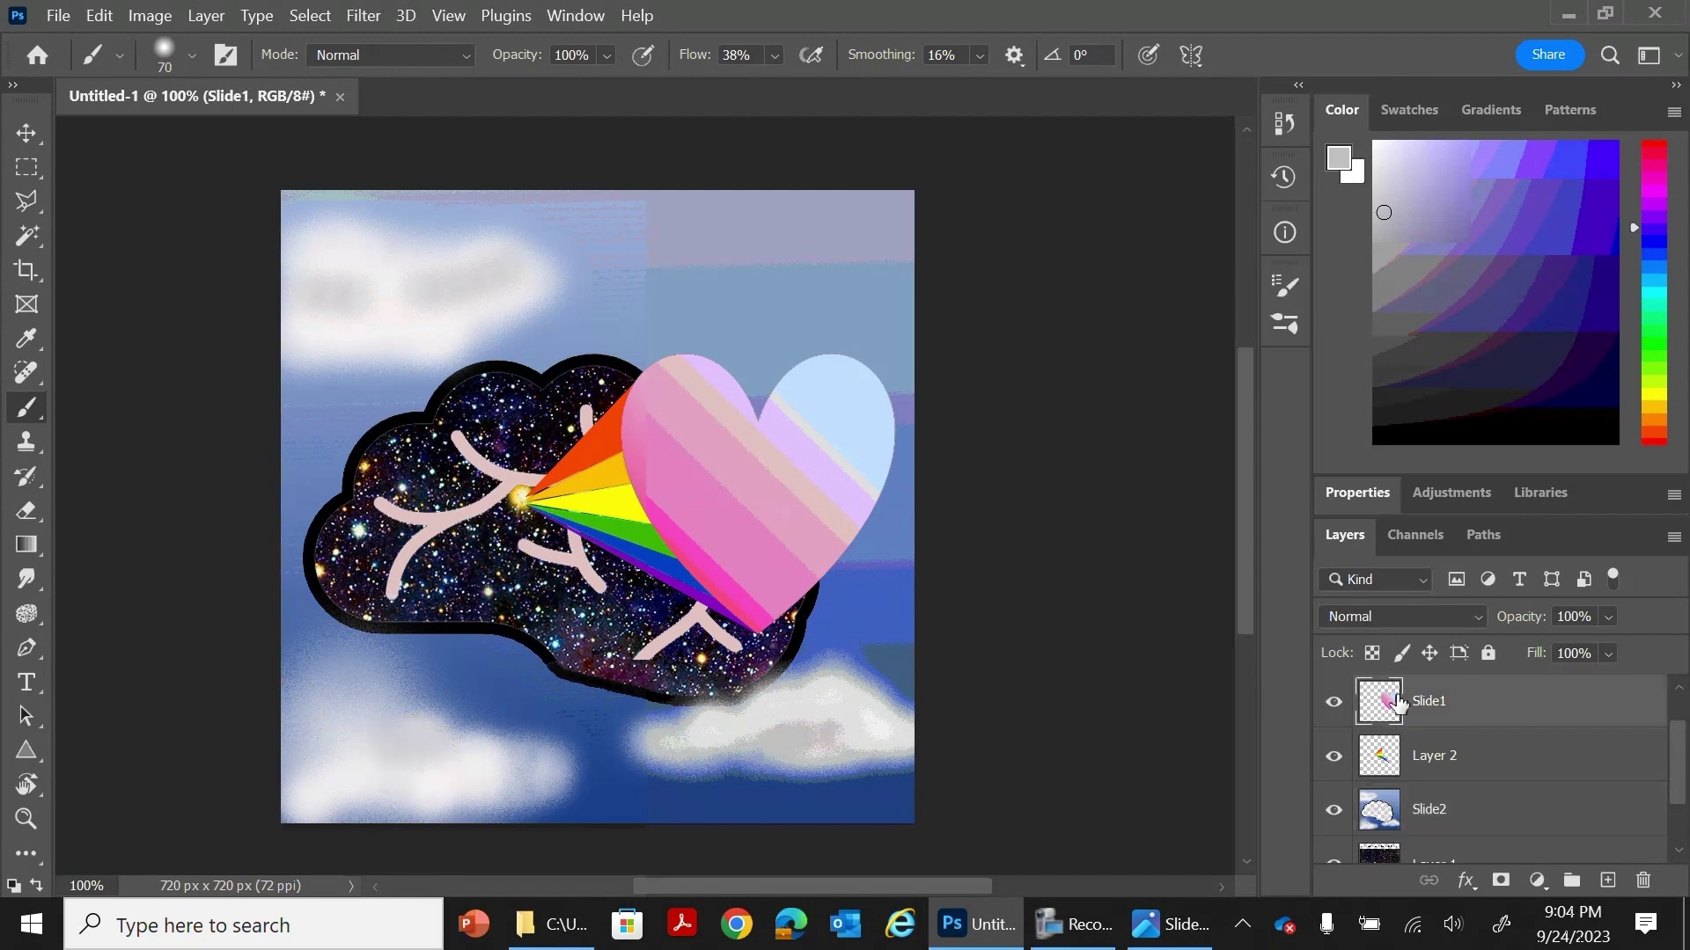